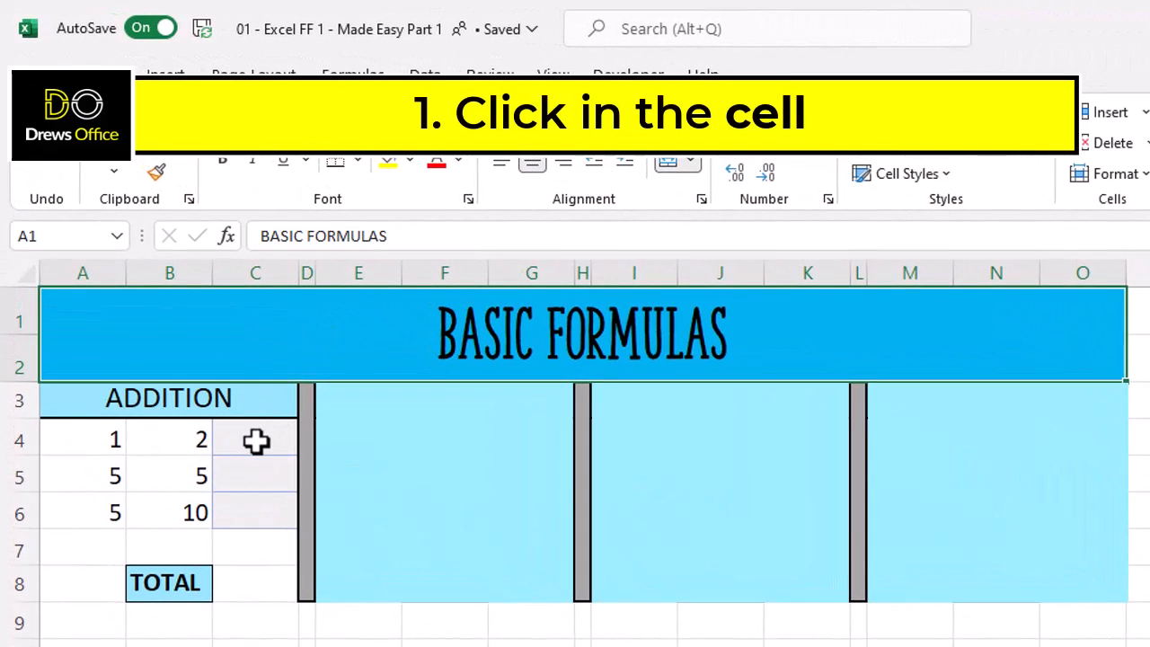
Enter the formula =1+2 in cell C4 of the ADDITION block, using the typed numbers themselves
{"action": "left_click", "coordinate": [256, 440]}
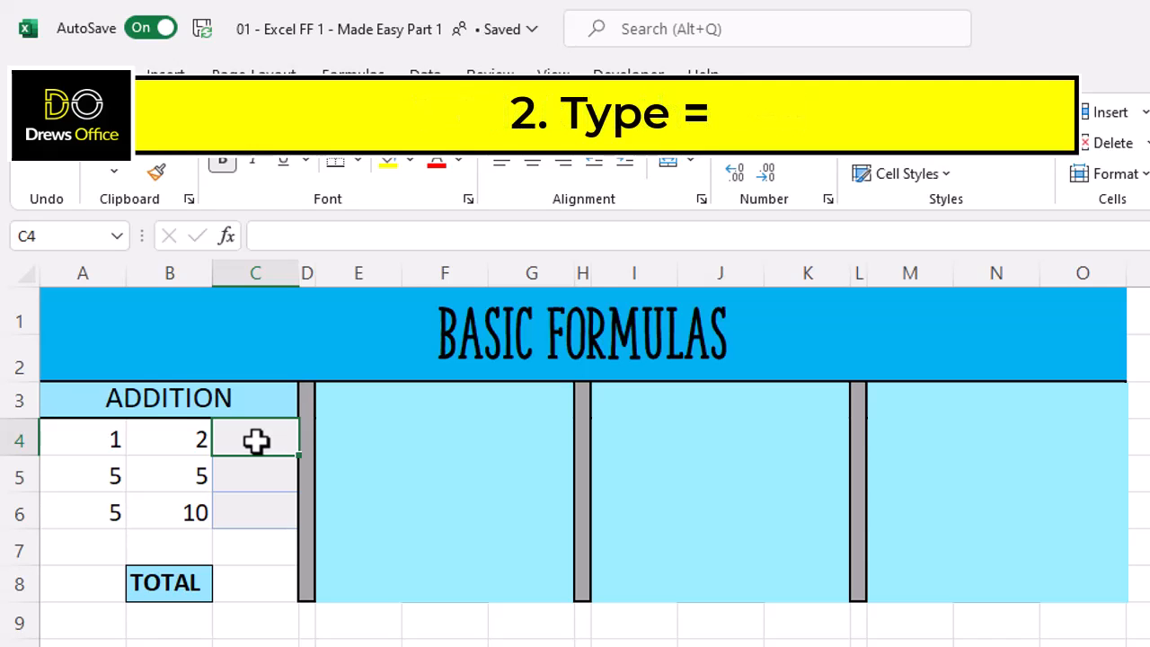
{"action": "type", "text": "="}
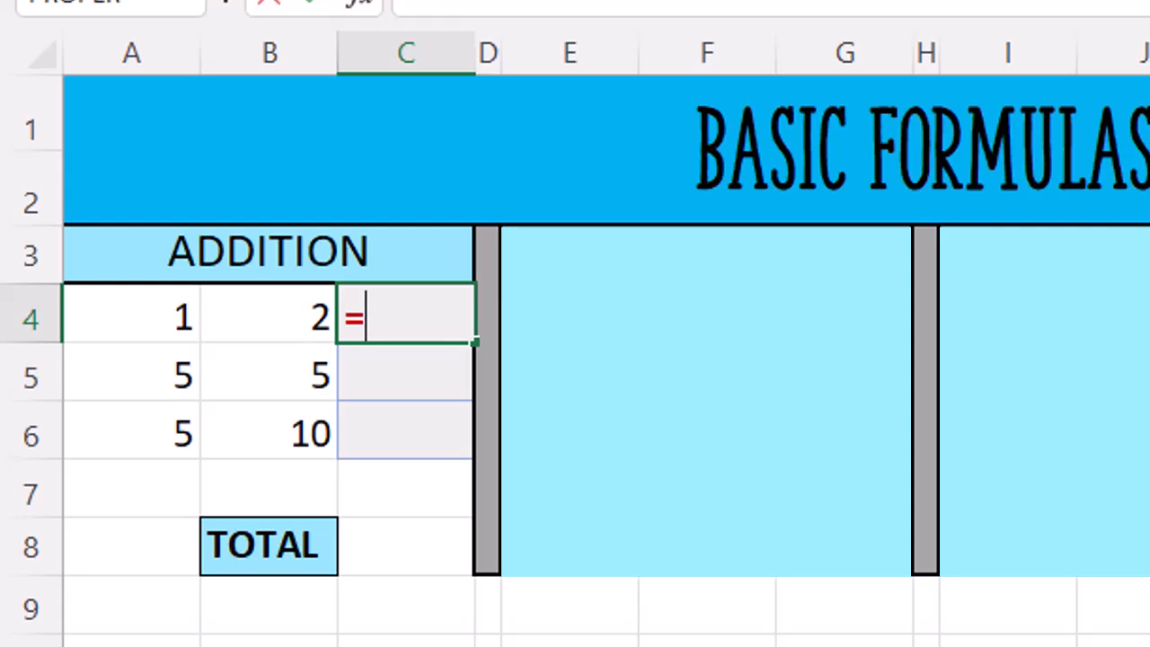
{"action": "type", "text": "1"}
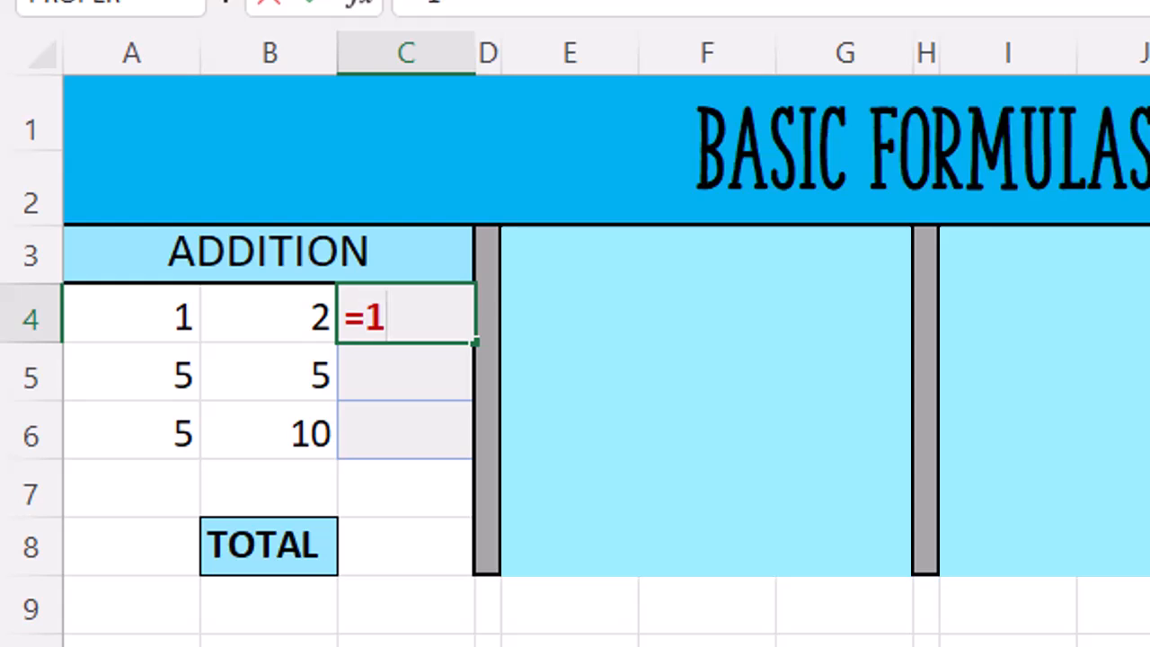
{"action": "type", "text": "+2"}
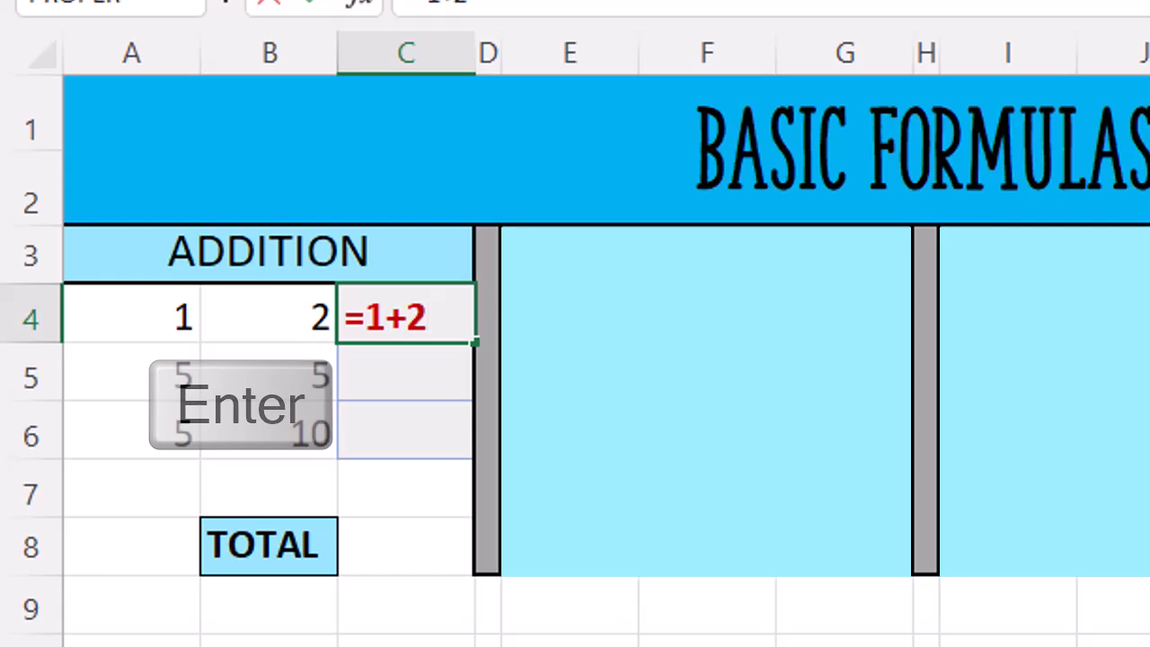
{"action": "key", "text": "Return"}
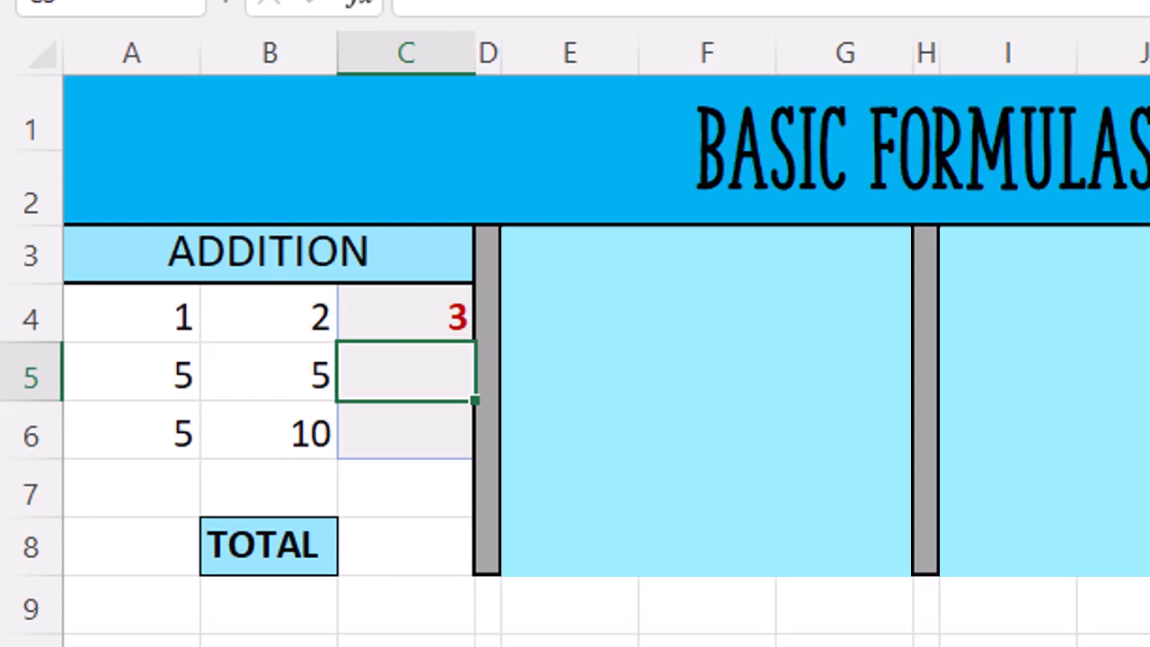
Change the value in cell A4 to 4 to test whether the sum in C4 updates
{"action": "left_click", "coordinate": [133, 328]}
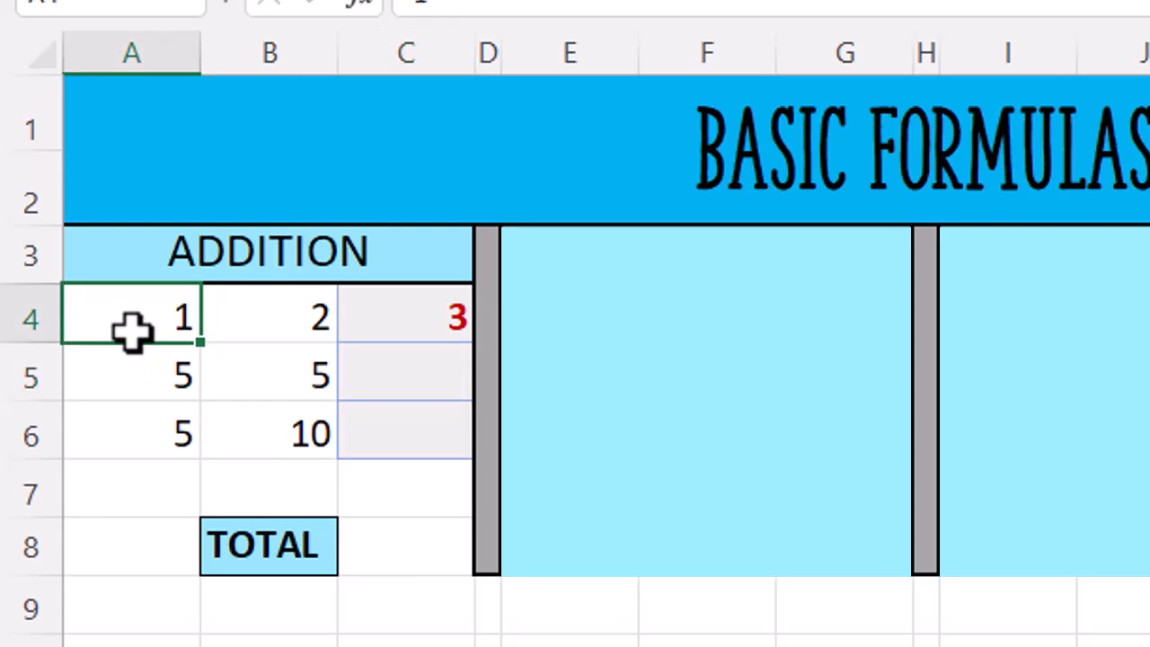
{"action": "type", "text": "4"}
{"action": "key", "text": "Return"}
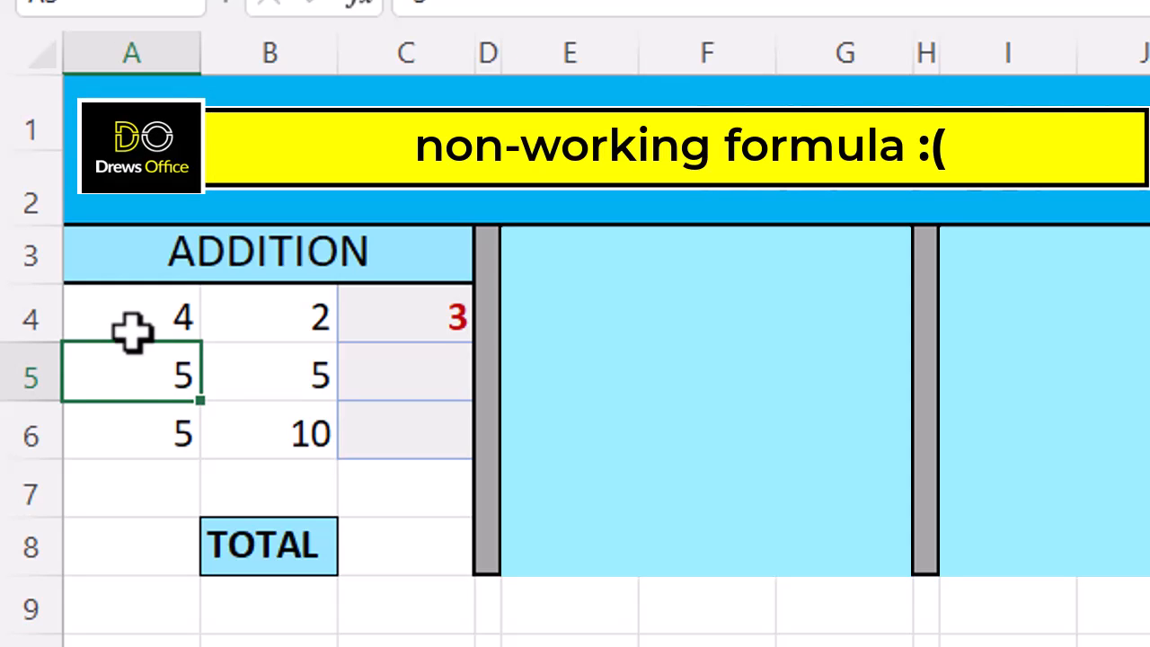
Set the value in cell A4 back to 1
{"action": "left_click", "coordinate": [103, 320]}
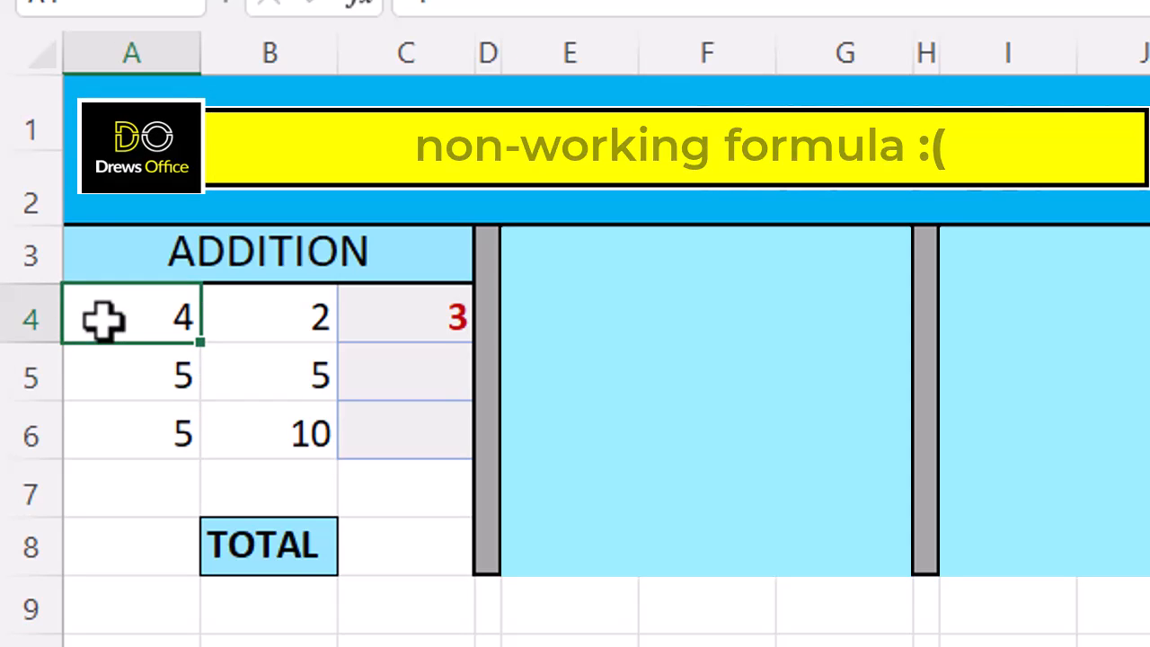
{"action": "type", "text": "1"}
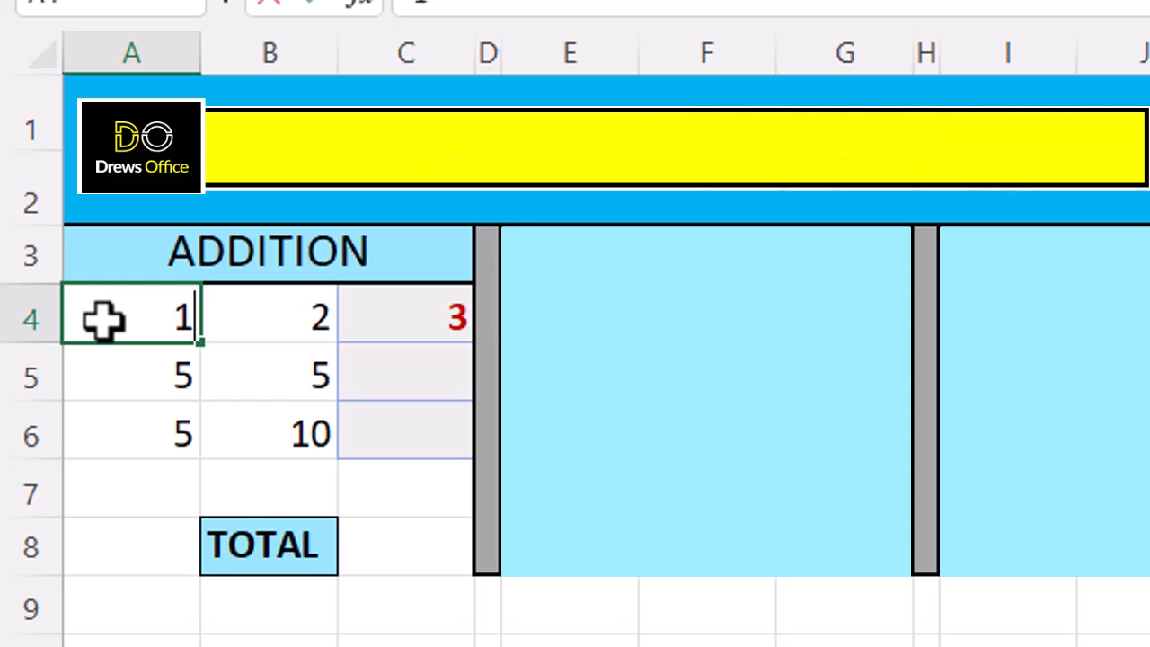
{"action": "key", "text": "Return"}
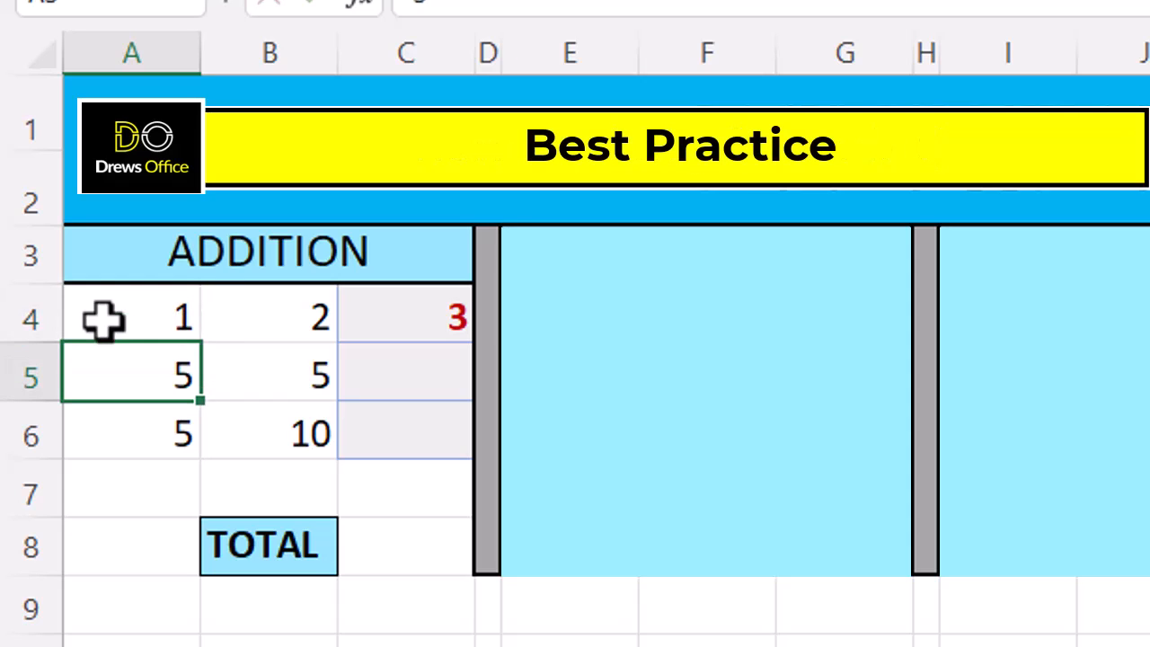
Replace the formula in cell C4 with the cell-reference sum =A4+B4
{"action": "left_click", "coordinate": [420, 325]}
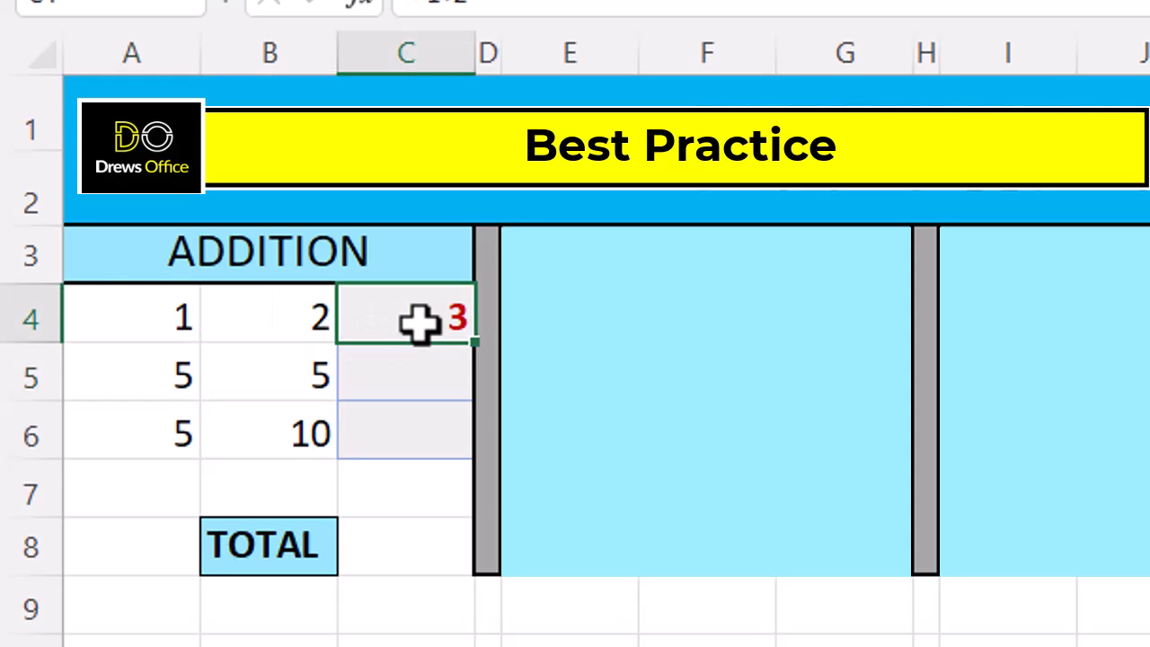
{"action": "type", "text": "="}
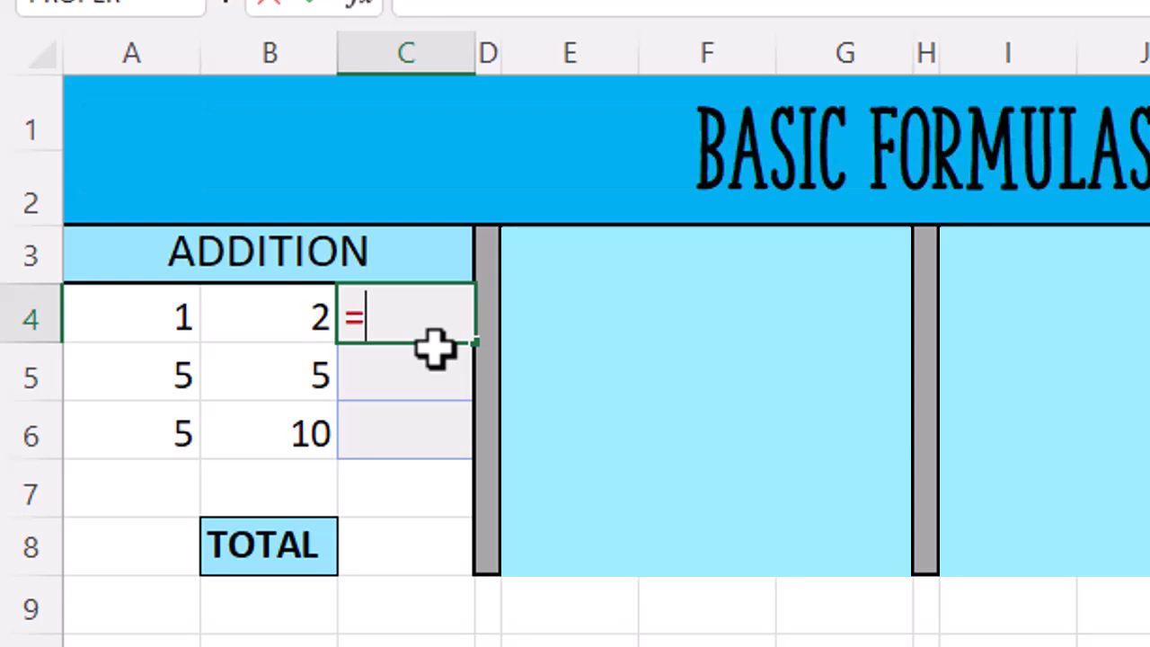
{"action": "type", "text": "A4"}
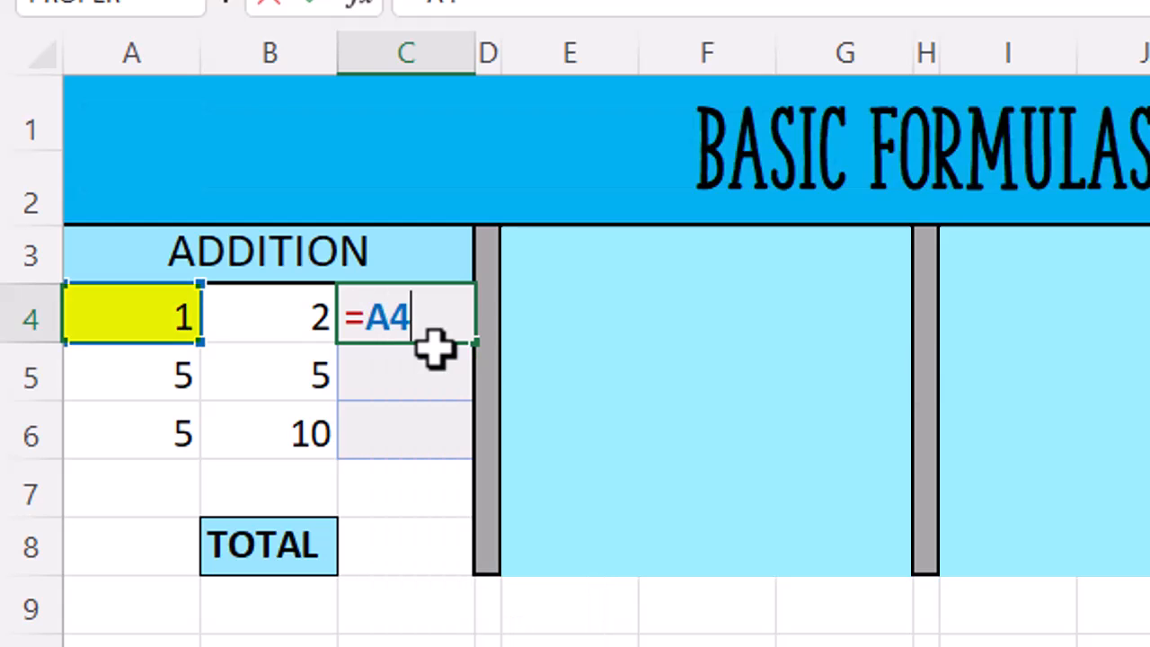
{"action": "type", "text": "+B4"}
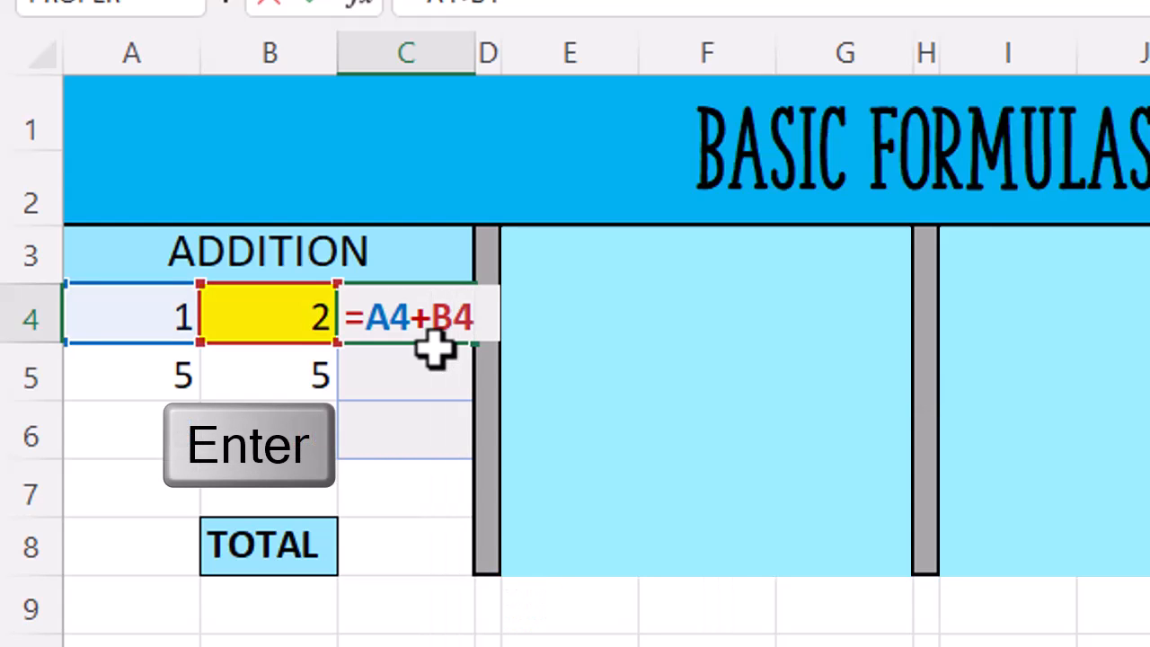
{"action": "key", "text": "Return"}
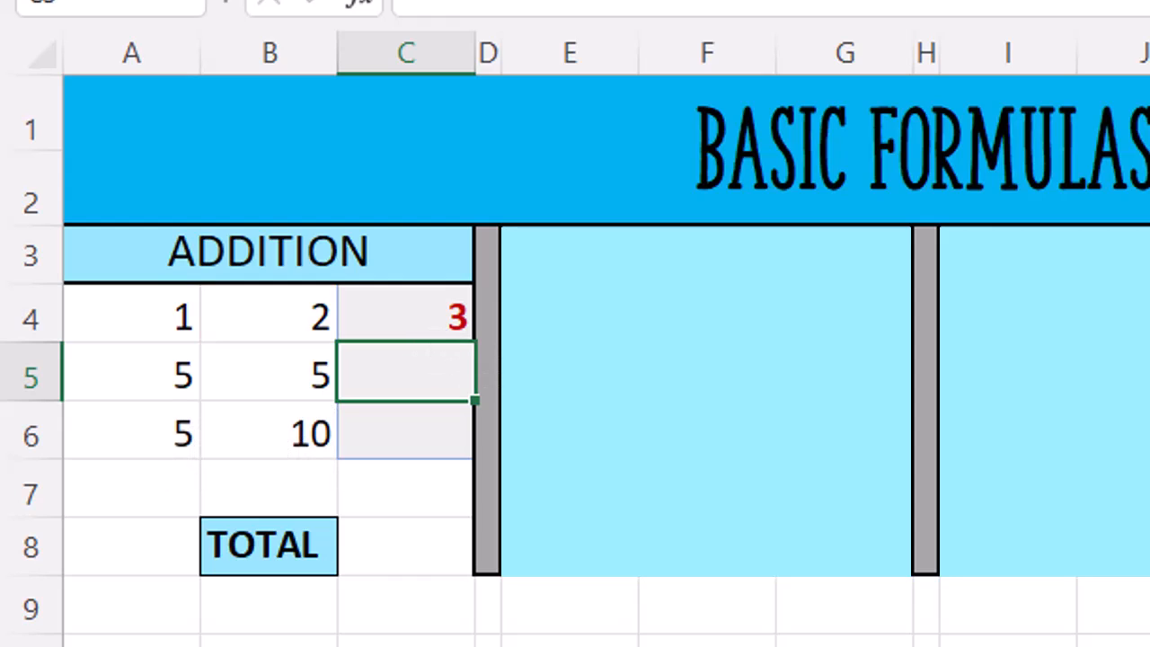
Enter the formula =A5+B5 in cell C5 to add the second row of the ADDITION block
{"action": "type", "text": "="}
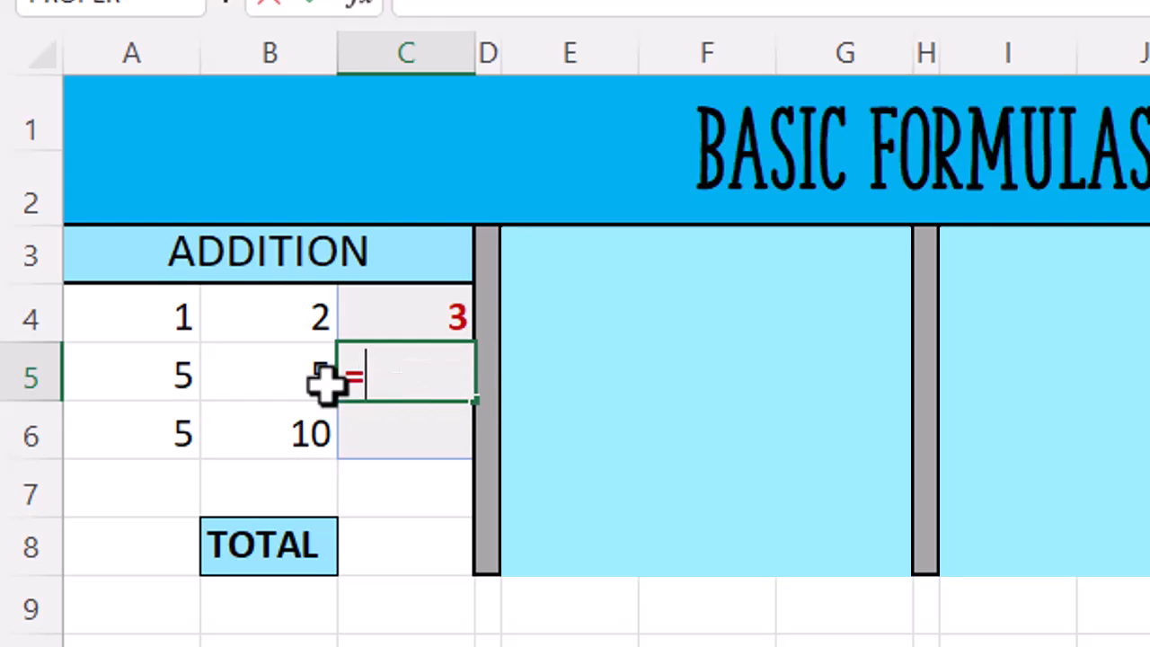
{"action": "left_click", "coordinate": [121, 388]}
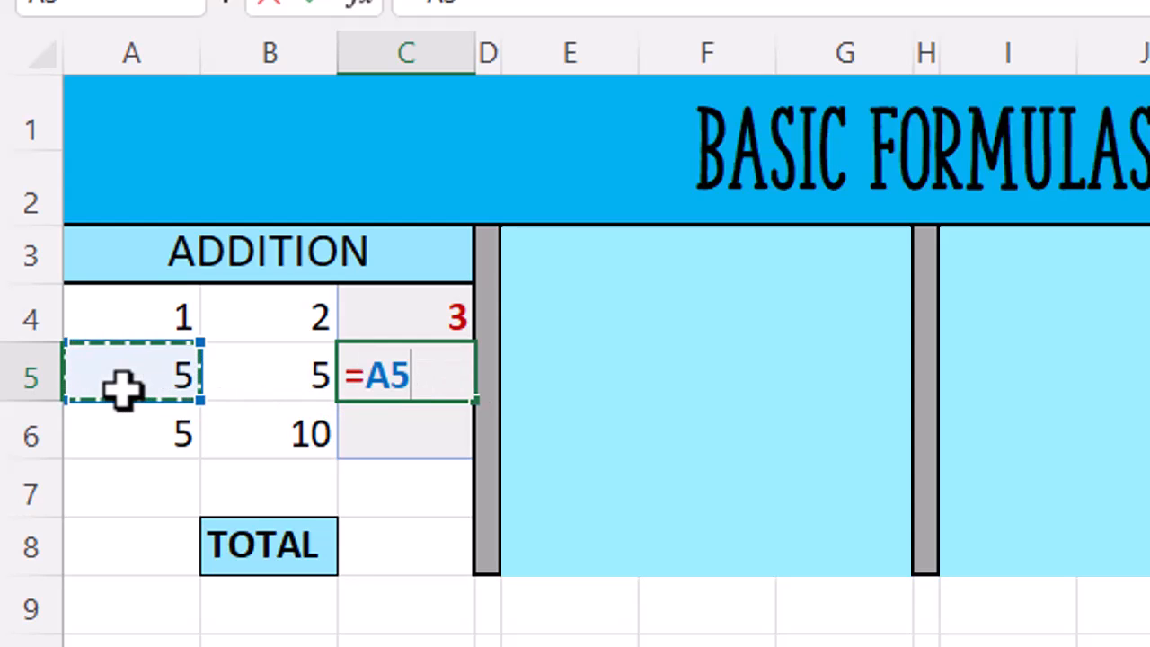
{"action": "type", "text": "+"}
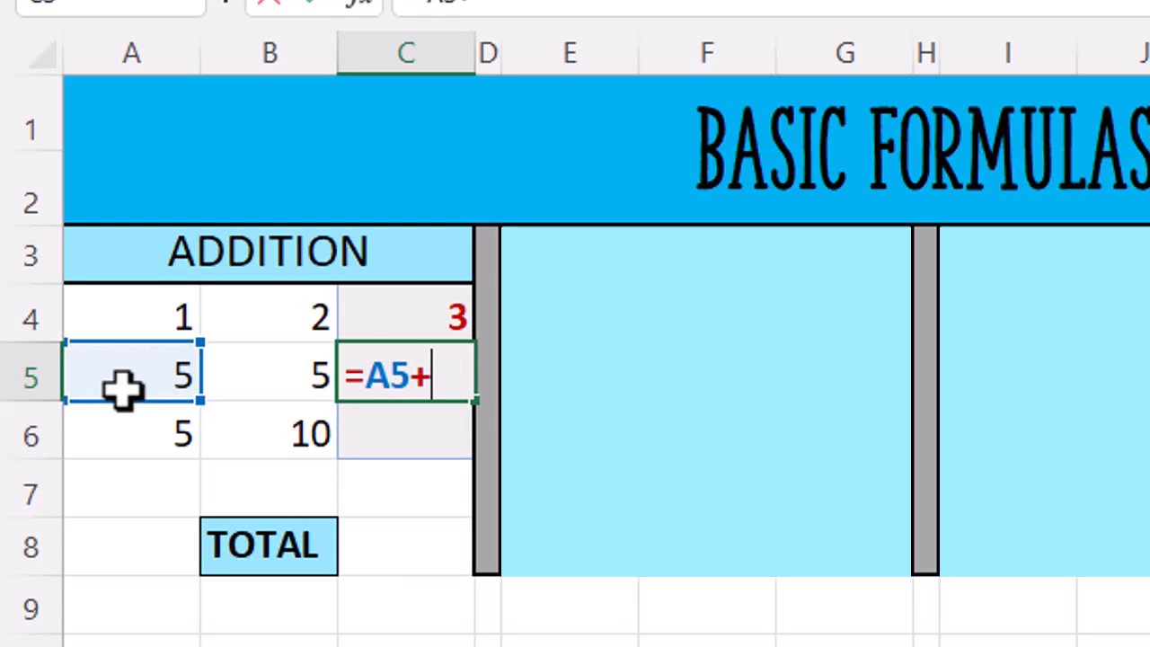
{"action": "left_click", "coordinate": [272, 376]}
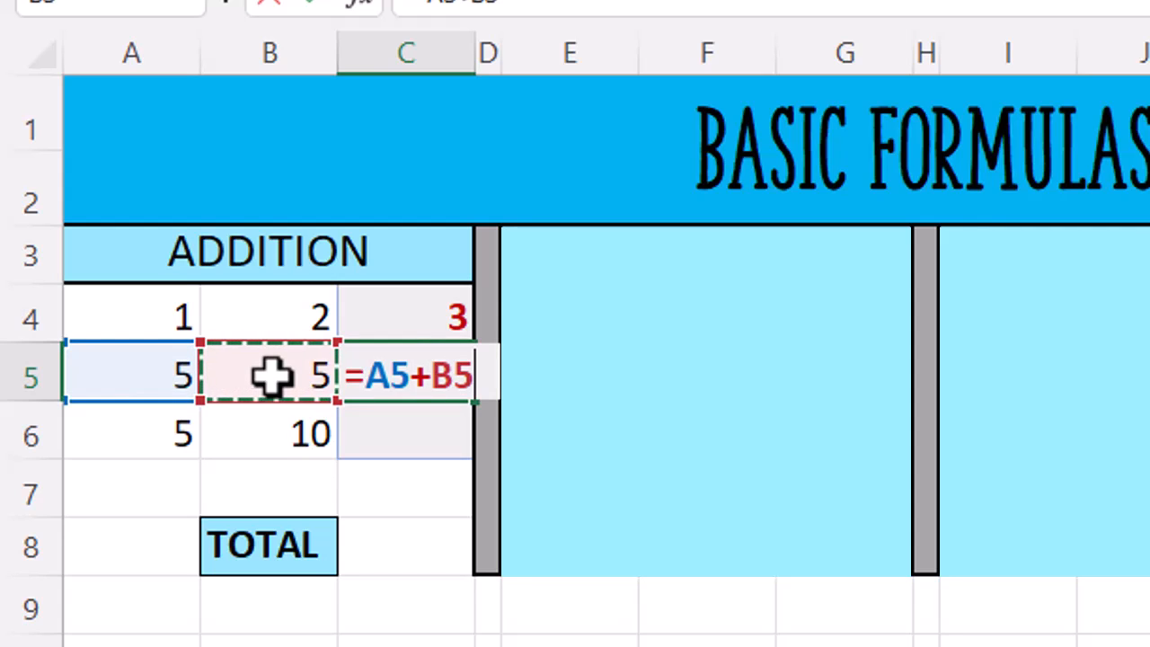
{"action": "key", "text": "Return"}
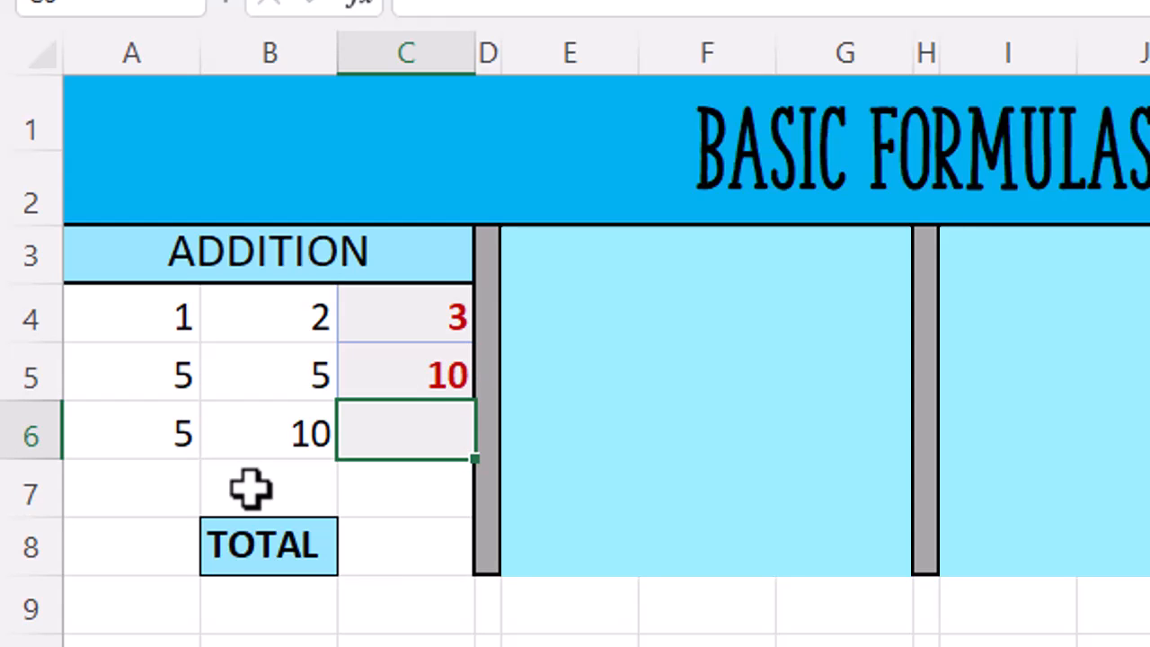
Enter the formula =A6+B6 in cell C6 to add the third row of the ADDITION block
{"action": "type", "text": "="}
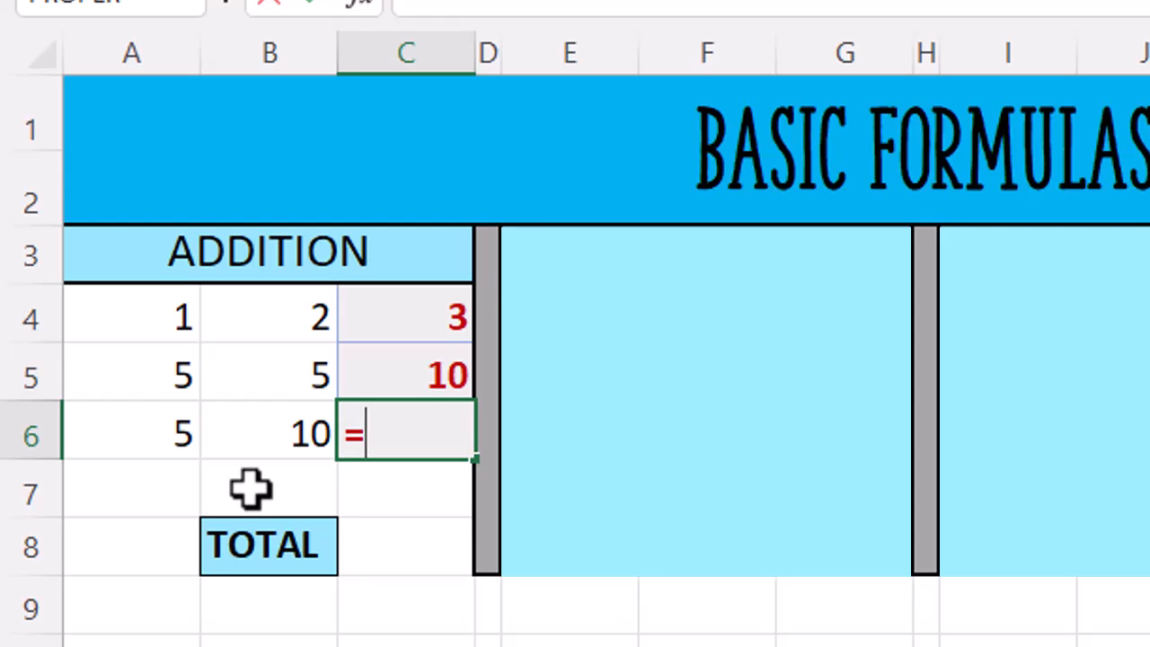
{"action": "type", "text": "A"}
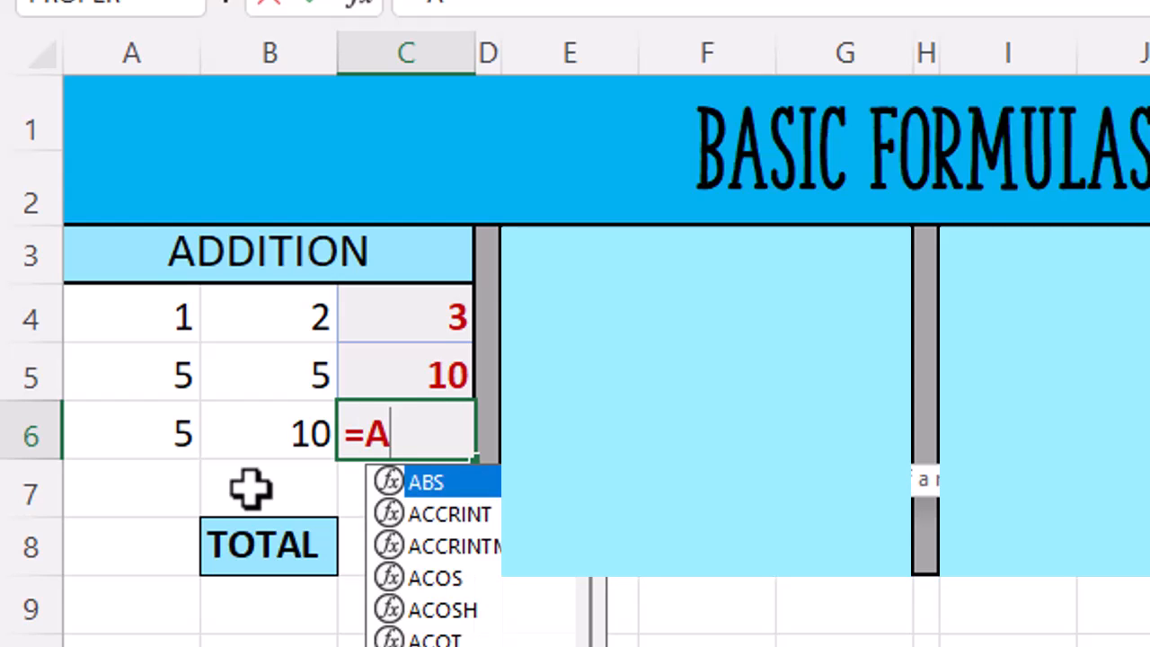
{"action": "type", "text": "6"}
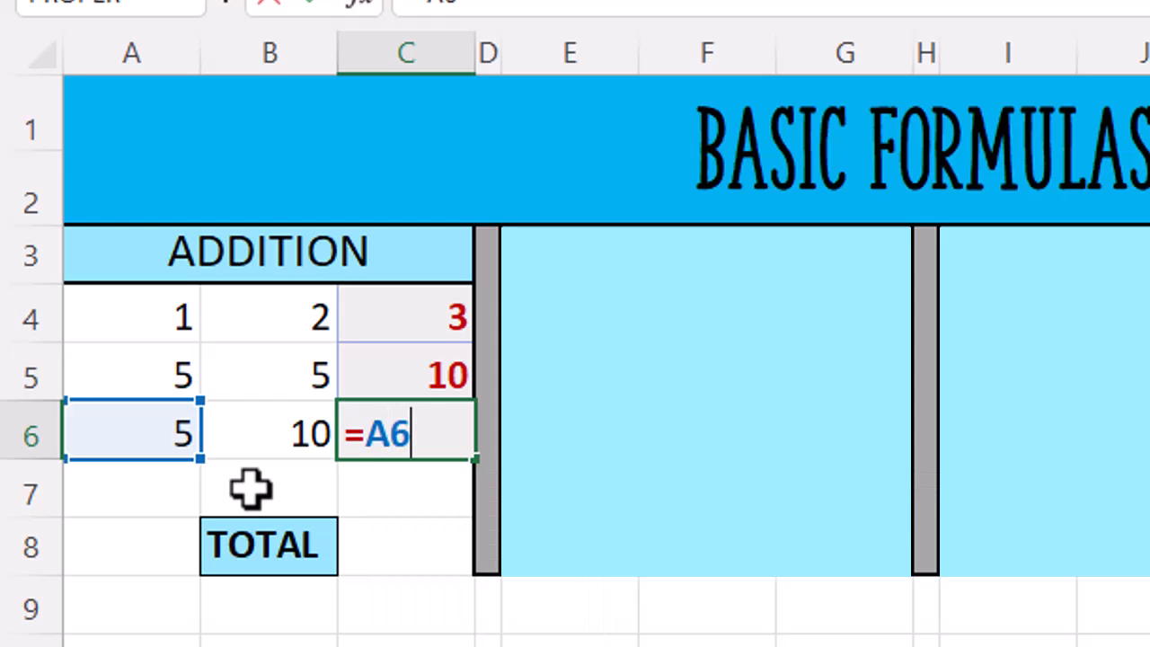
{"action": "type", "text": "+"}
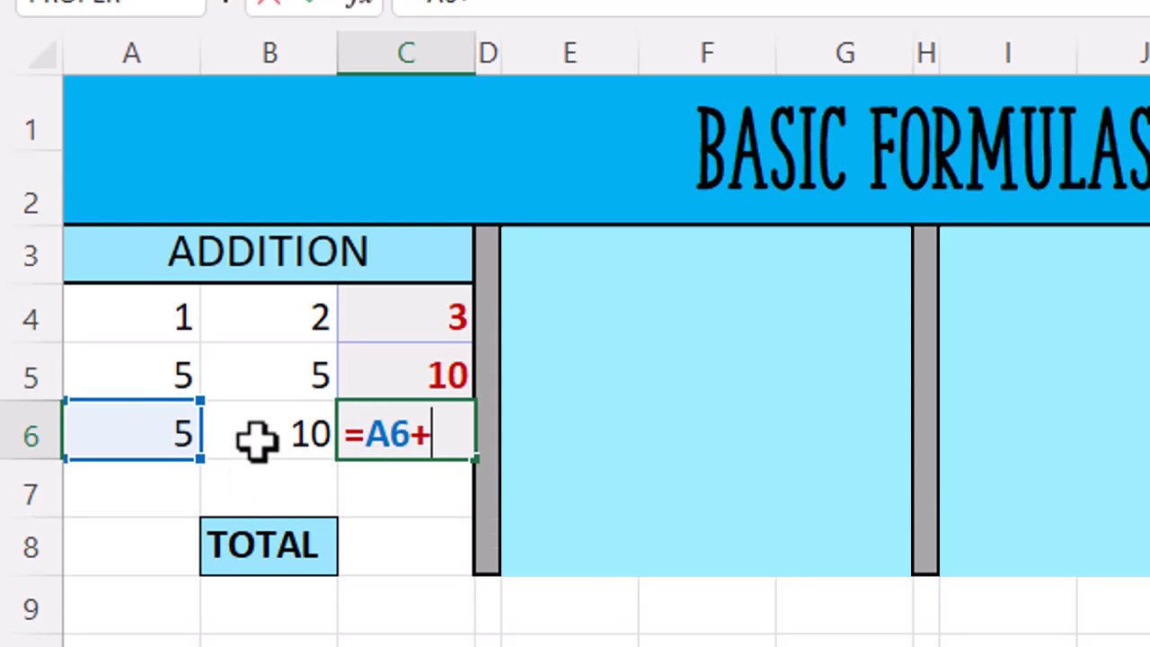
{"action": "left_click", "coordinate": [258, 434]}
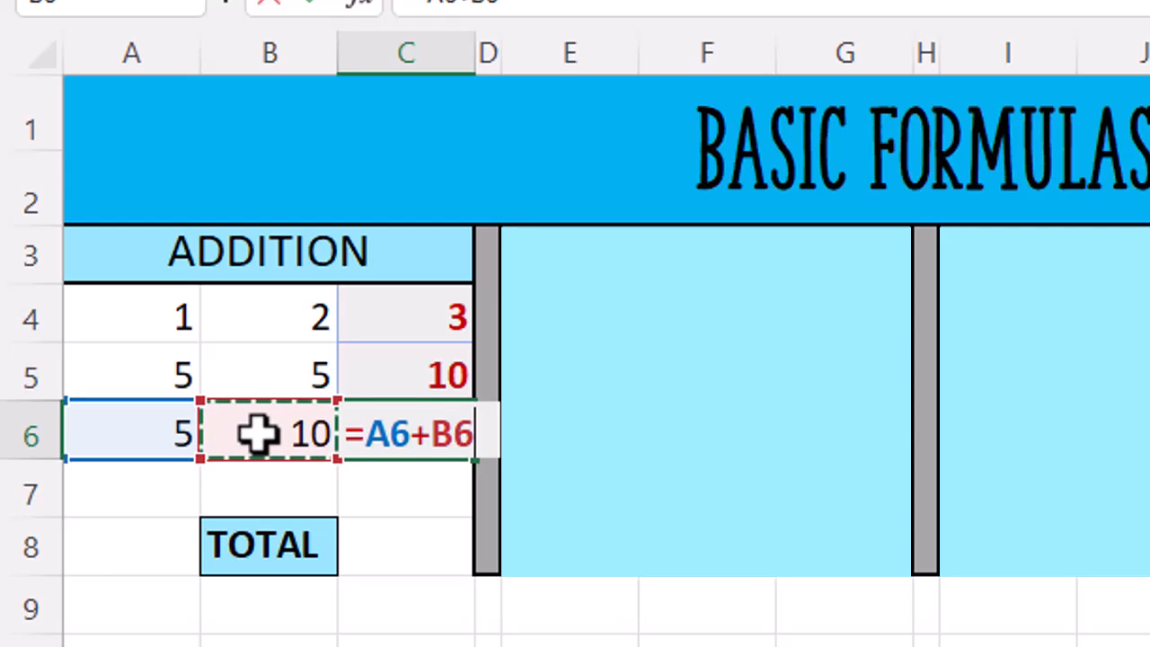
{"action": "key", "text": "Return"}
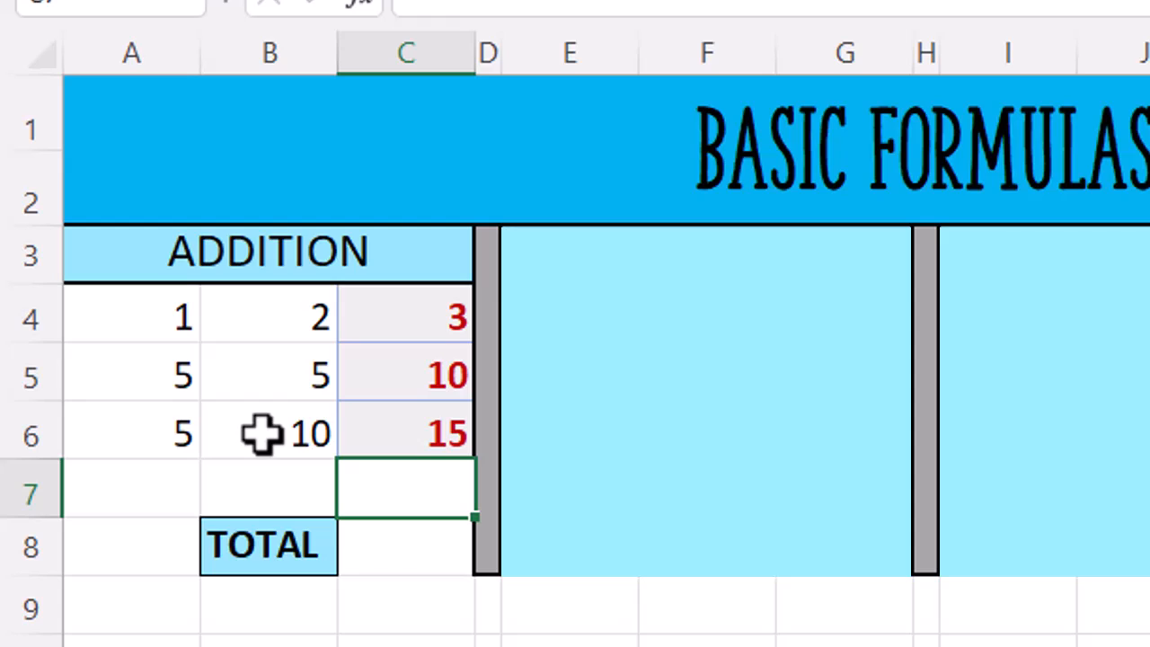
Test the addition formulas by setting cell A4 to 4 and cell A5 to 10
{"action": "left_click", "coordinate": [97, 316]}
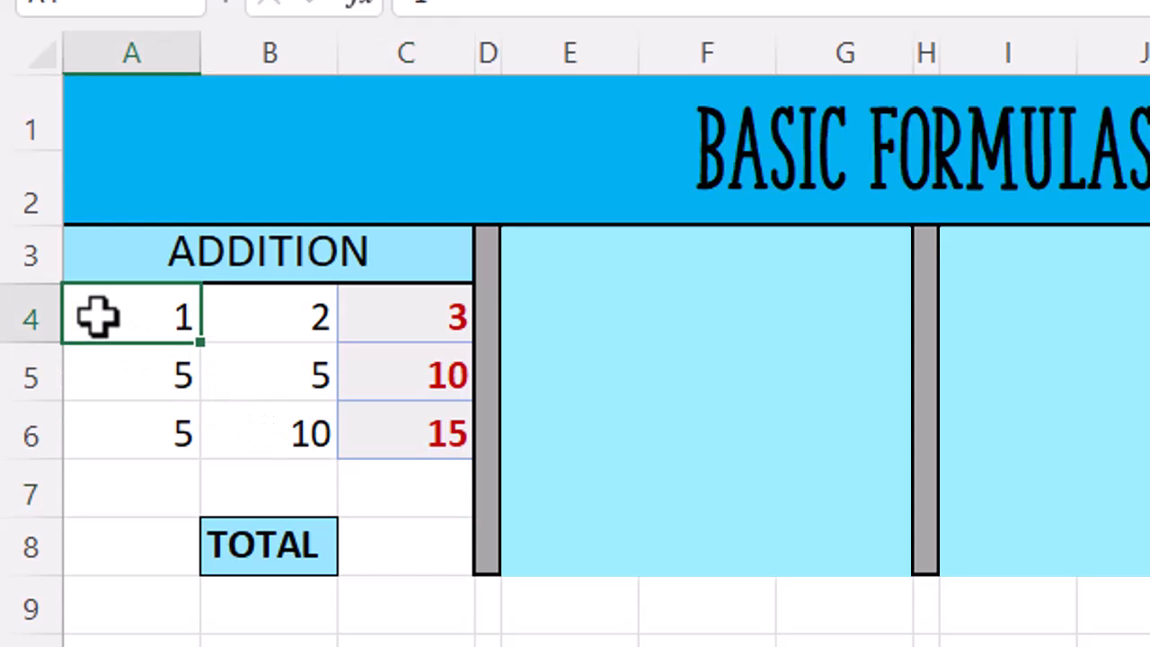
{"action": "type", "text": "4"}
{"action": "key", "text": "Return"}
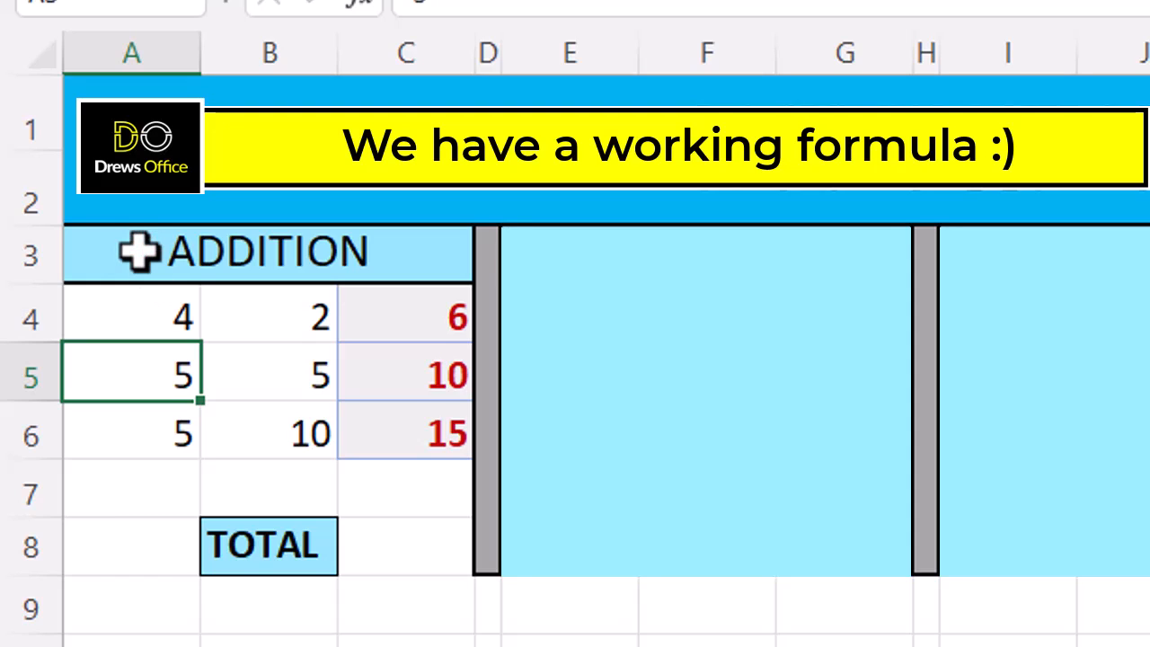
{"action": "type", "text": "10"}
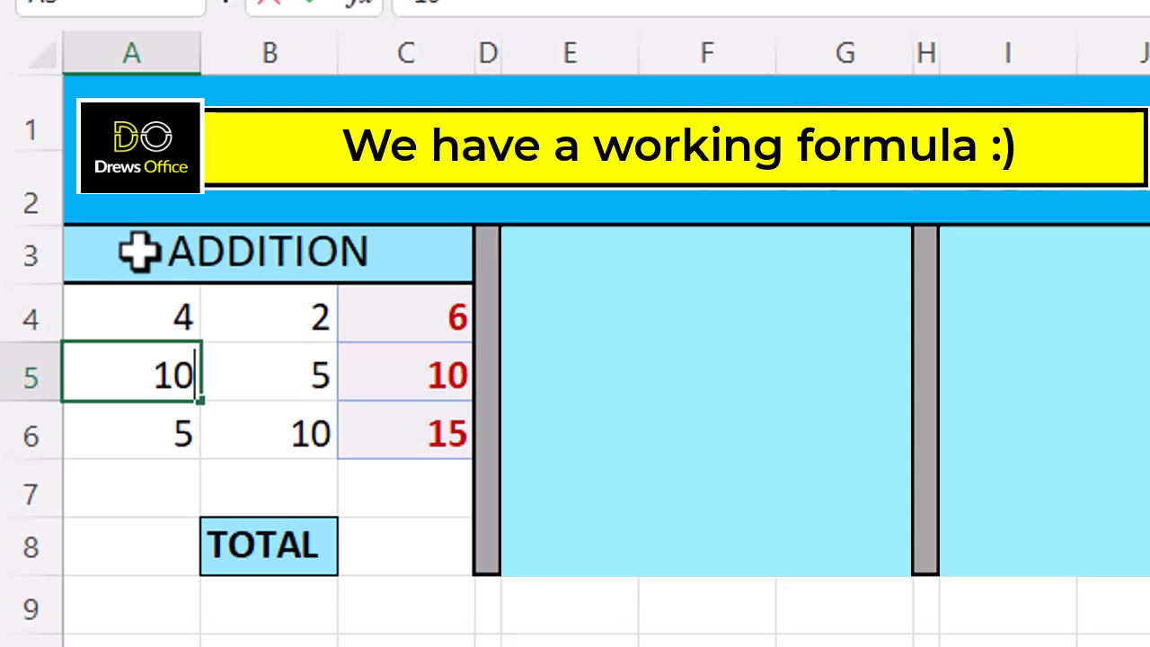
{"action": "key", "text": "Return"}
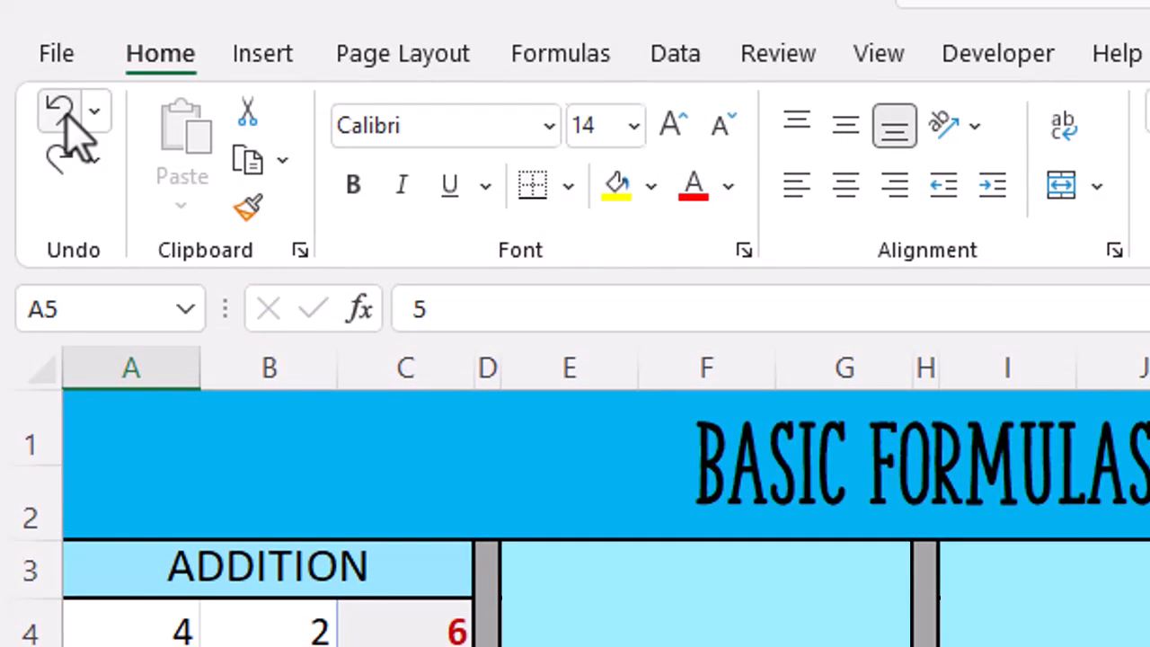
Undo the test changes to cells A4 and A5 and return to the first cell of the sheet
{"action": "left_click", "coordinate": [59, 109]}
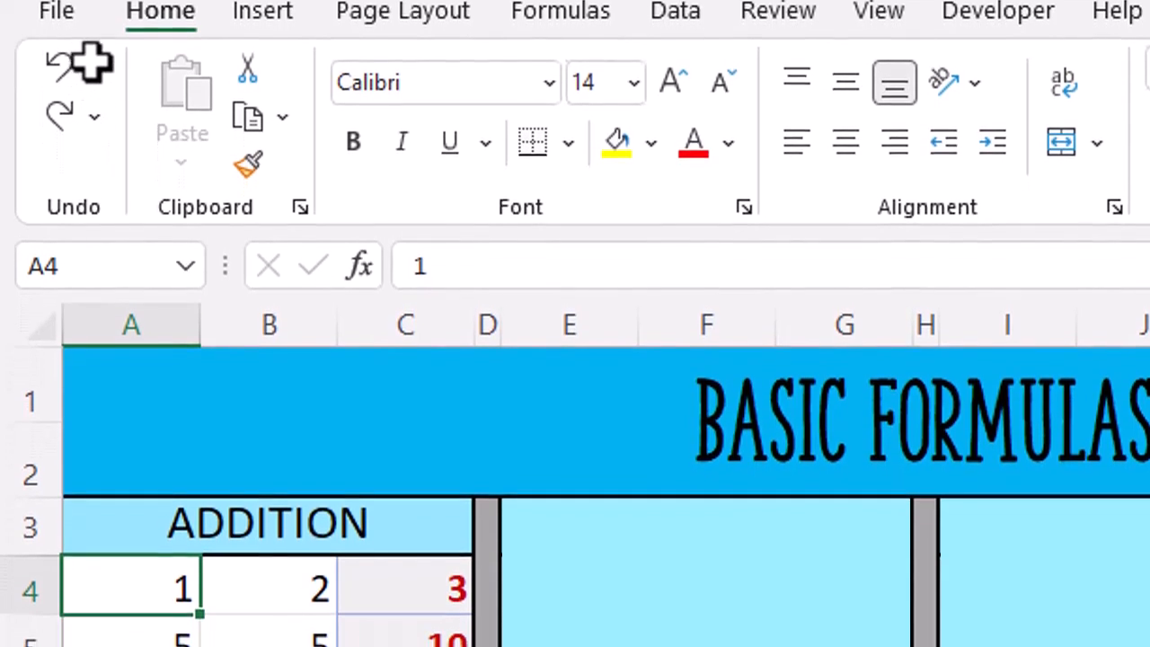
{"action": "key", "text": "ctrl+Home"}
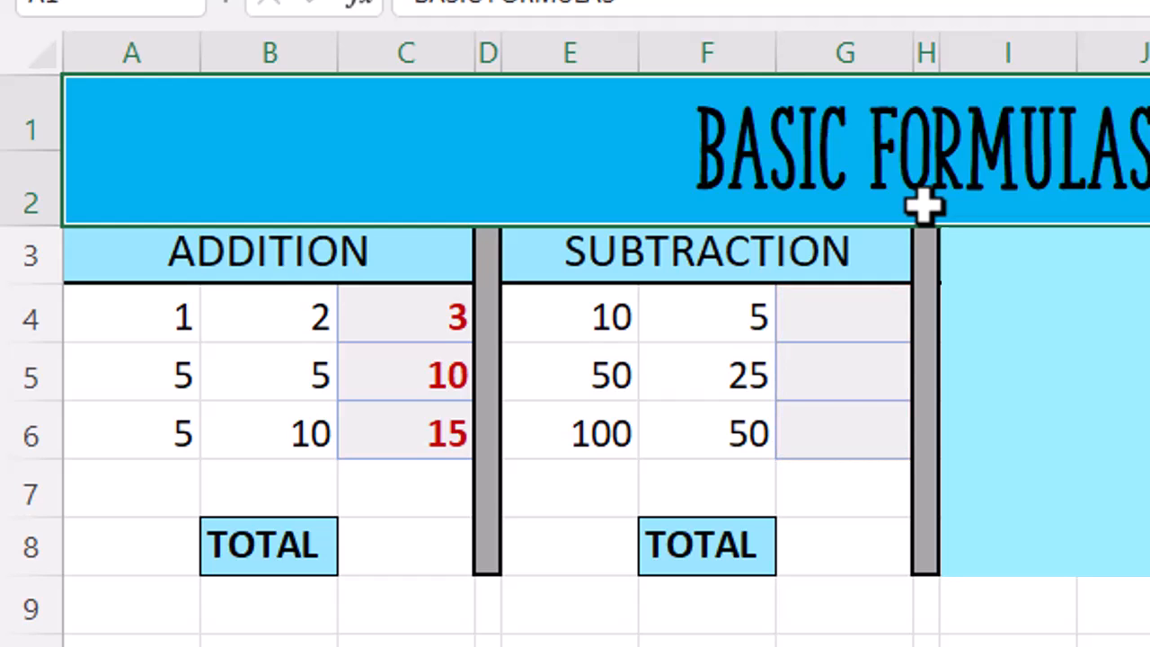
Enter the formula =E4-F4 in cell G4 to subtract the first row of the SUBTRACTION block
{"action": "left_click", "coordinate": [849, 316]}
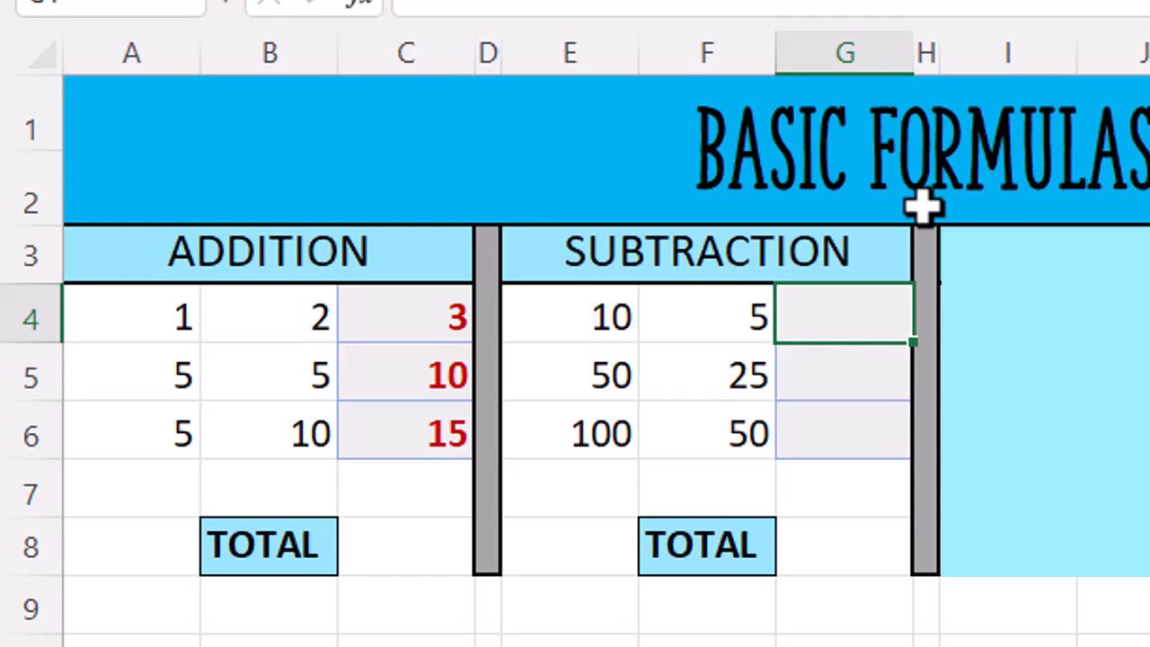
{"action": "type", "text": "="}
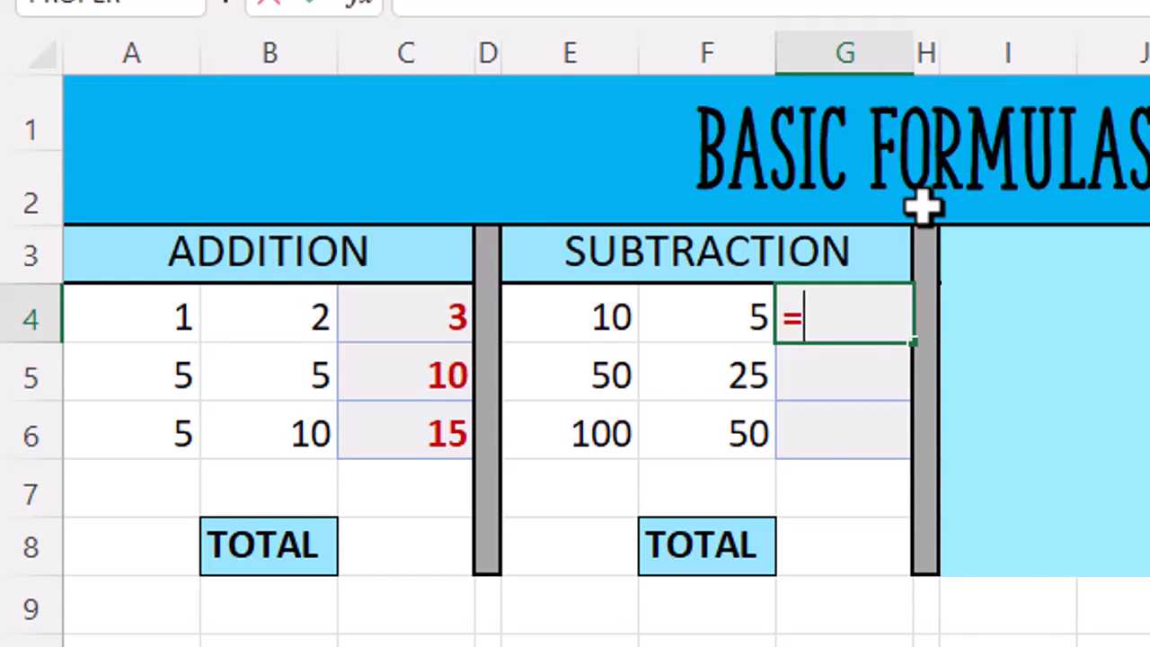
{"action": "type", "text": "E4-"}
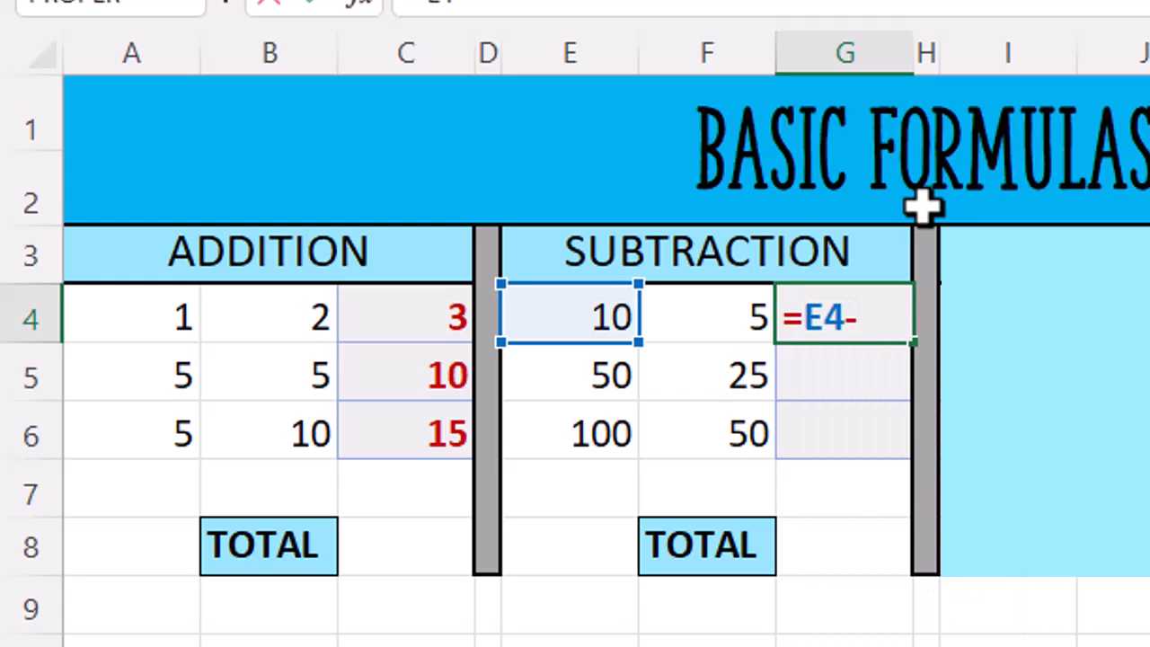
{"action": "type", "text": "F4"}
{"action": "key", "text": "Return"}
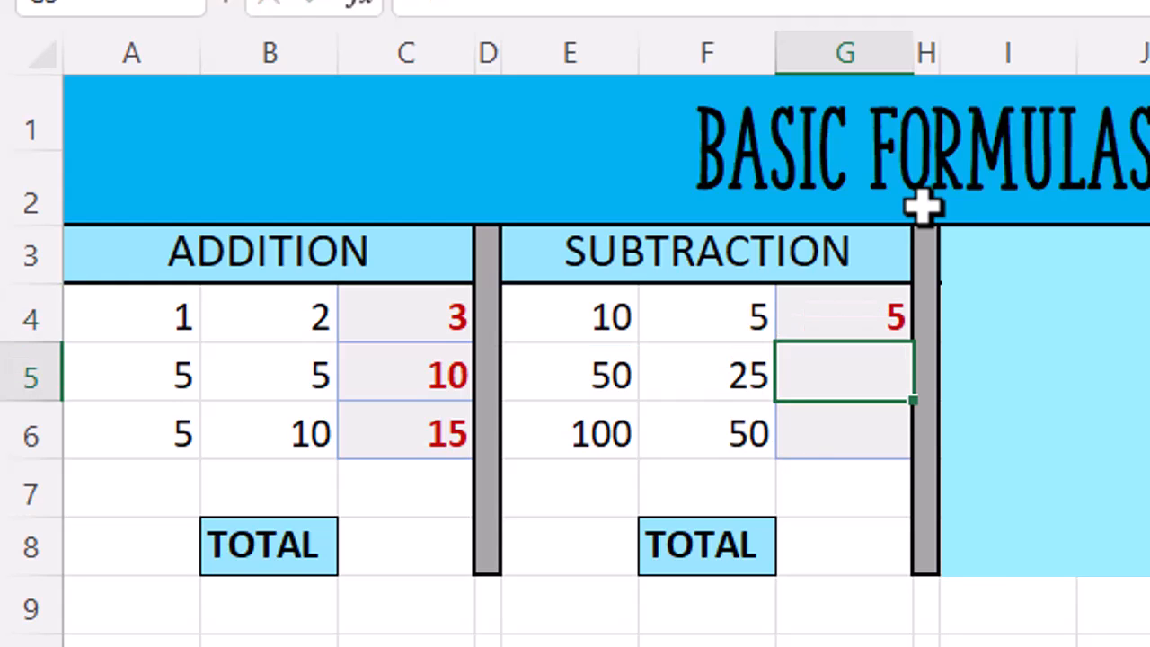
Enter the formula =E5-F5 in cell G5 to subtract the second row of the SUBTRACTION block
{"action": "type", "text": "="}
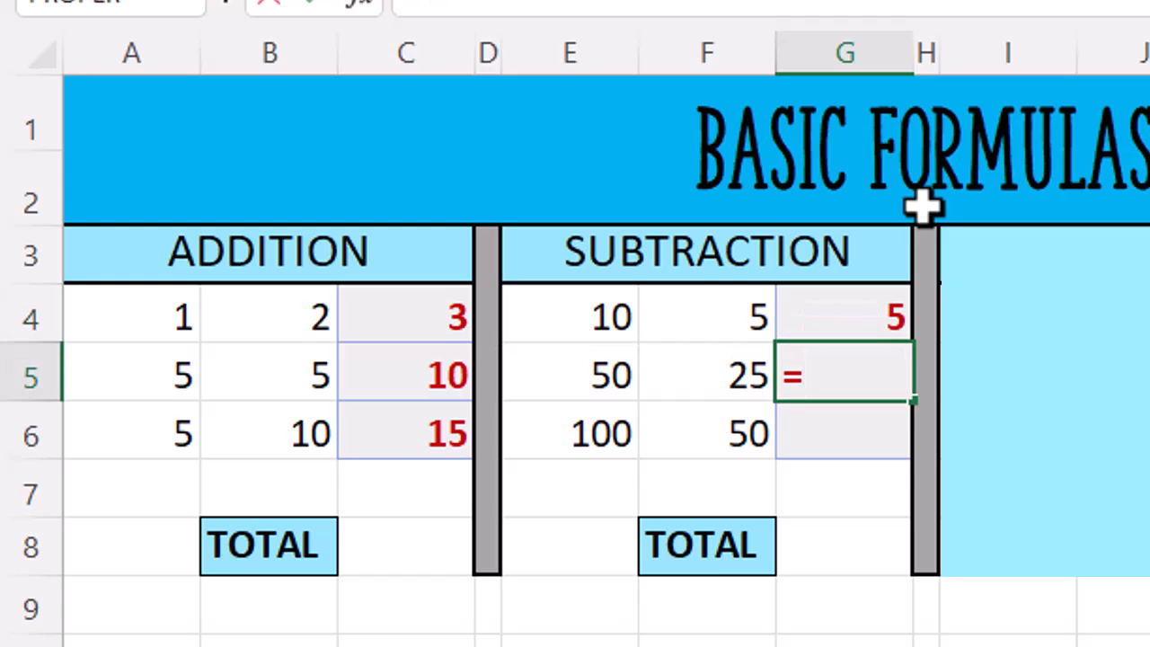
{"action": "left_click", "coordinate": [564, 381]}
{"action": "type", "text": "-"}
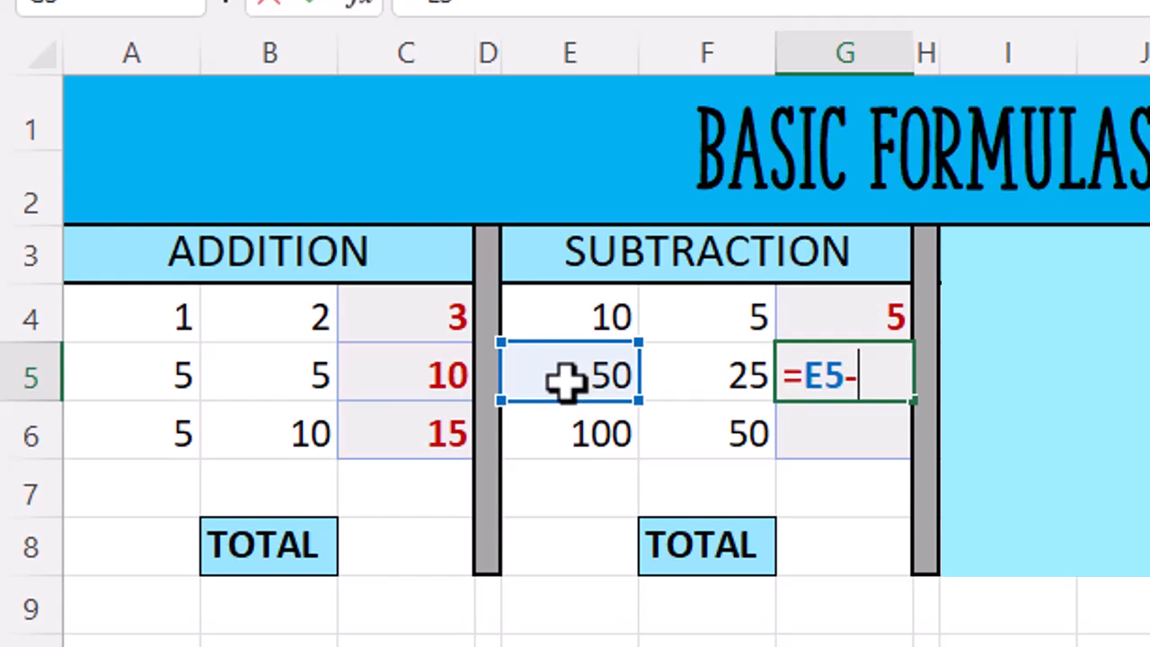
{"action": "left_click", "coordinate": [711, 376]}
{"action": "key", "text": "Return"}
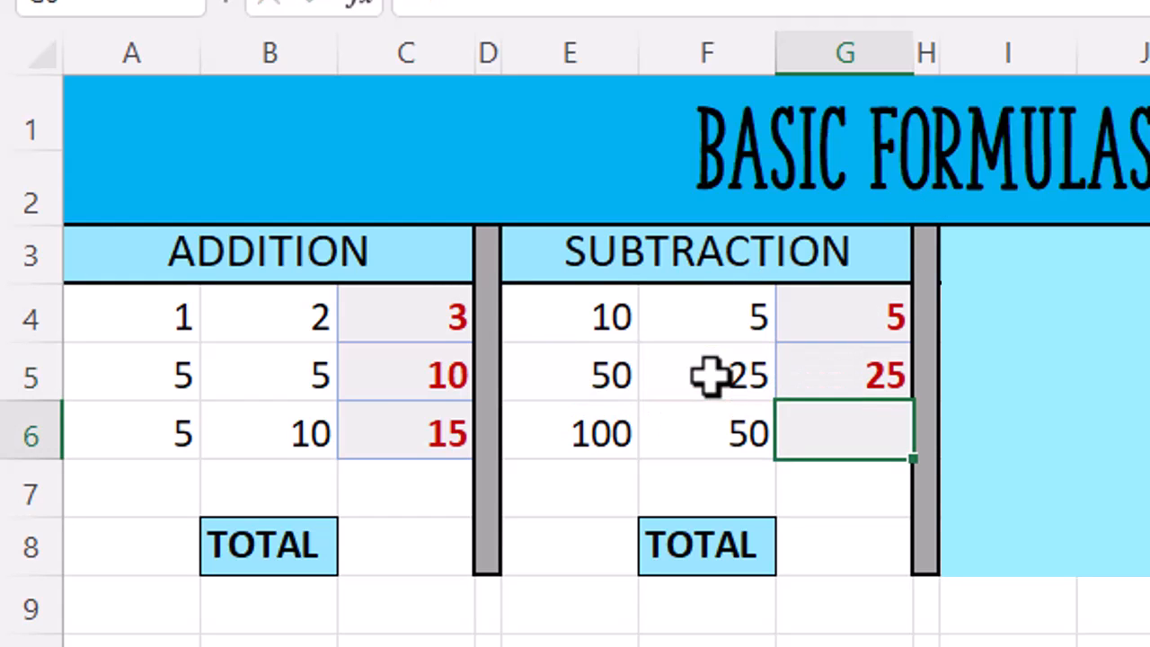
Enter the formula =E6-F6 in cell G6 for the third row of the SUBTRACTION block and return to the sheet's first cell
{"action": "type", "text": "="}
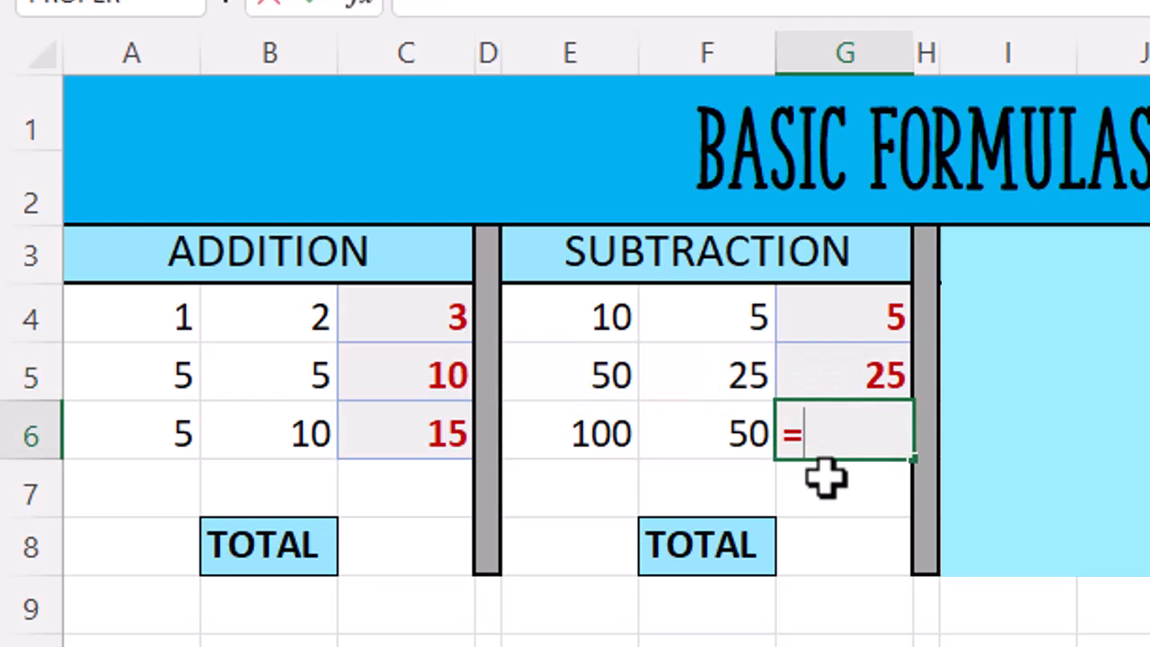
{"action": "left_click", "coordinate": [567, 436]}
{"action": "type", "text": "-"}
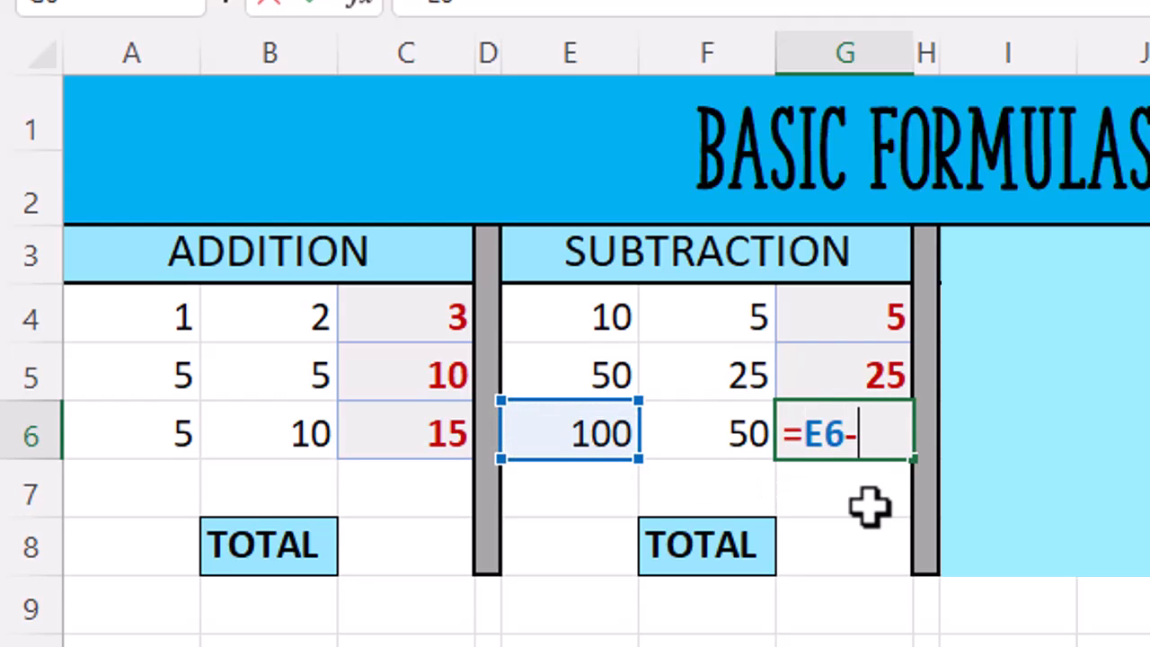
{"action": "left_click", "coordinate": [673, 431]}
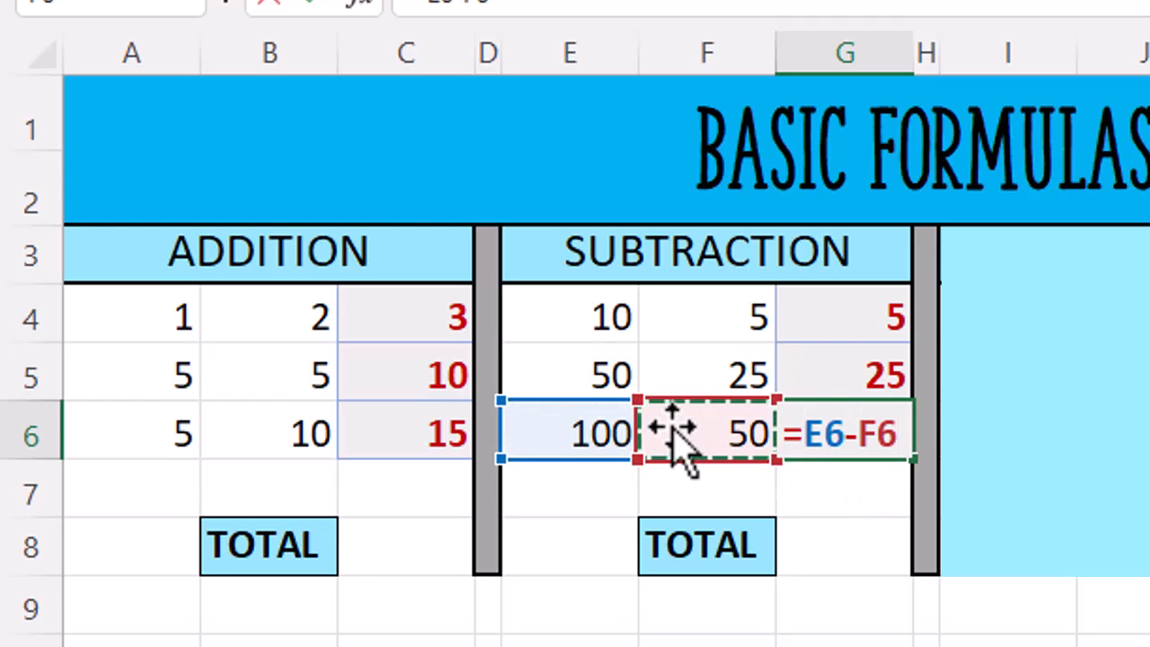
{"action": "key", "text": "Return"}
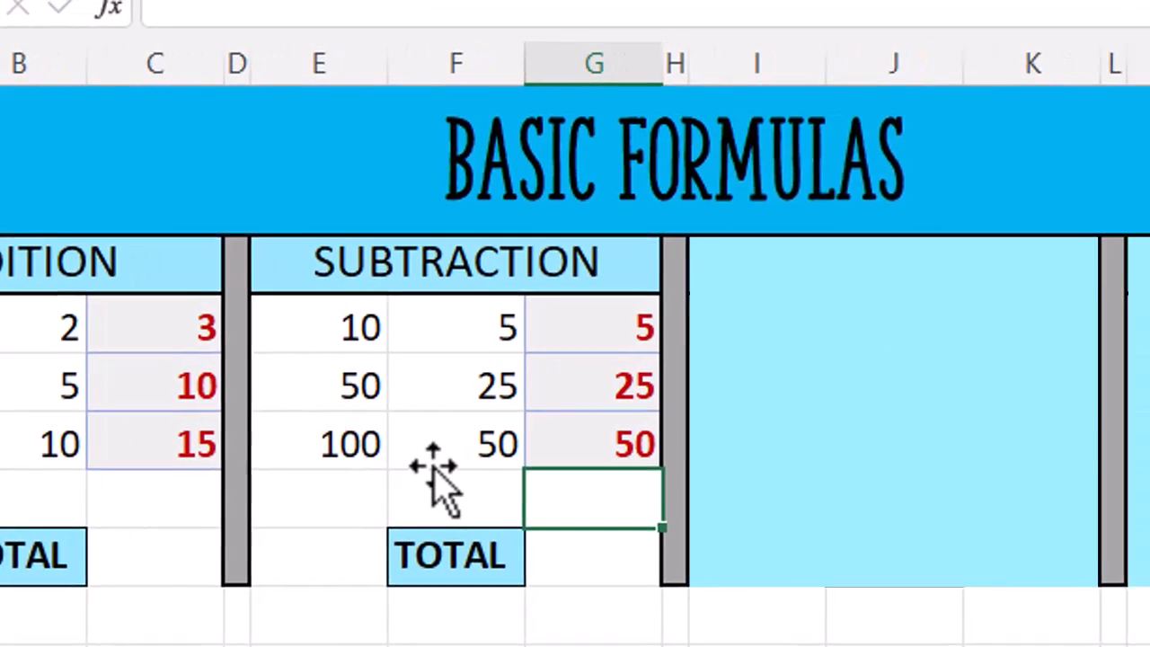
{"action": "key", "text": "ctrl+Home"}
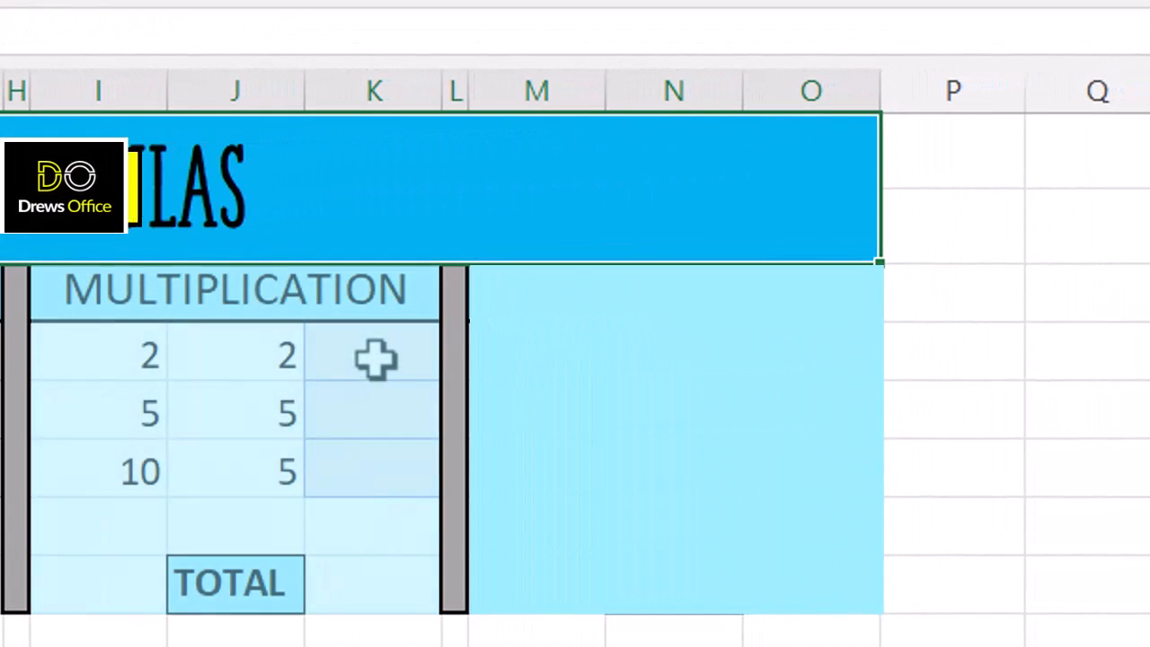
Enter the formula =I4*J4 in cell K4 to multiply the first row of the MULTIPLICATION block
{"action": "left_click", "coordinate": [376, 359]}
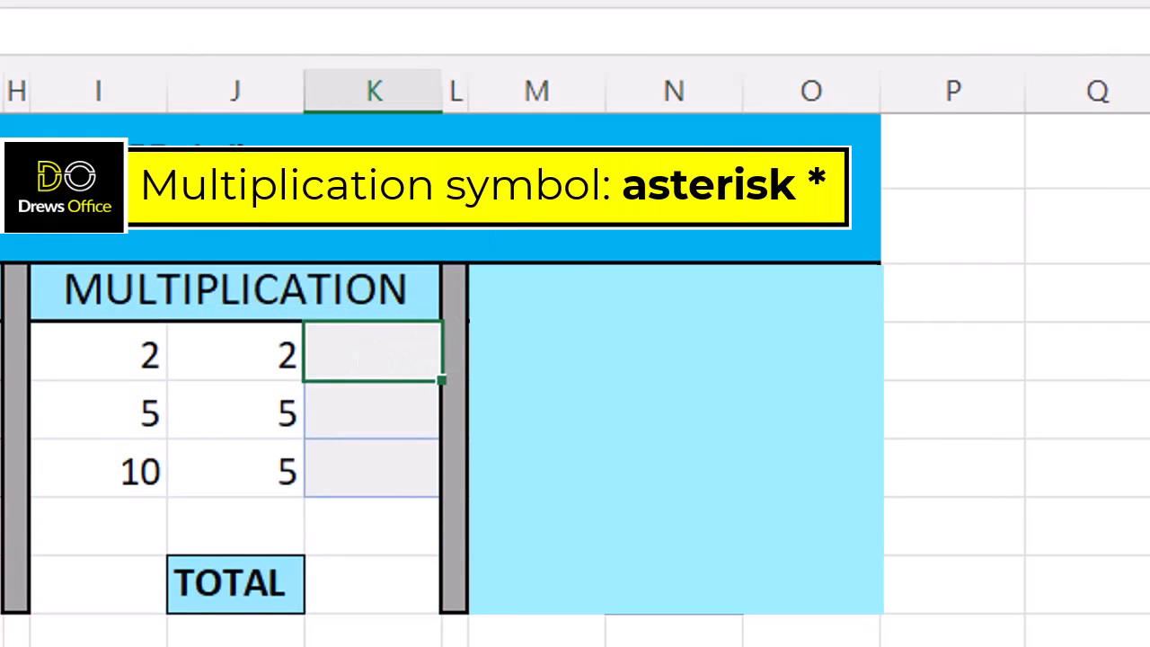
{"action": "type", "text": "="}
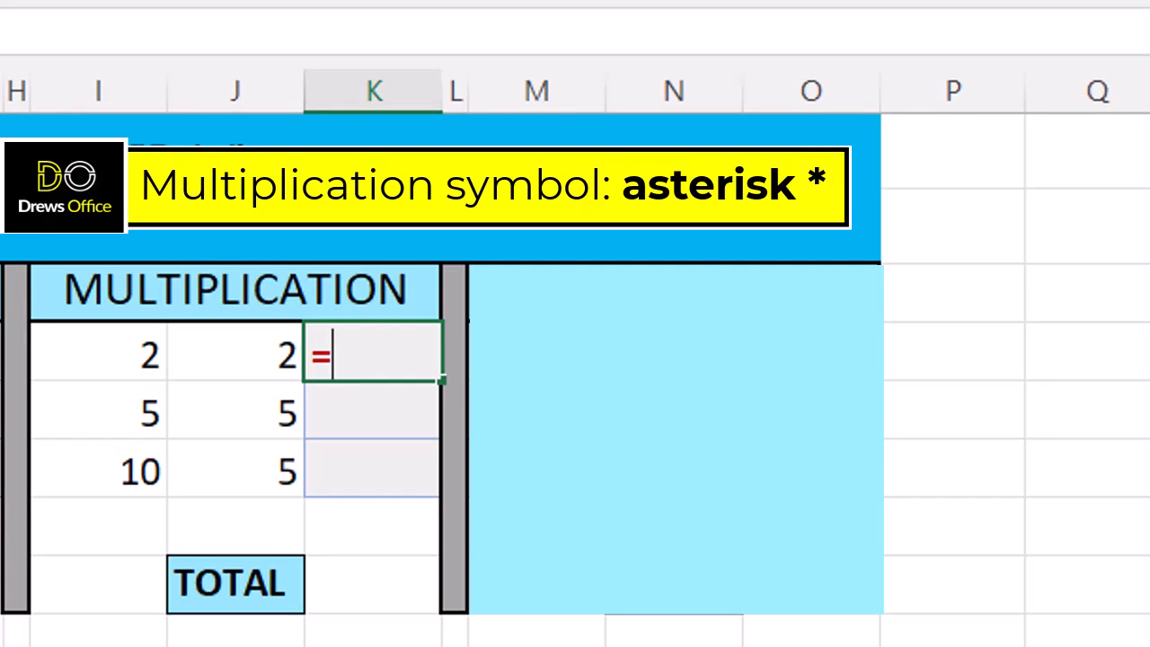
{"action": "left_click", "coordinate": [67, 355]}
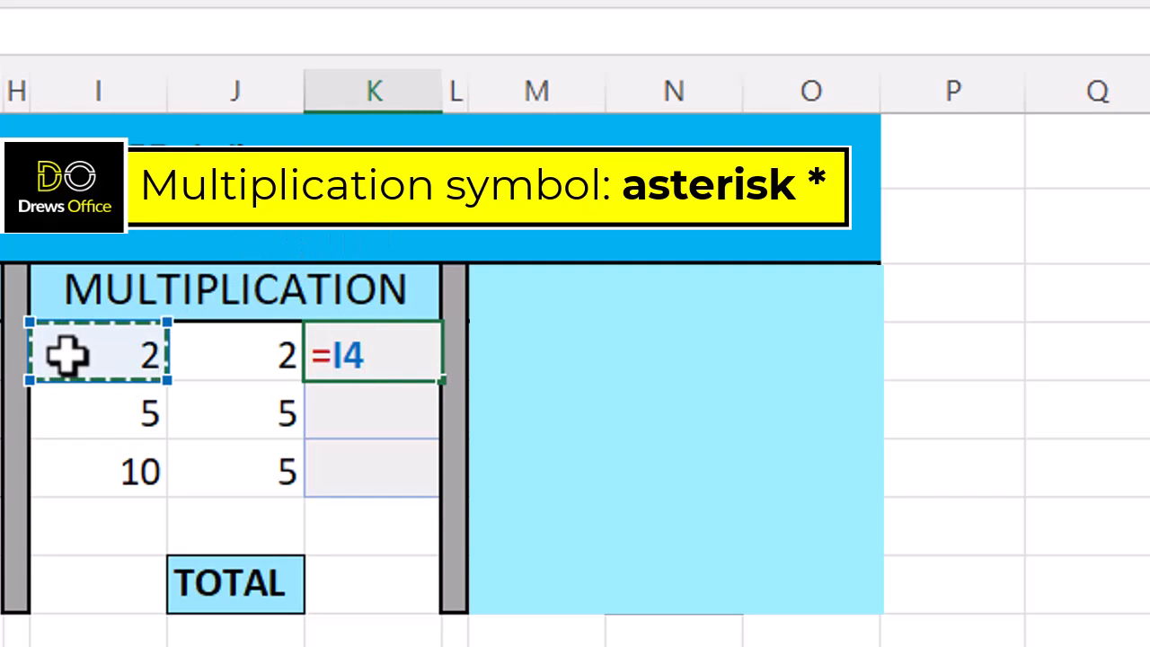
{"action": "type", "text": "*"}
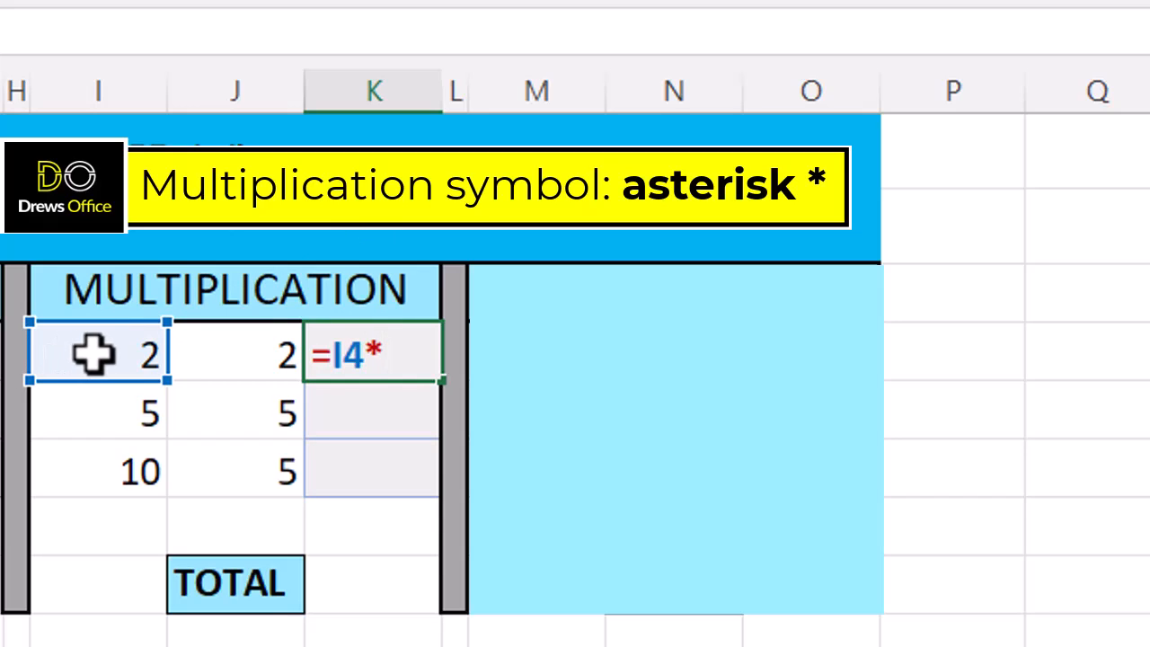
{"action": "left_click", "coordinate": [201, 353]}
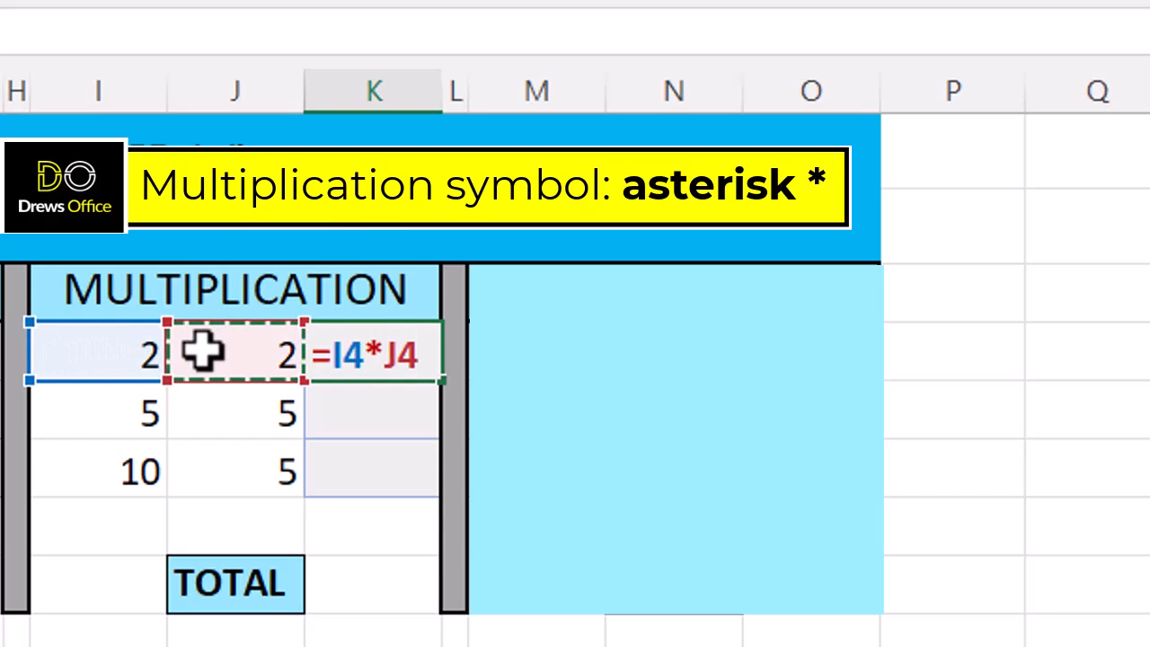
{"action": "key", "text": "Return"}
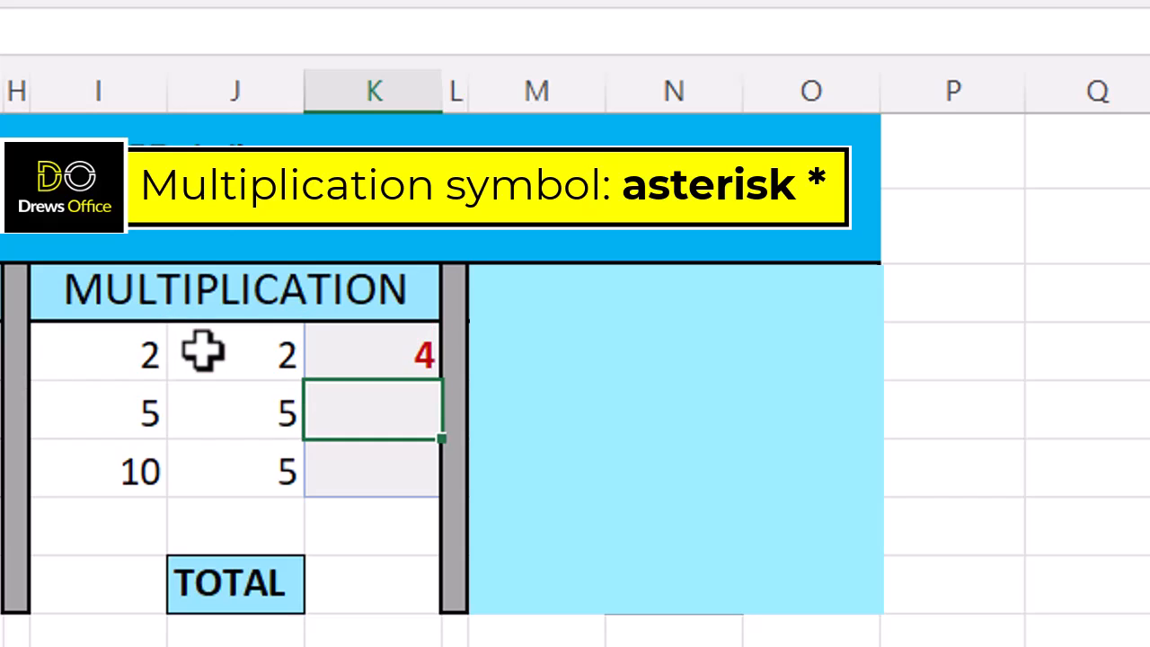
Enter the formula =I5*J5 in cell K5 to multiply the second row of the MULTIPLICATION block
{"action": "type", "text": "="}
{"action": "left_click", "coordinate": [91, 411]}
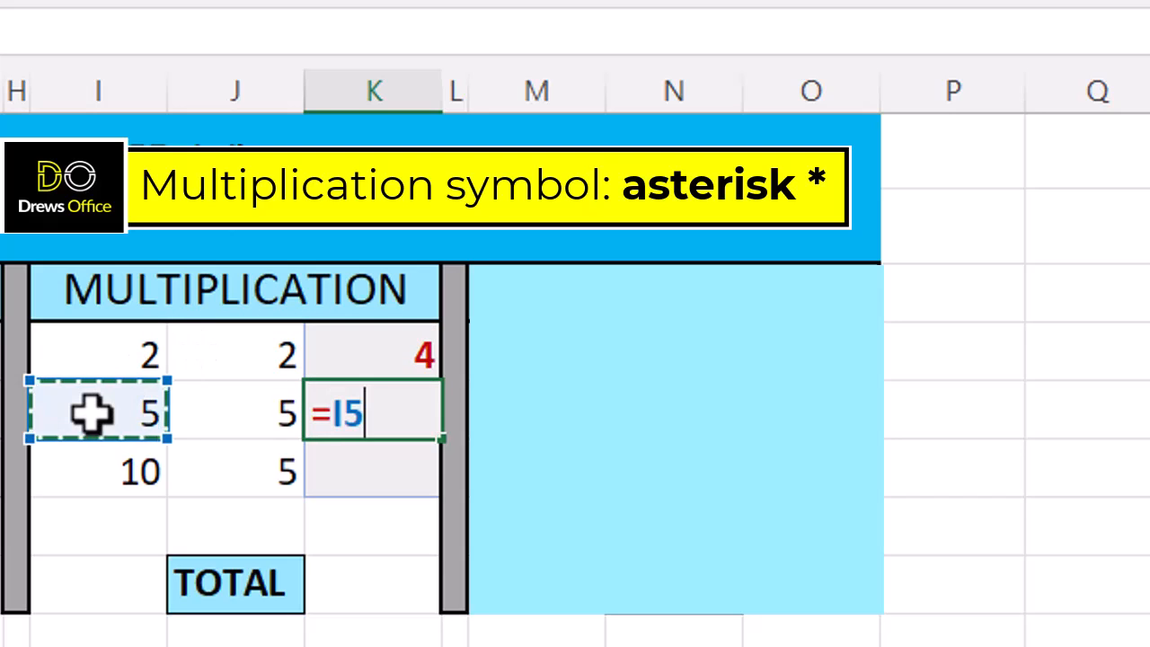
{"action": "type", "text": "*"}
{"action": "left_click", "coordinate": [231, 423]}
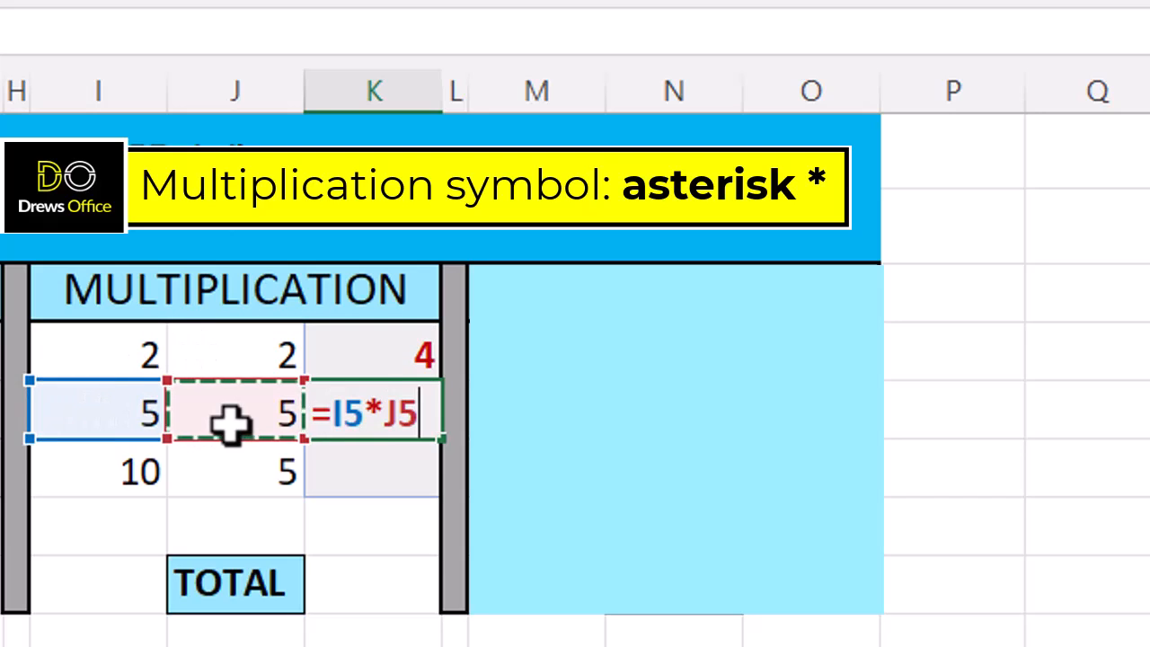
{"action": "key", "text": "Return"}
Enter the formula =I6*J6 in cell K6 for the third row of the MULTIPLICATION block and select the title cell
{"action": "type", "text": "="}
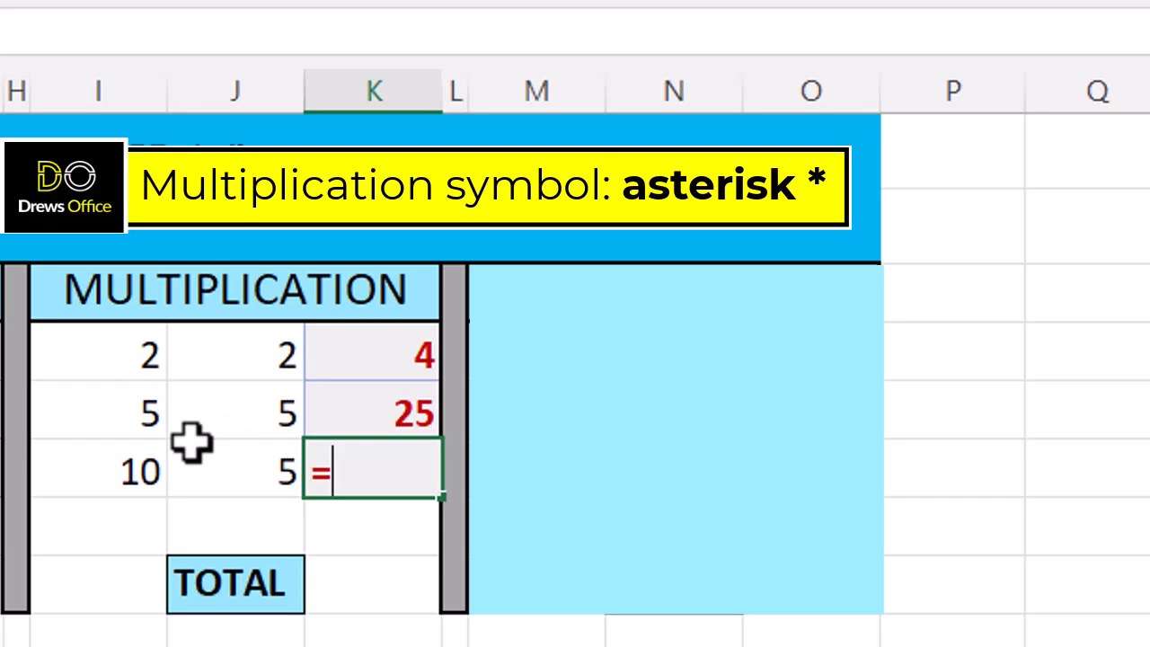
{"action": "left_click", "coordinate": [85, 470]}
{"action": "type", "text": "*"}
{"action": "left_click", "coordinate": [223, 470]}
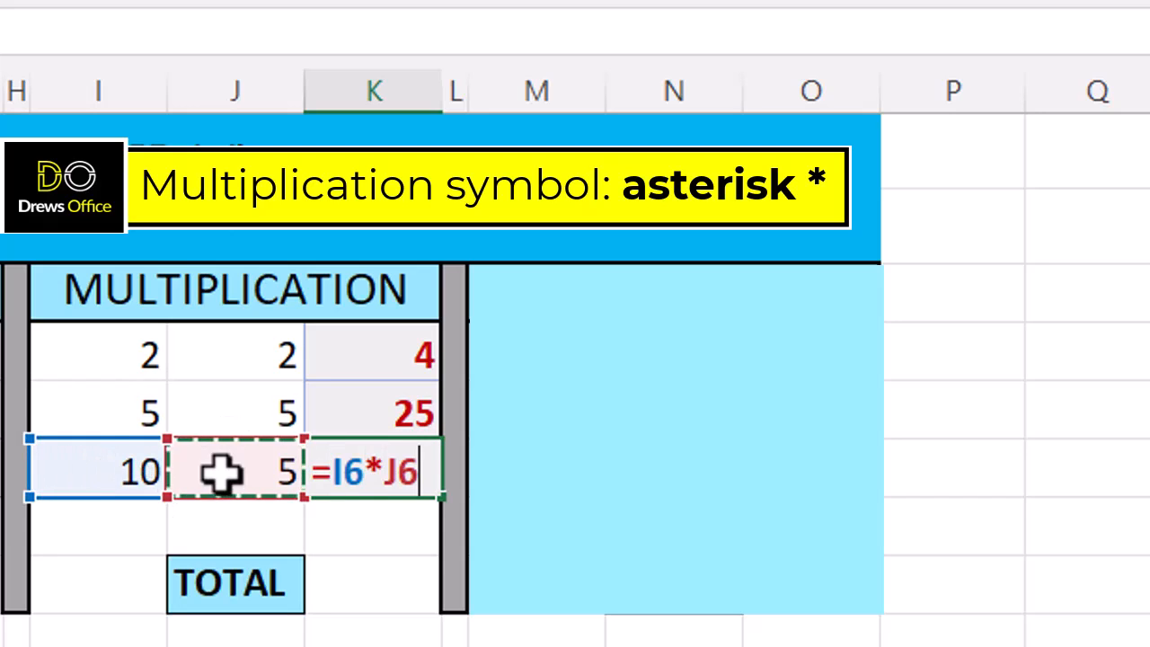
{"action": "key", "text": "Return"}
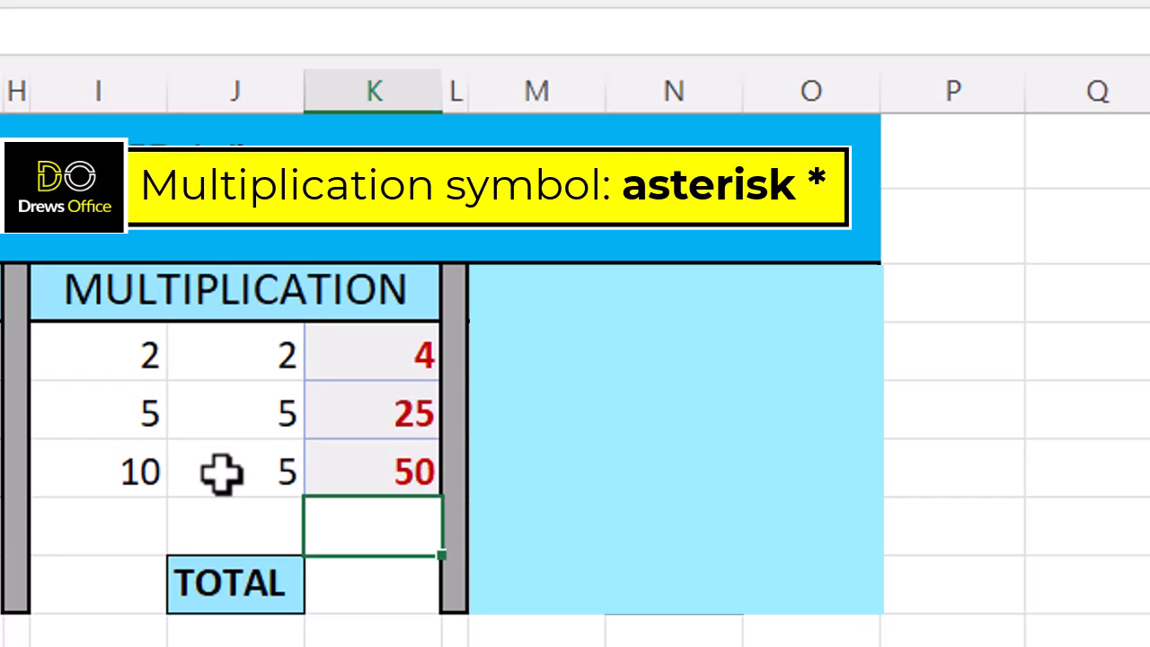
{"action": "left_click", "coordinate": [411, 225]}
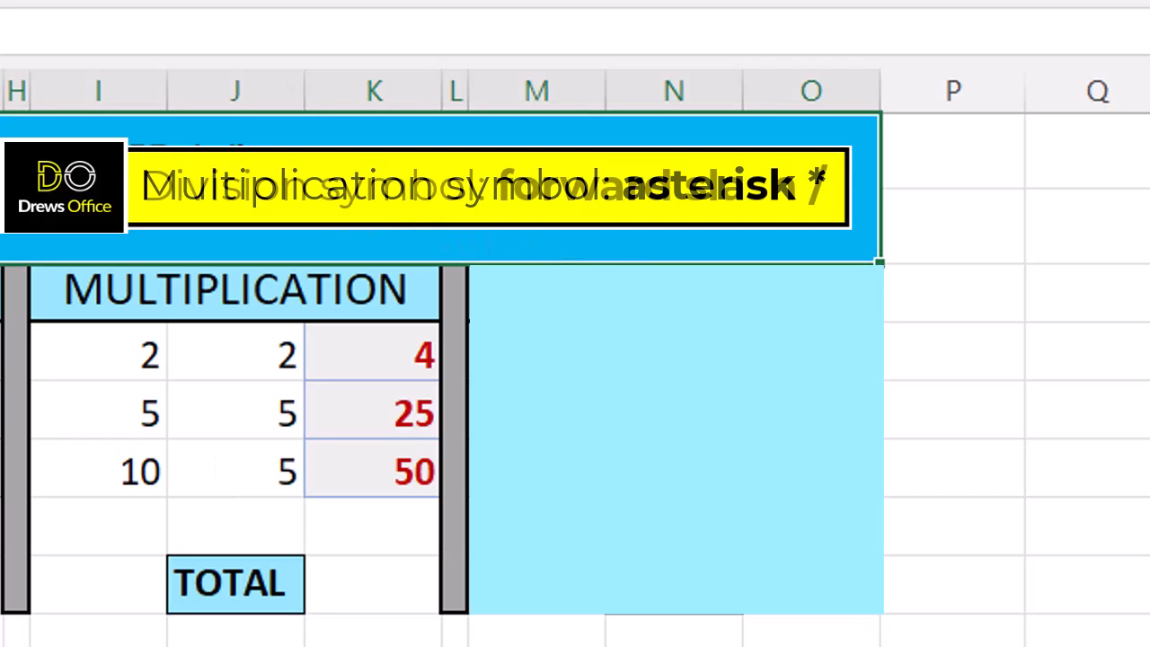
Enter the formula =M4/N4 in cell O4 to divide the first row of the DIVISION block
{"action": "left_click", "coordinate": [832, 354]}
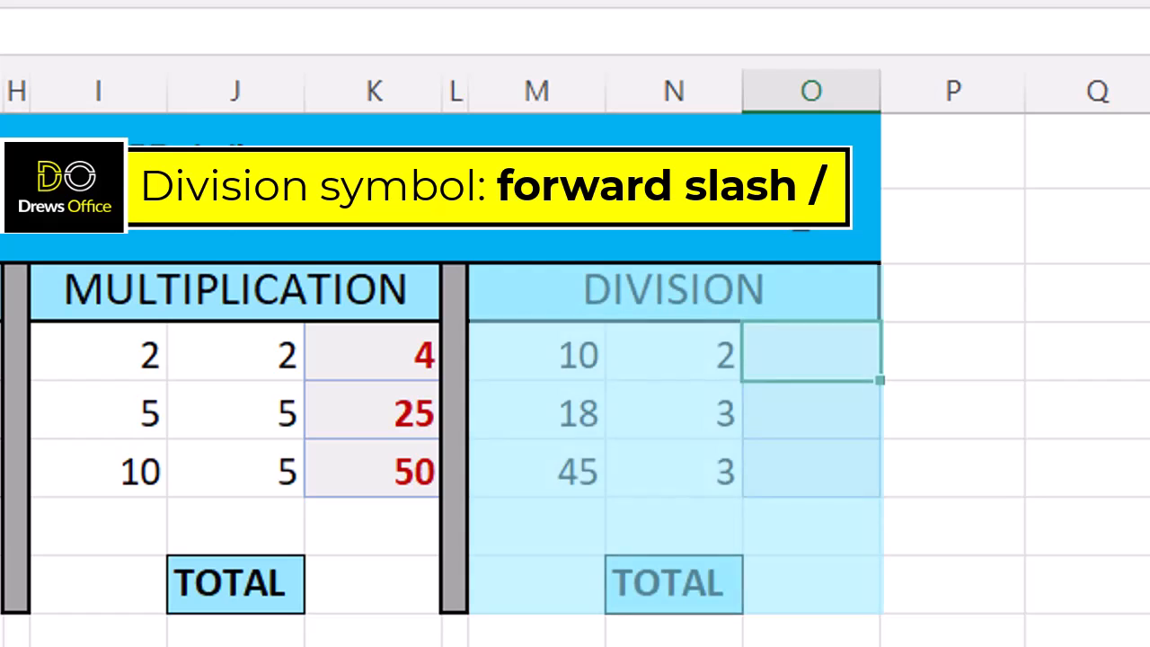
{"action": "type", "text": "="}
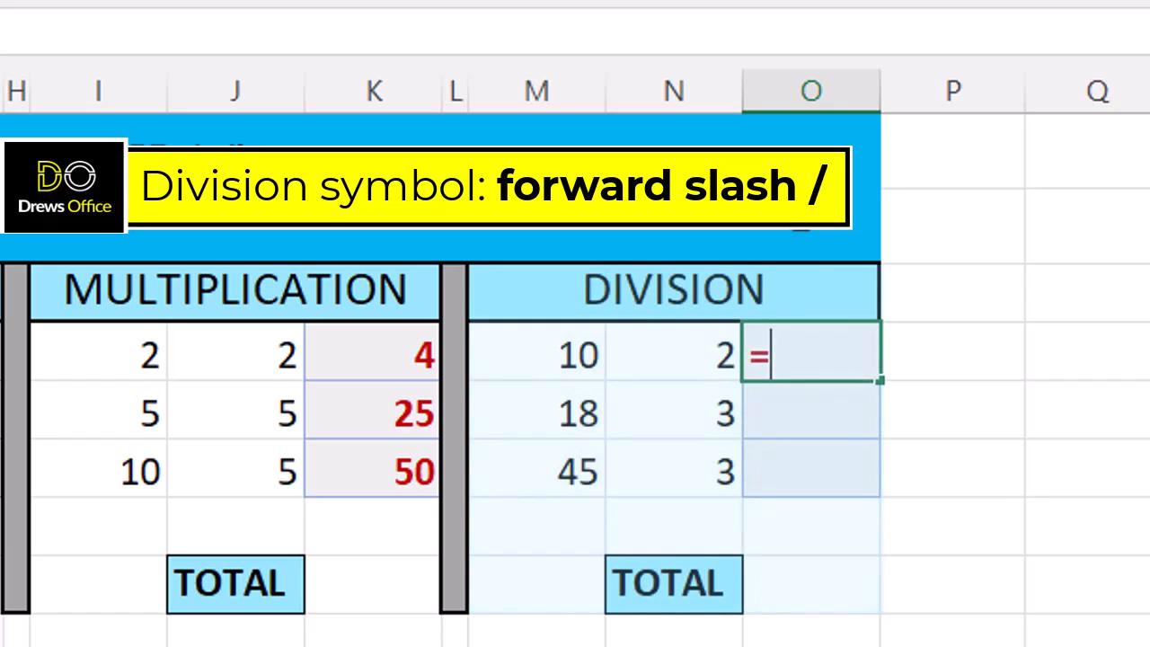
{"action": "left_click", "coordinate": [521, 353]}
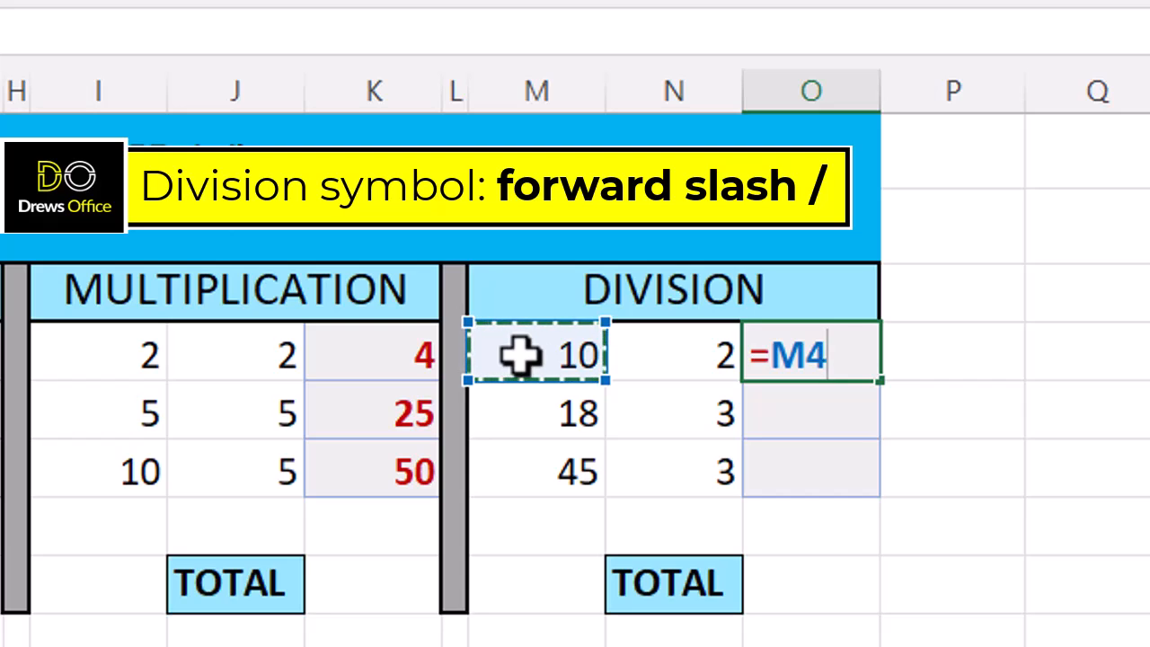
{"action": "type", "text": "/"}
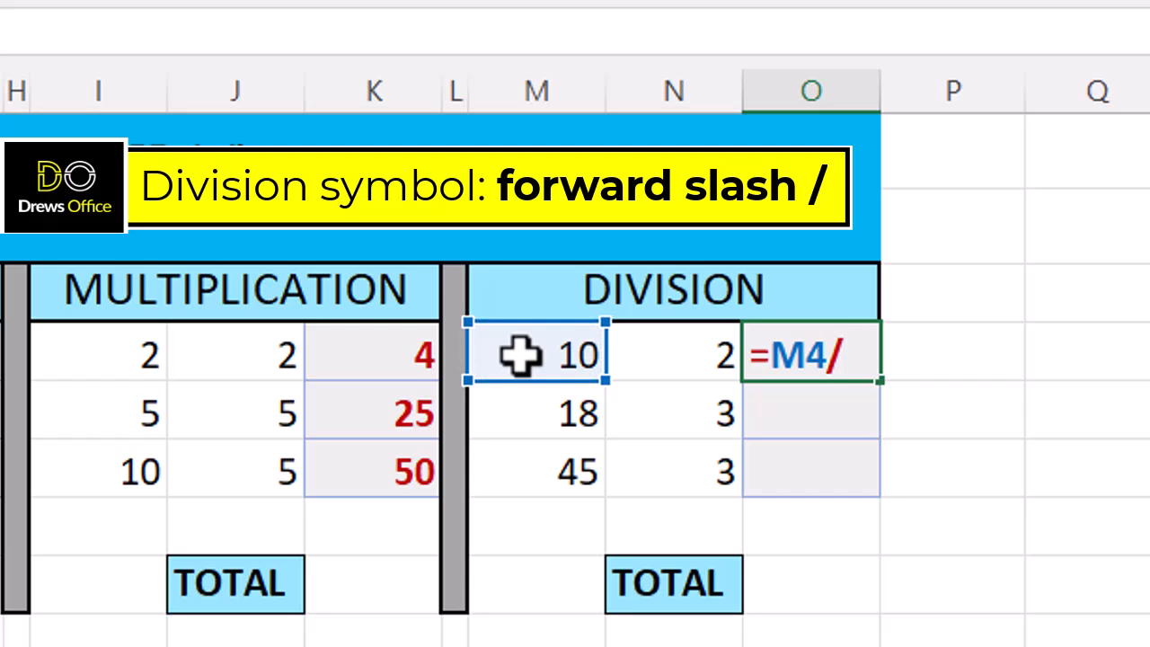
{"action": "left_click", "coordinate": [662, 354]}
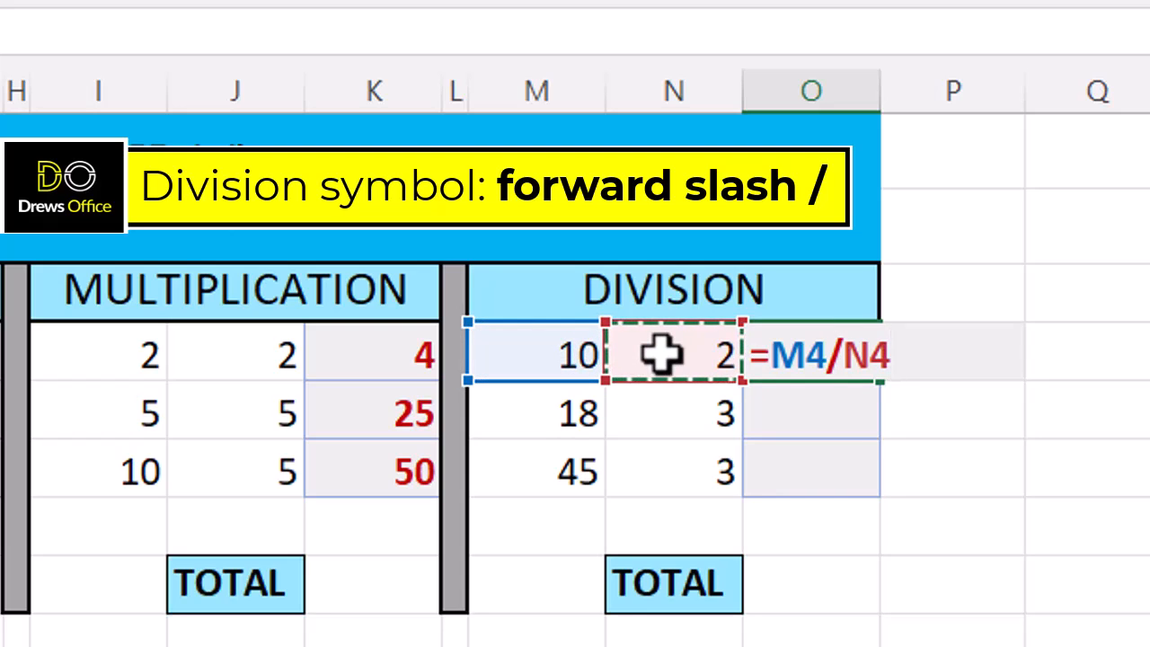
{"action": "key", "text": "Return"}
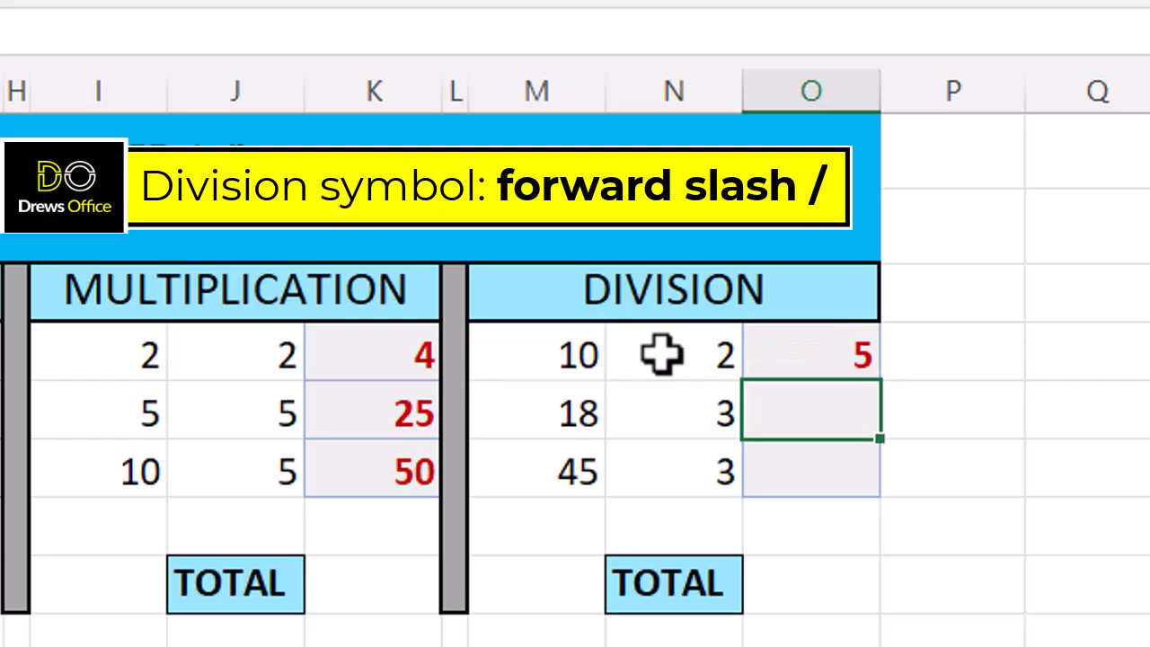
Enter the formula =M5/N5 in cell O5 to divide the second row of the DIVISION block
{"action": "type", "text": "="}
{"action": "left_click", "coordinate": [514, 420]}
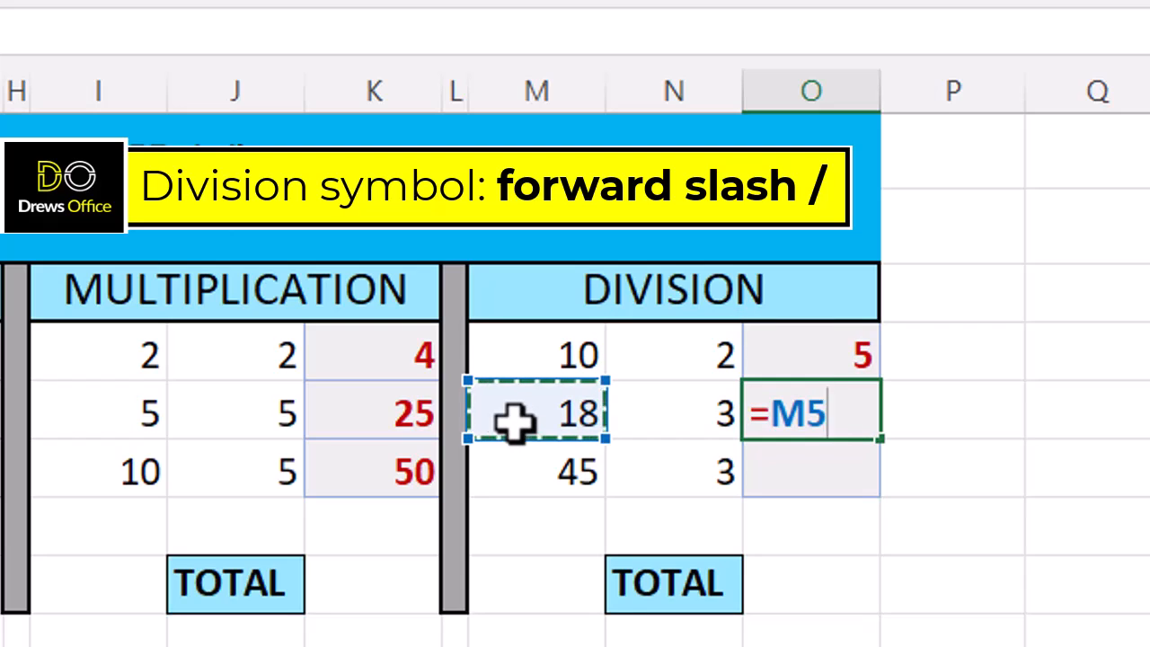
{"action": "type", "text": "/"}
{"action": "left_click", "coordinate": [661, 413]}
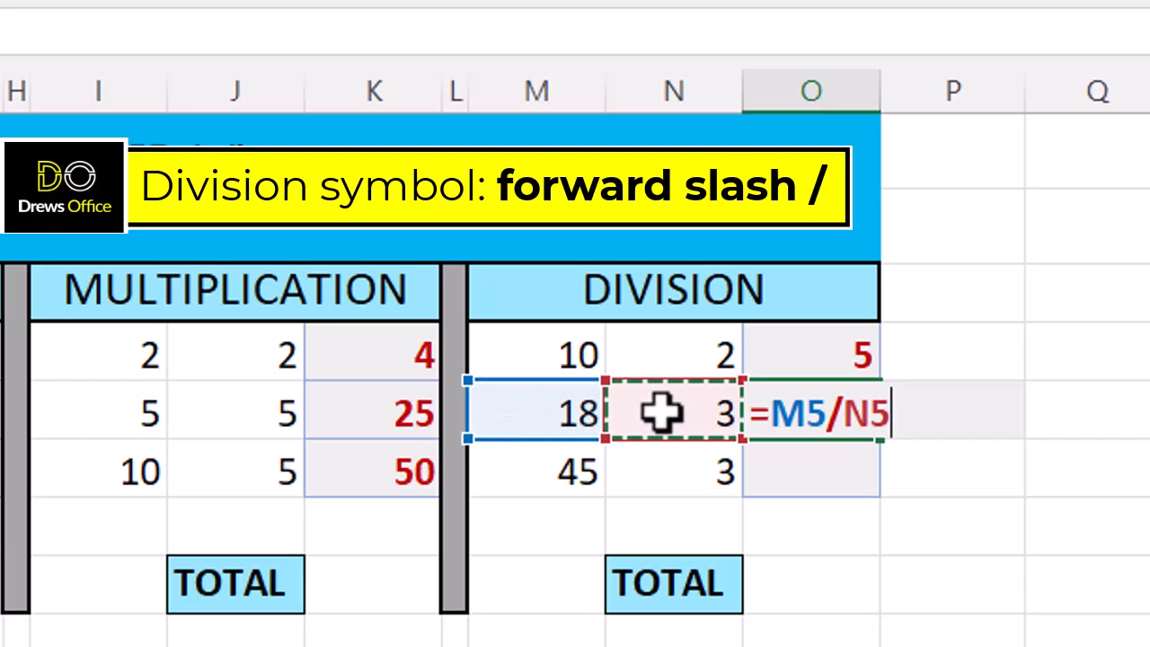
{"action": "key", "text": "Return"}
Enter the formula =M6/N6 in cell O6 to divide the third row of the DIVISION block
{"action": "type", "text": "="}
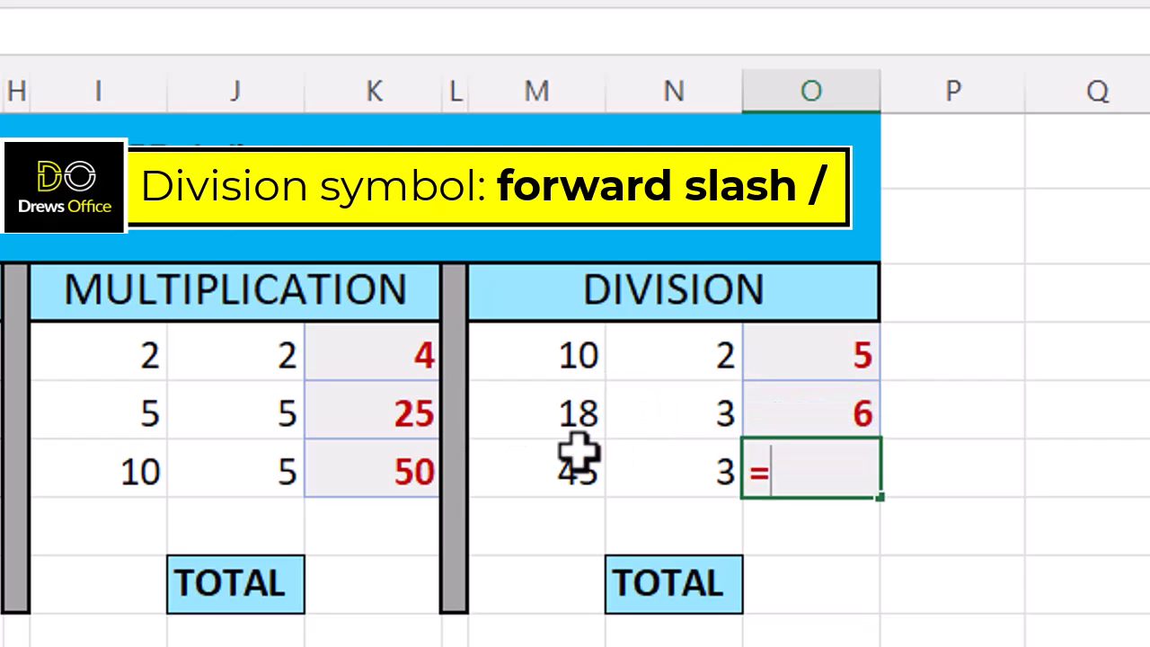
{"action": "left_click", "coordinate": [529, 470]}
{"action": "type", "text": "/"}
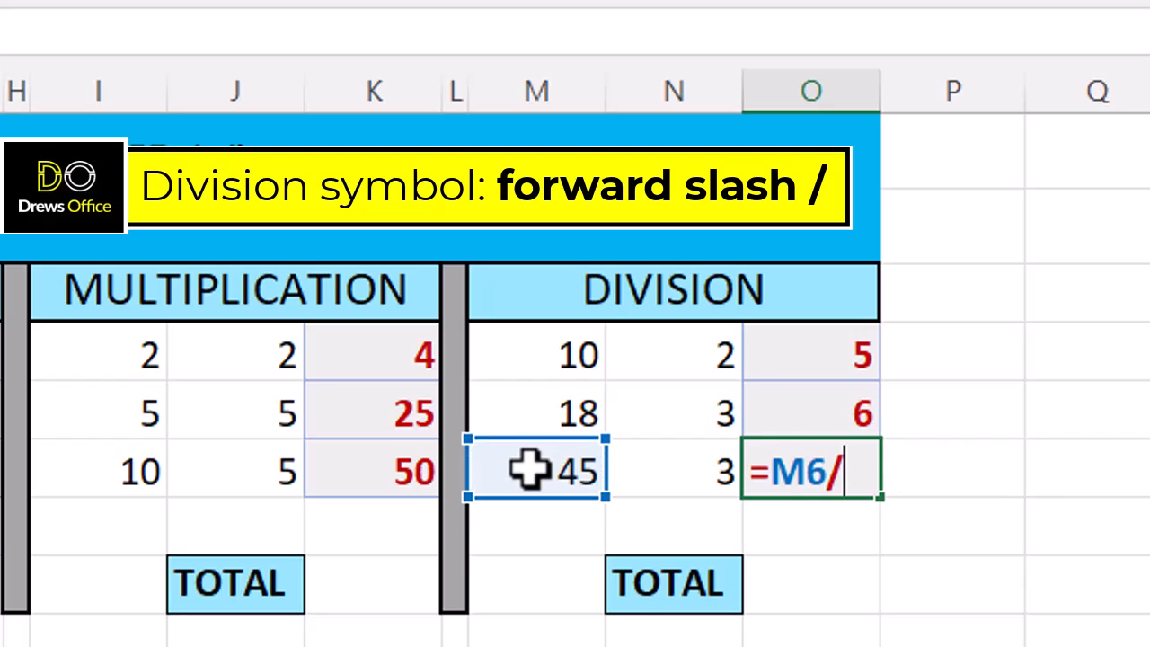
{"action": "left_click", "coordinate": [663, 474]}
{"action": "key", "text": "Return"}
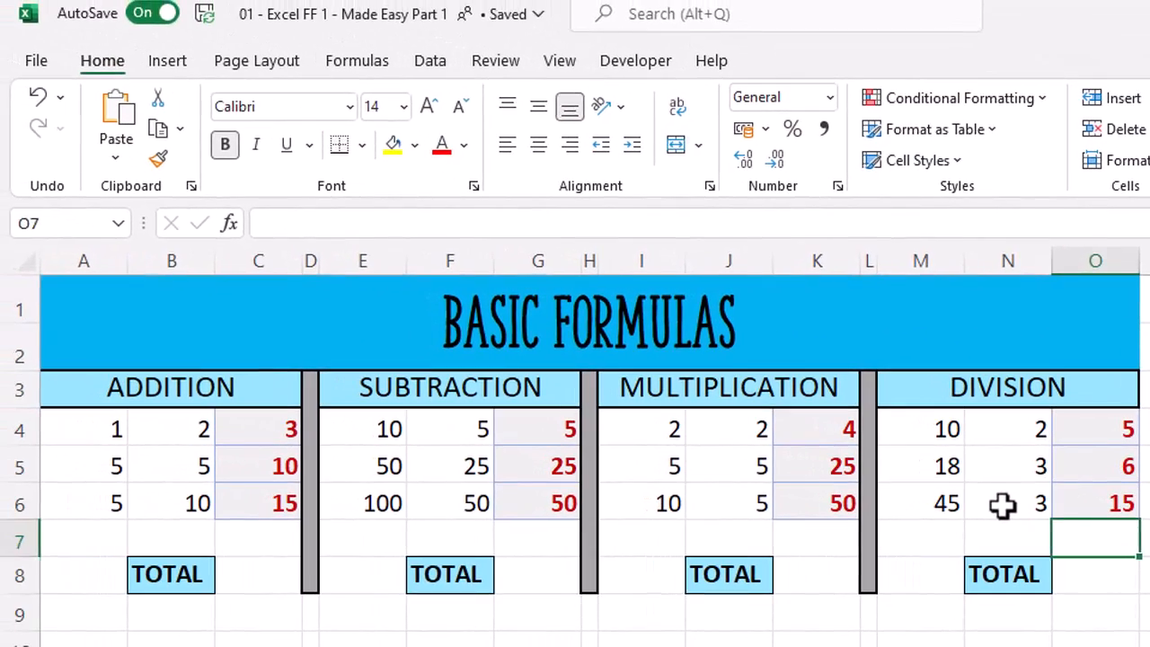
Enter the formula =C4+C5+C6 in cell C8 to total the ADDITION block and select the title cell
{"action": "left_click", "coordinate": [763, 321]}
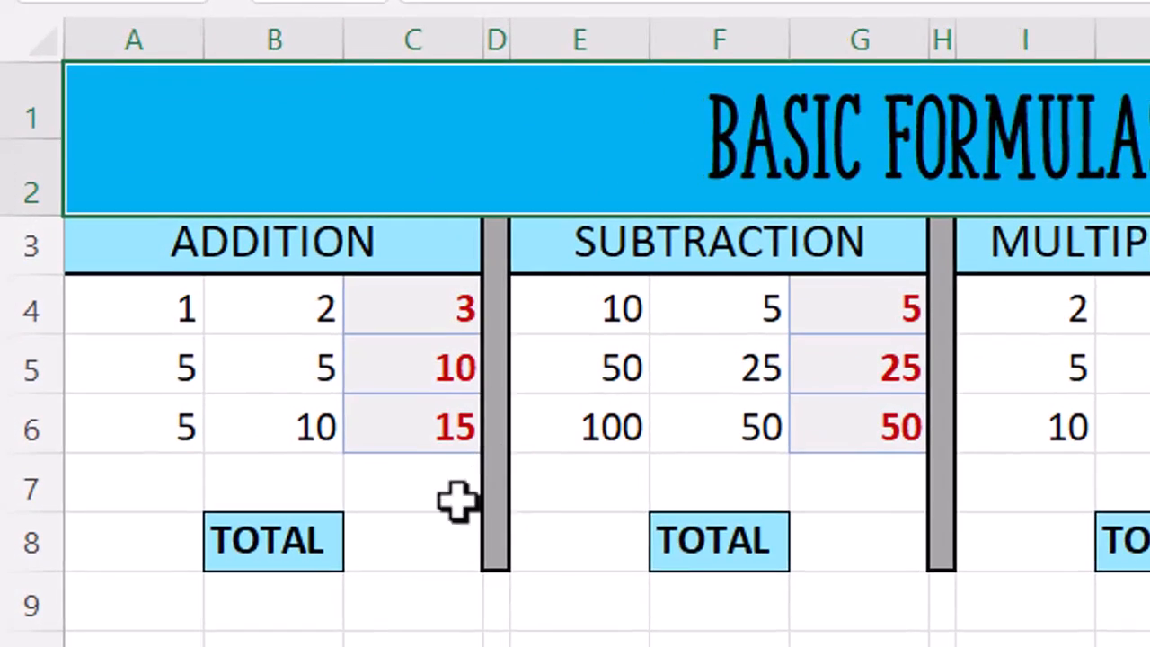
{"action": "left_click", "coordinate": [387, 548]}
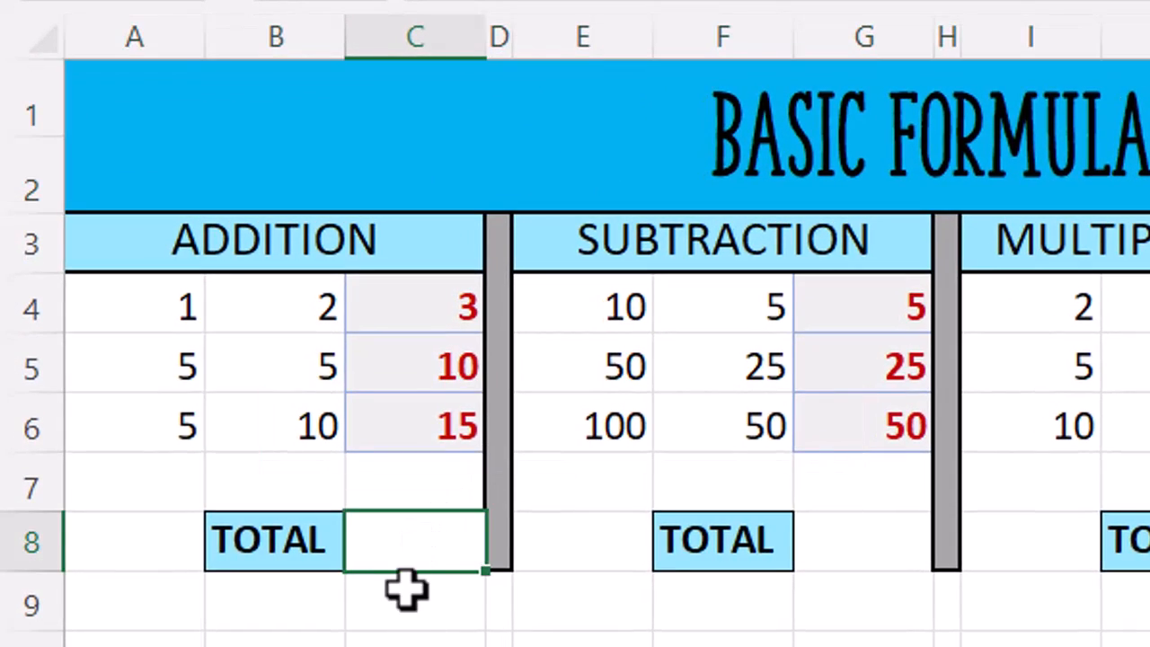
{"action": "type", "text": "="}
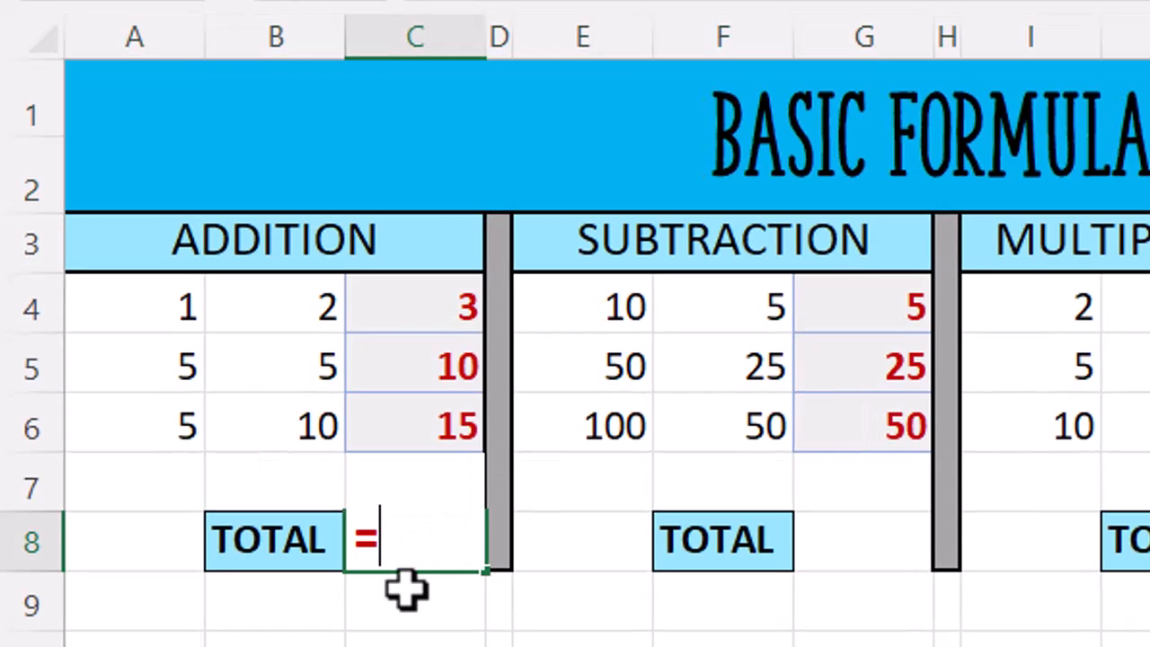
{"action": "type", "text": "C4"}
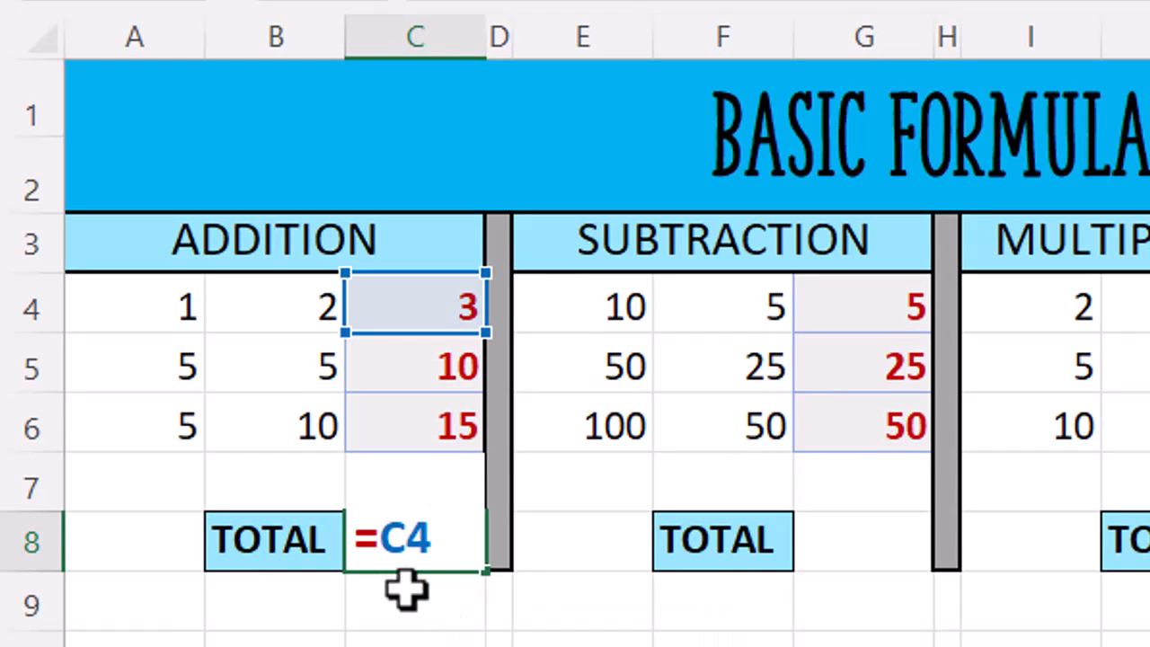
{"action": "type", "text": "+C5"}
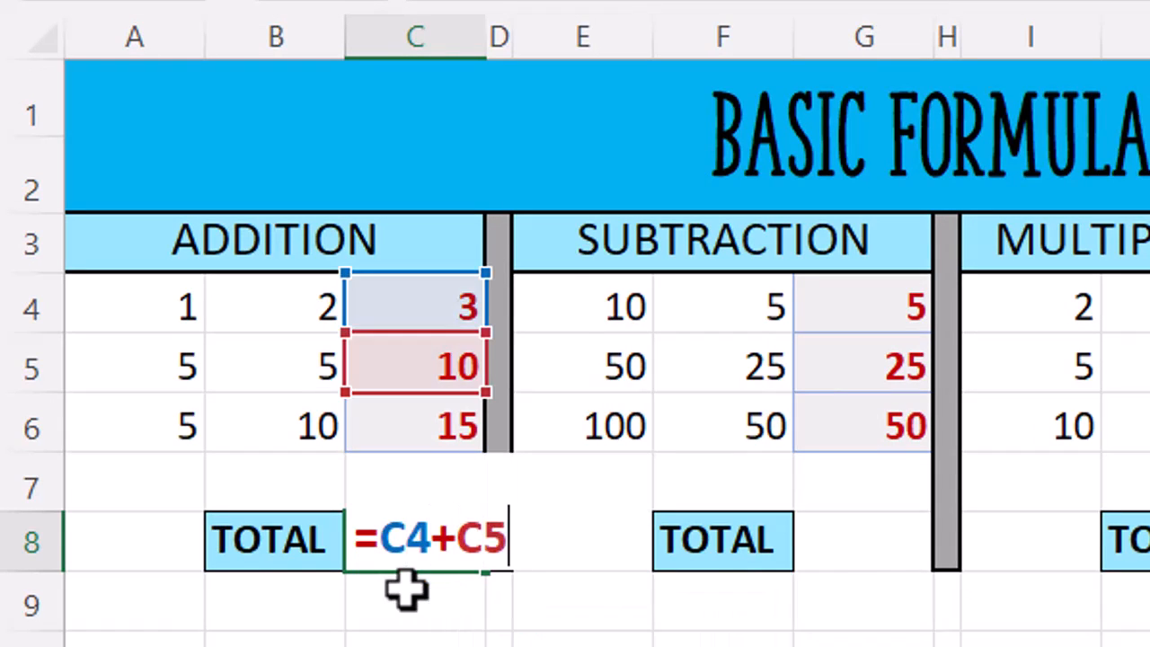
{"action": "type", "text": "+C6"}
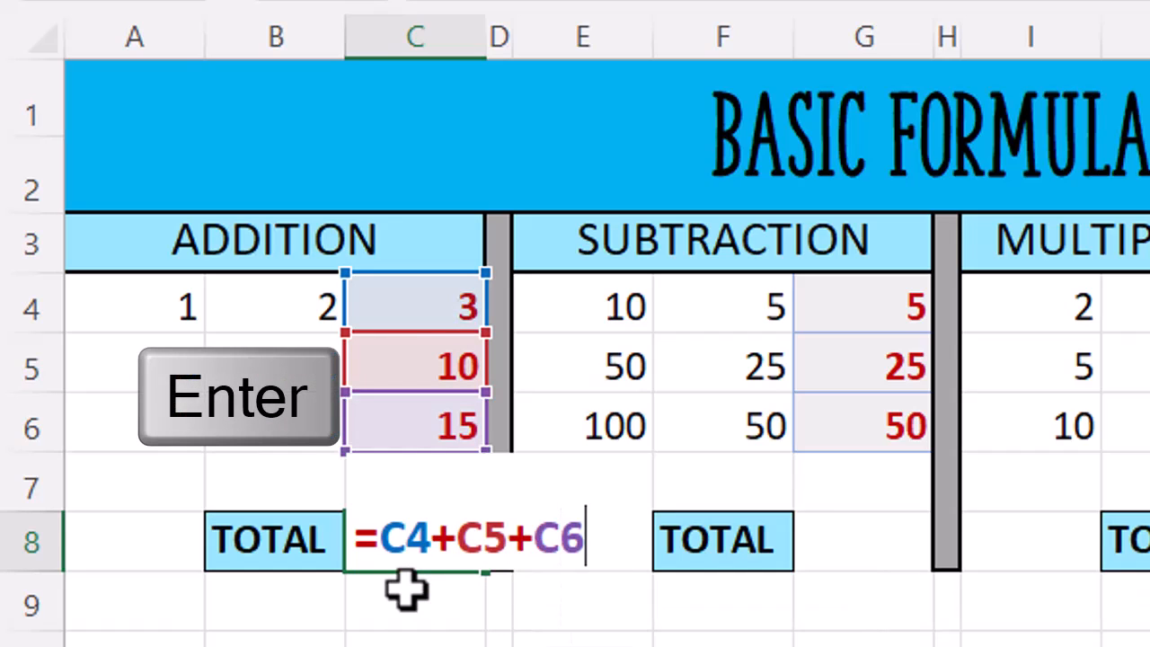
{"action": "key", "text": "Return"}
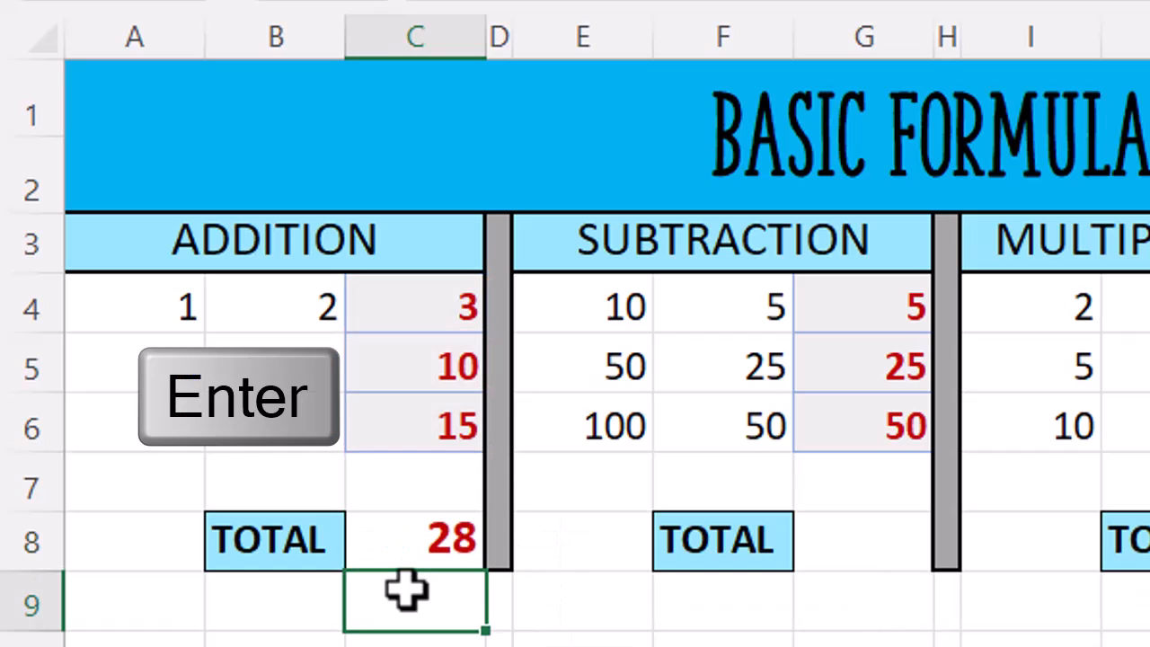
{"action": "left_click", "coordinate": [1136, 148]}
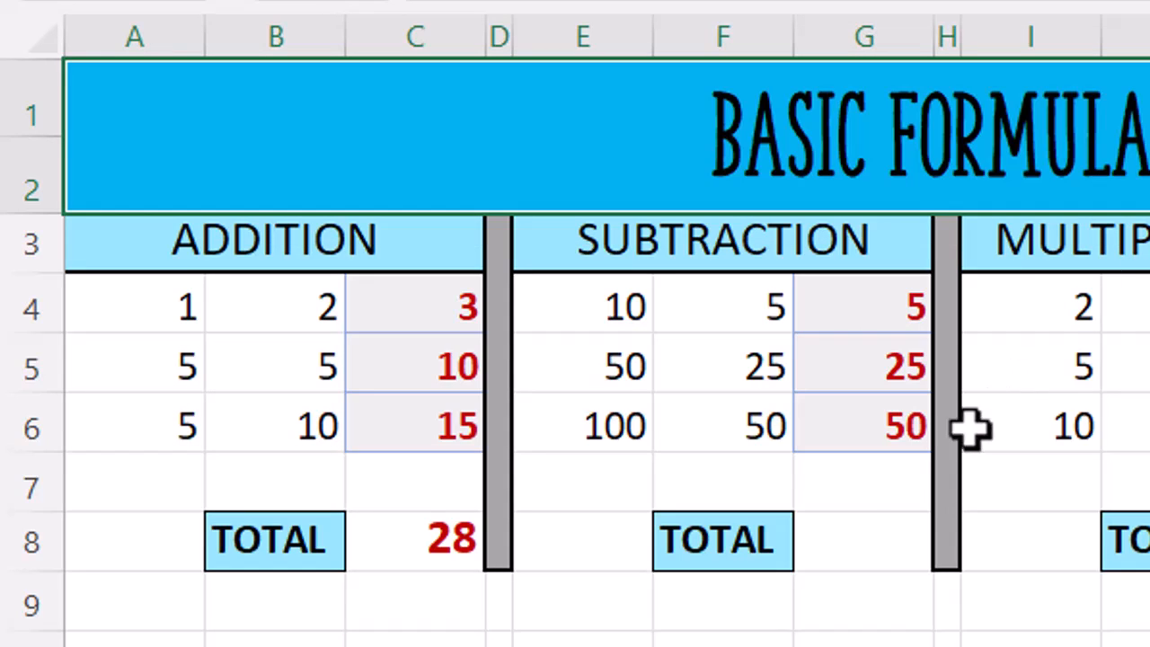
Enter the formula =SUM(G4:G6) in cell G8 to total the SUBTRACTION block and reselect that cell
{"action": "left_click", "coordinate": [864, 538]}
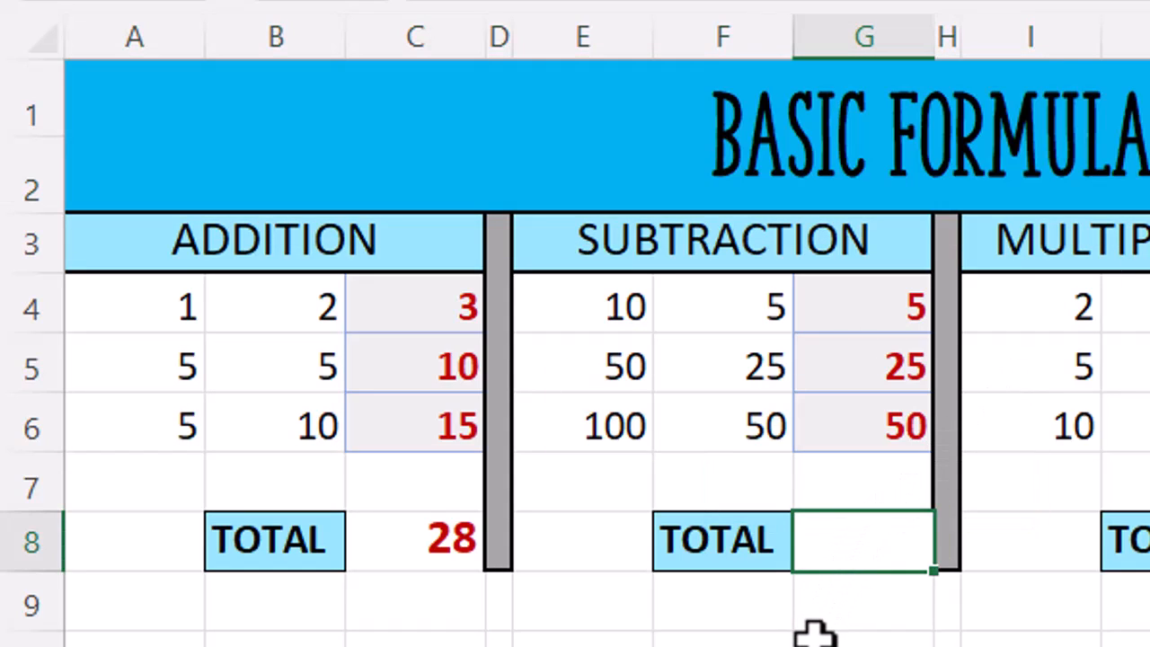
{"action": "type", "text": "="}
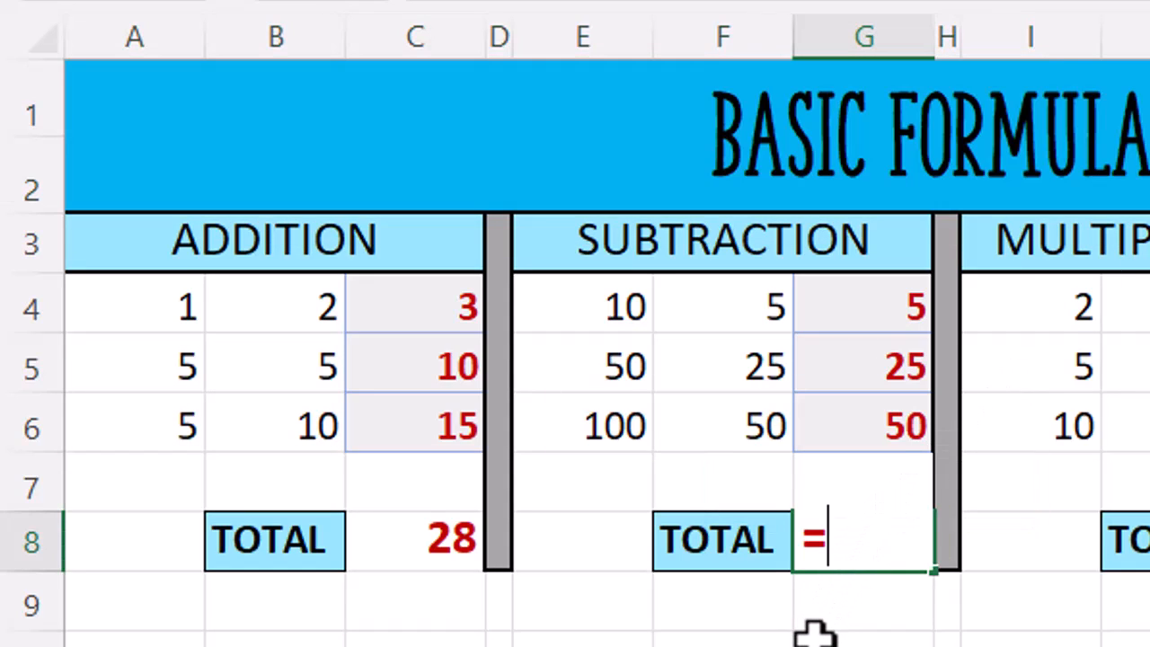
{"action": "type", "text": "SU"}
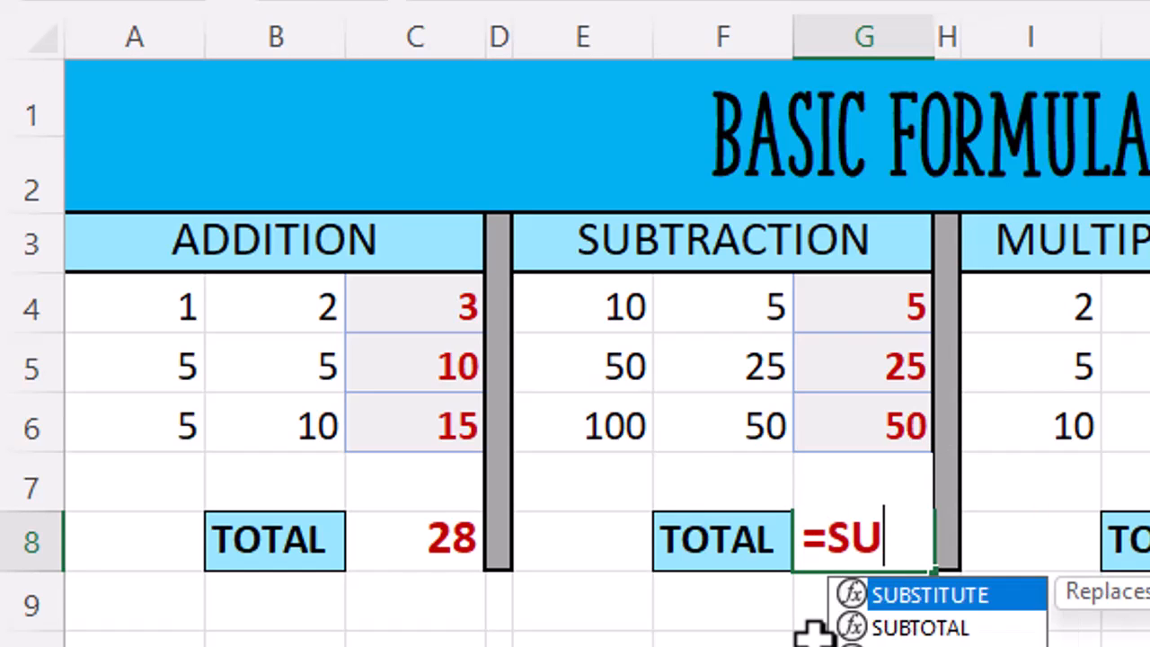
{"action": "type", "text": "M("}
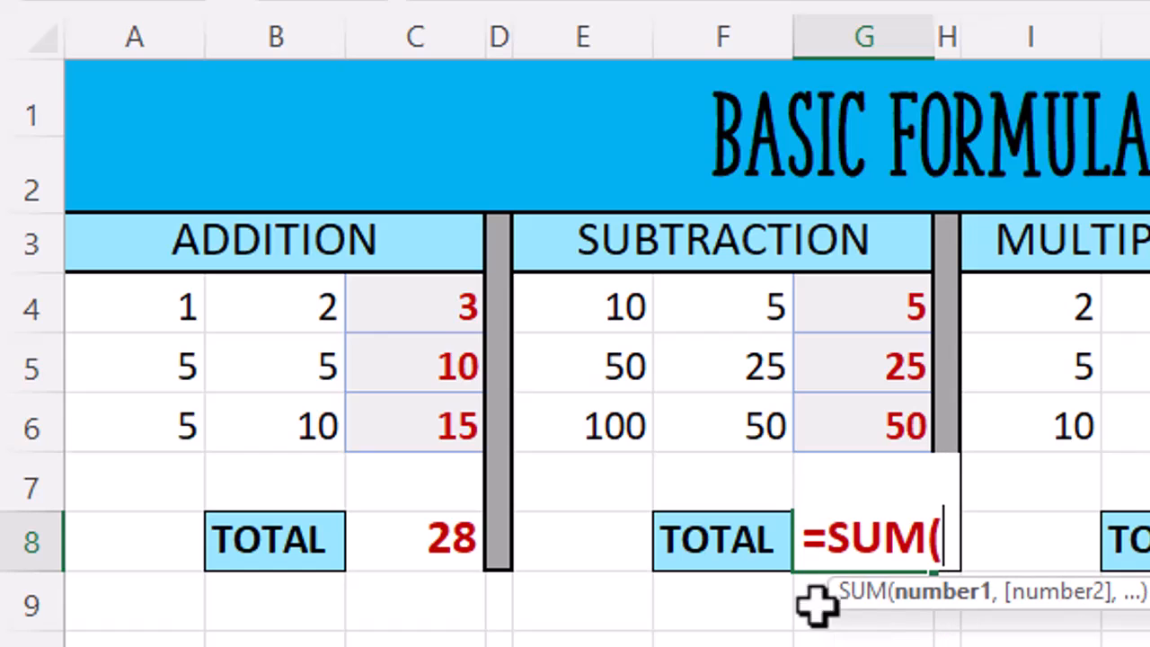
{"action": "left_click", "coordinate": [868, 316]}
{"action": "left_click_drag", "start_coordinate": [867, 316], "coordinate": [859, 393]}
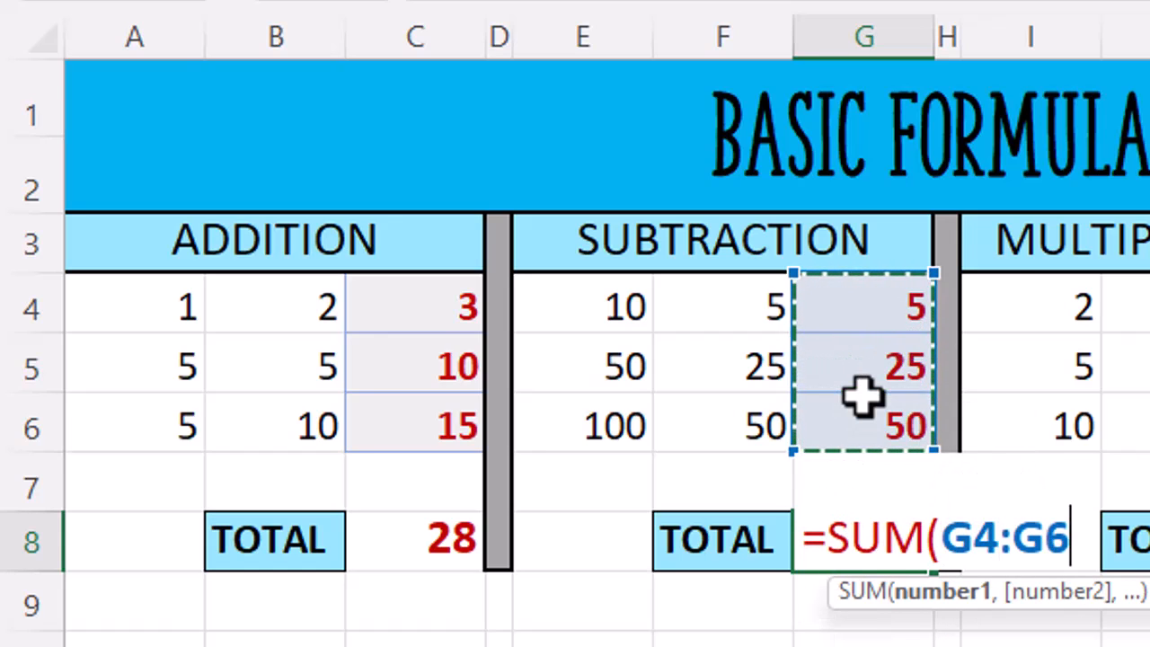
{"action": "type", "text": ")"}
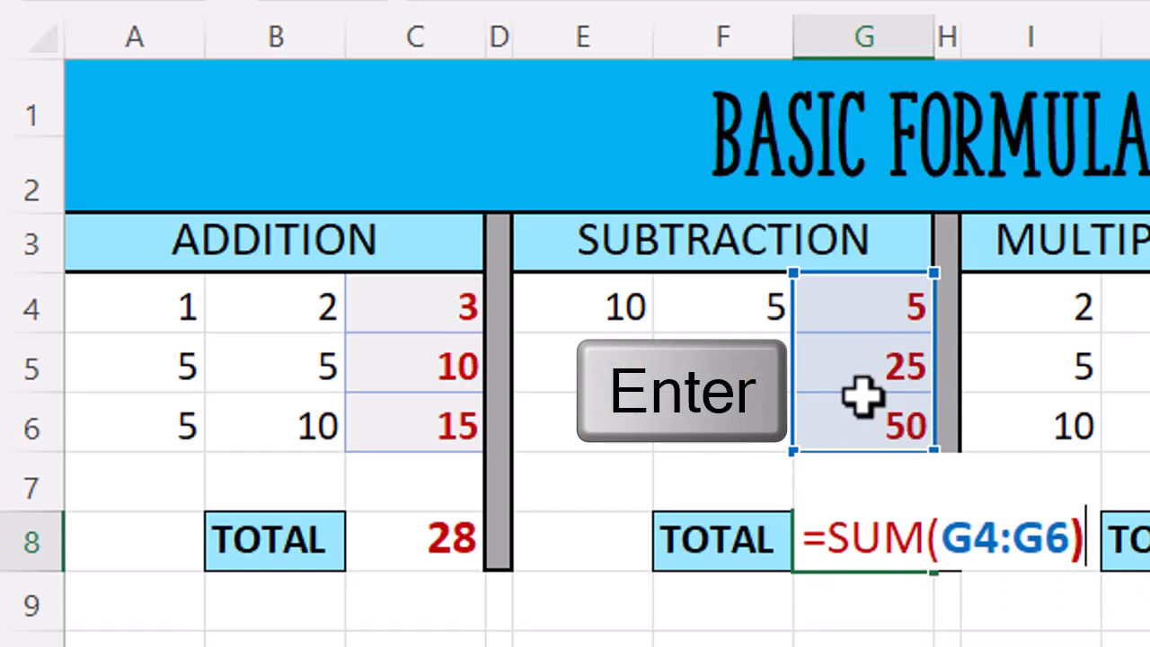
{"action": "key", "text": "Return"}
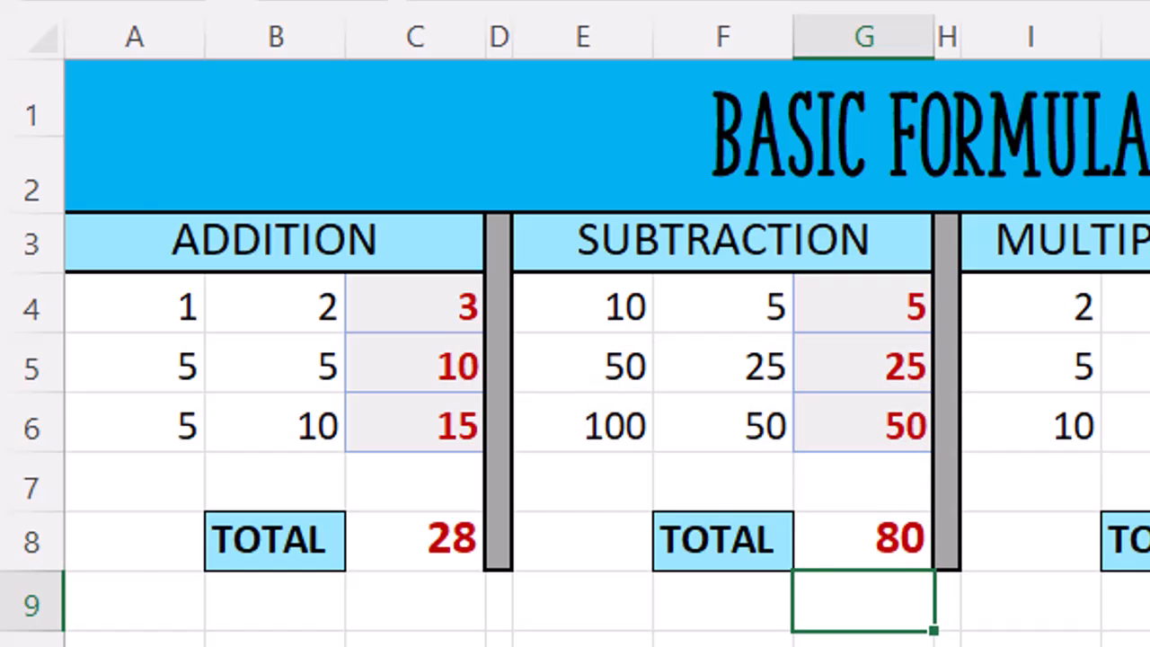
{"action": "left_click", "coordinate": [607, 137]}
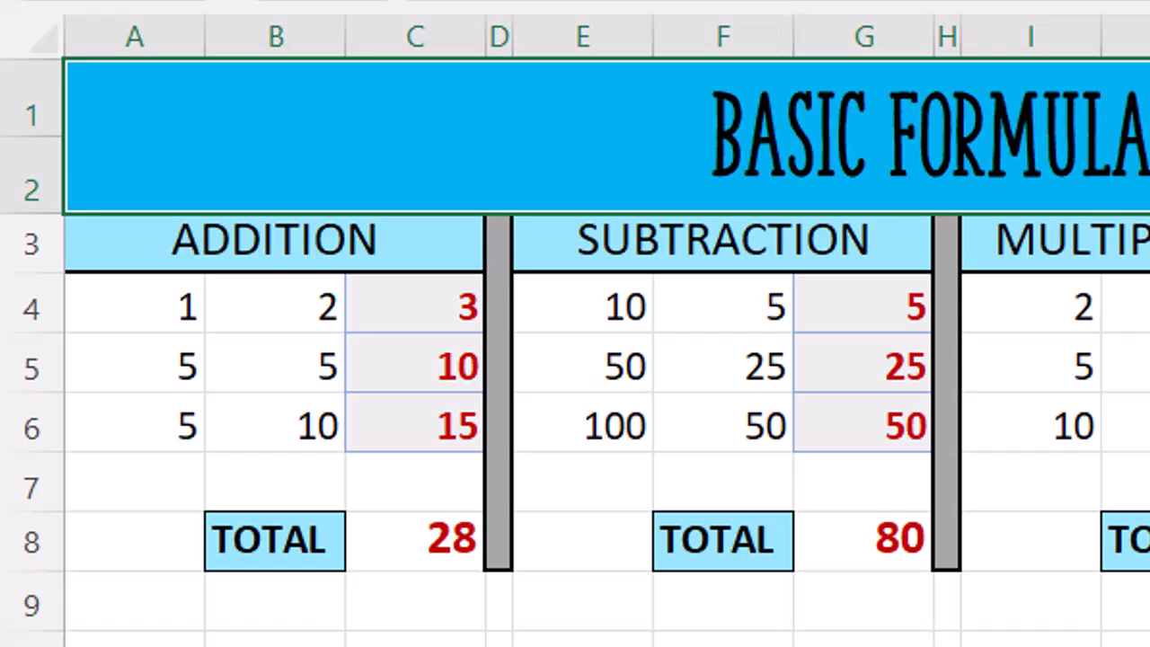
{"action": "left_click", "coordinate": [854, 557]}
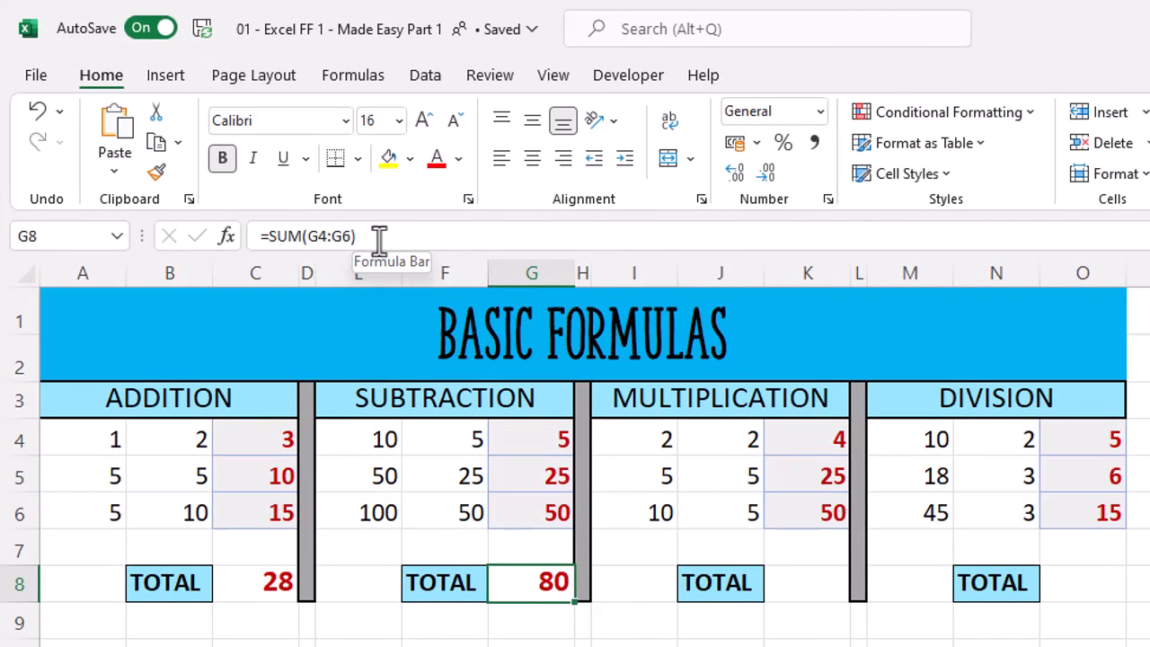
Total the MULTIPLICATION block in cell K8 with AutoSum, accepting the suggested range K4:K7
{"action": "left_click", "coordinate": [801, 575]}
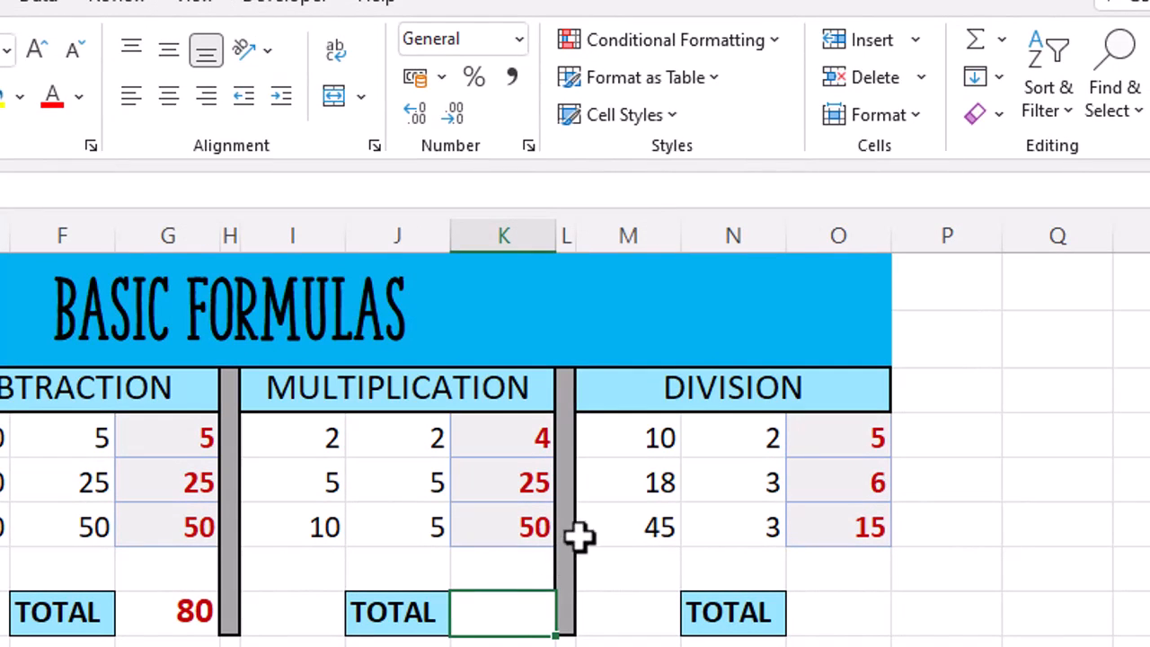
{"action": "left_click", "coordinate": [964, 39]}
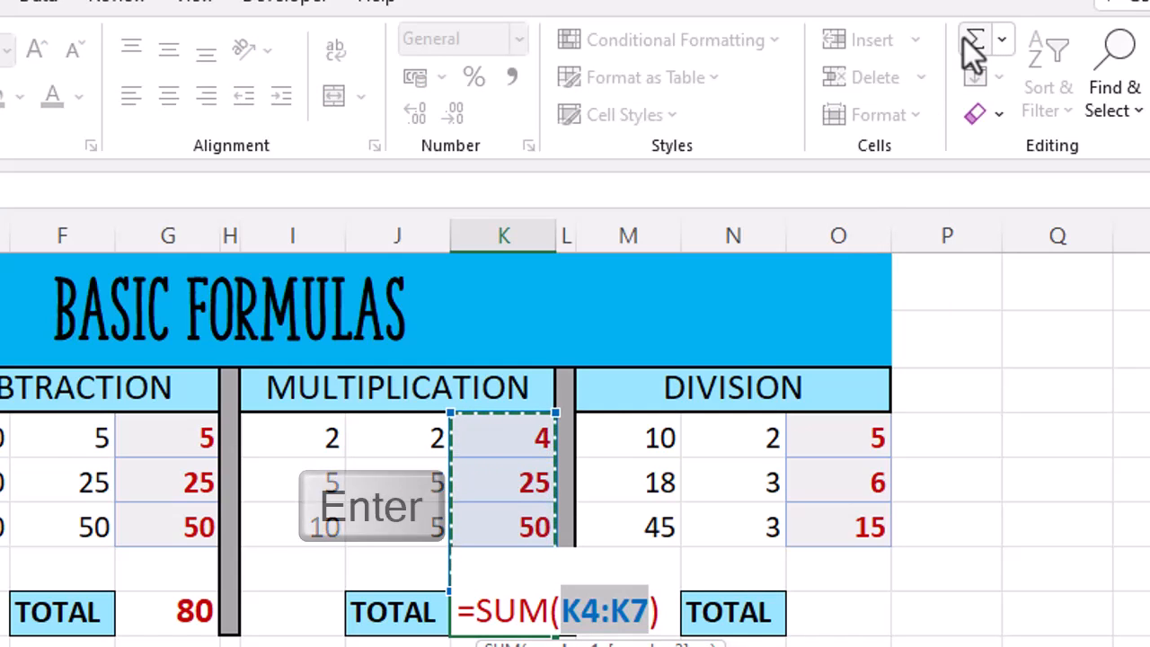
{"action": "key", "text": "Return"}
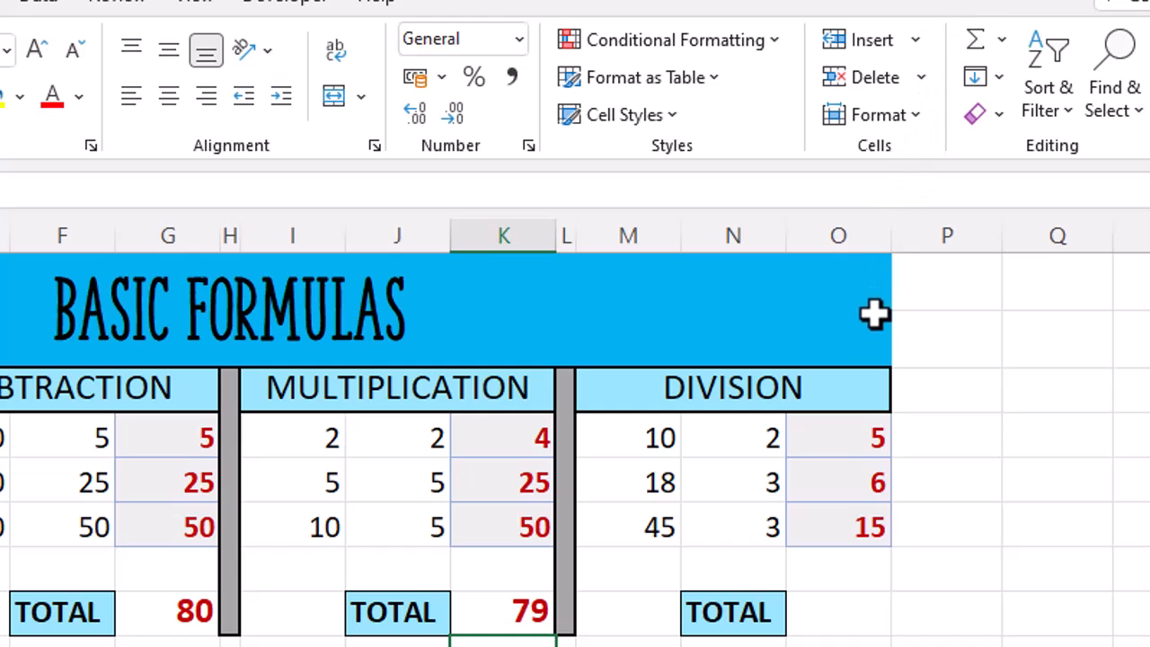
Total the DIVISION block in cell O8 by applying AutoSum to the range O4:O8, and select the title cell
{"action": "left_click_drag", "start_coordinate": [844, 439], "coordinate": [844, 607]}
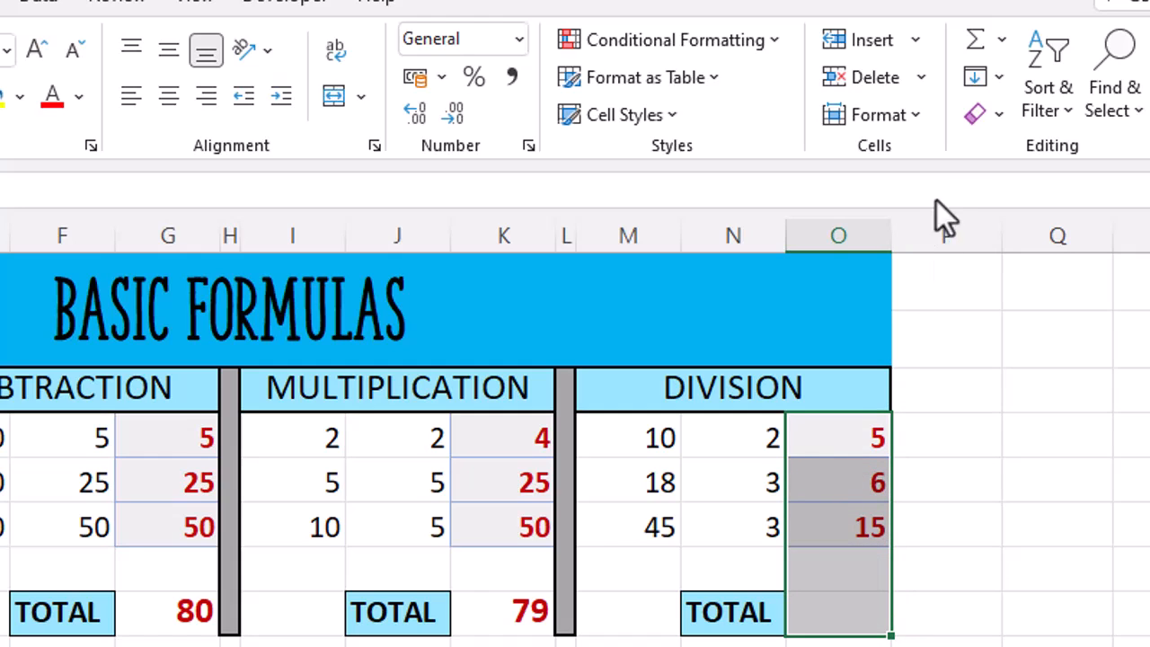
{"action": "left_click", "coordinate": [967, 49]}
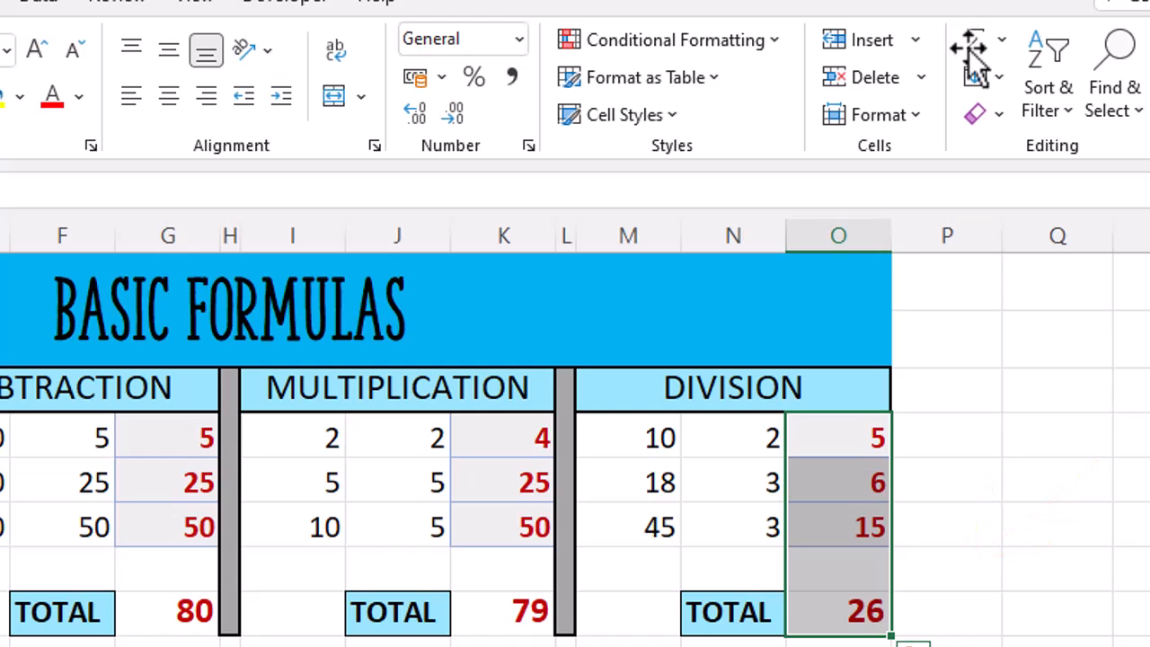
{"action": "left_click", "coordinate": [336, 311]}
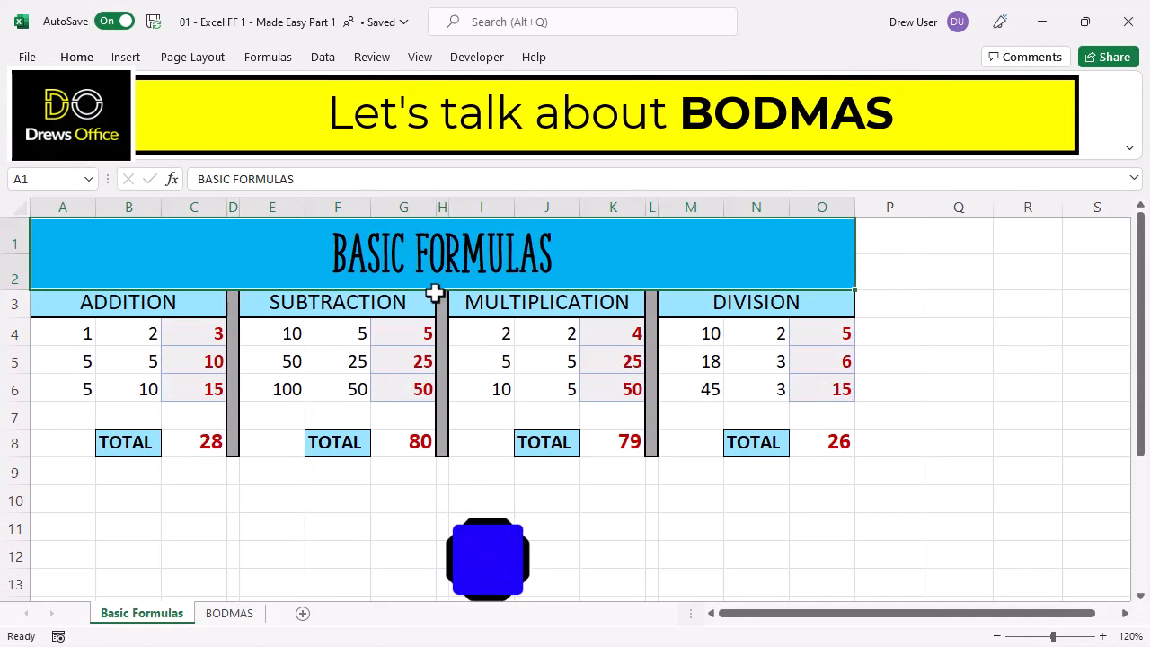
Open the BODMAS sheet and enter the formula =E4+F4*G4 in cell H4 for the first row of ADD FIRST TWO THEN MULTIPLY
{"action": "left_click", "coordinate": [254, 618]}
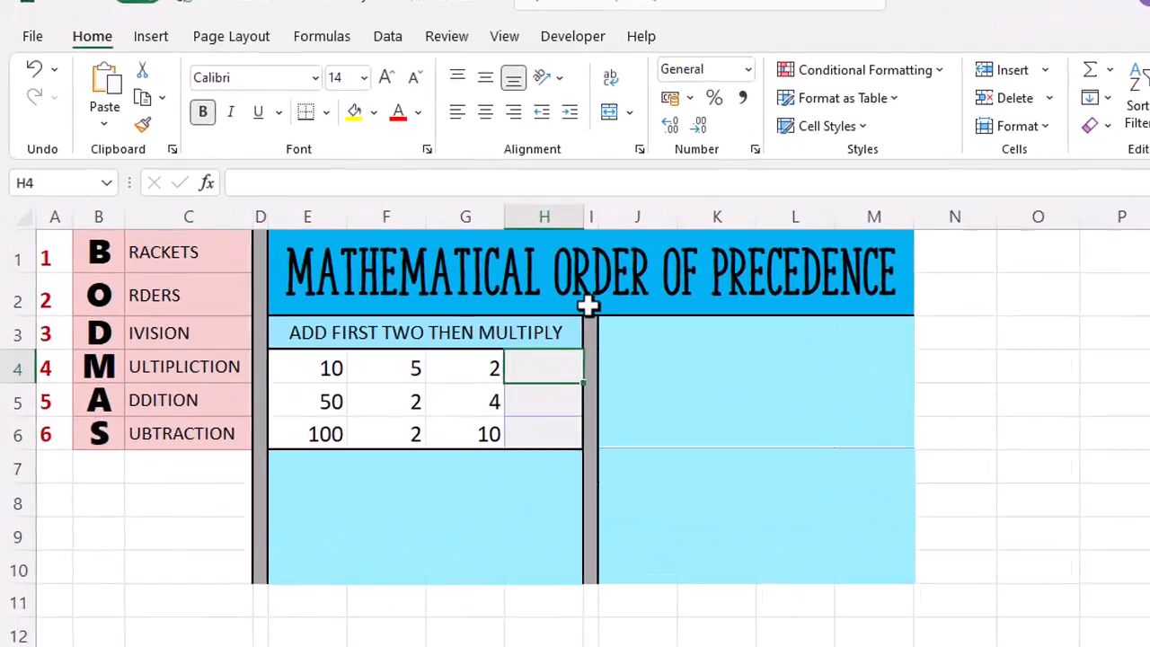
{"action": "left_click", "coordinate": [490, 281]}
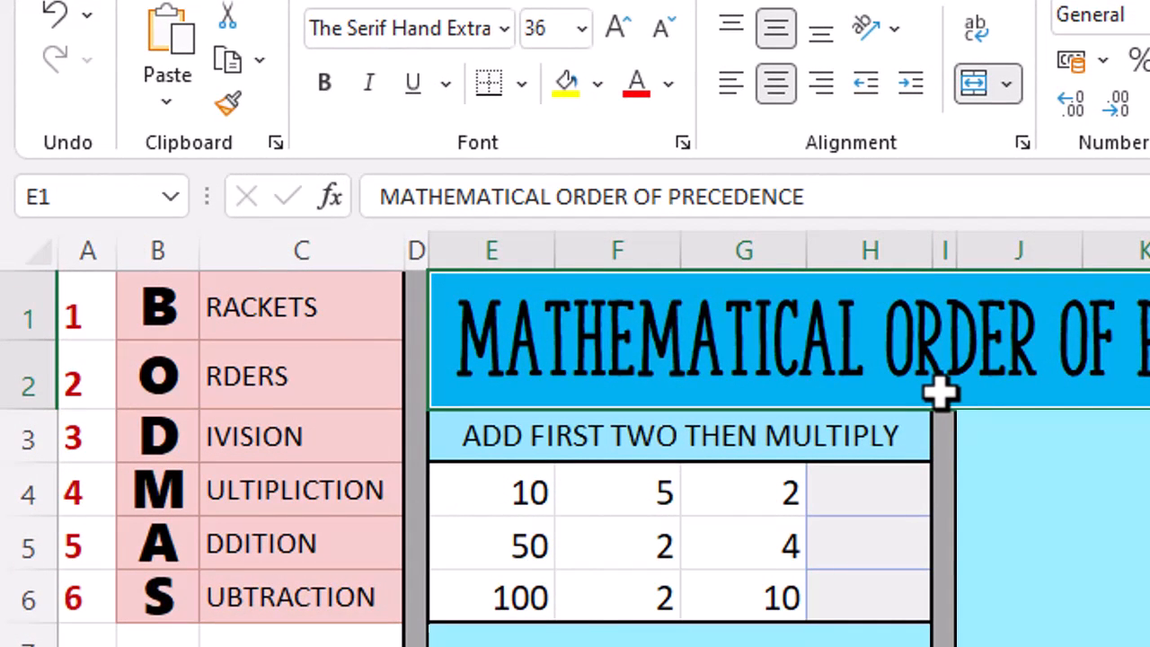
{"action": "left_click", "coordinate": [876, 495]}
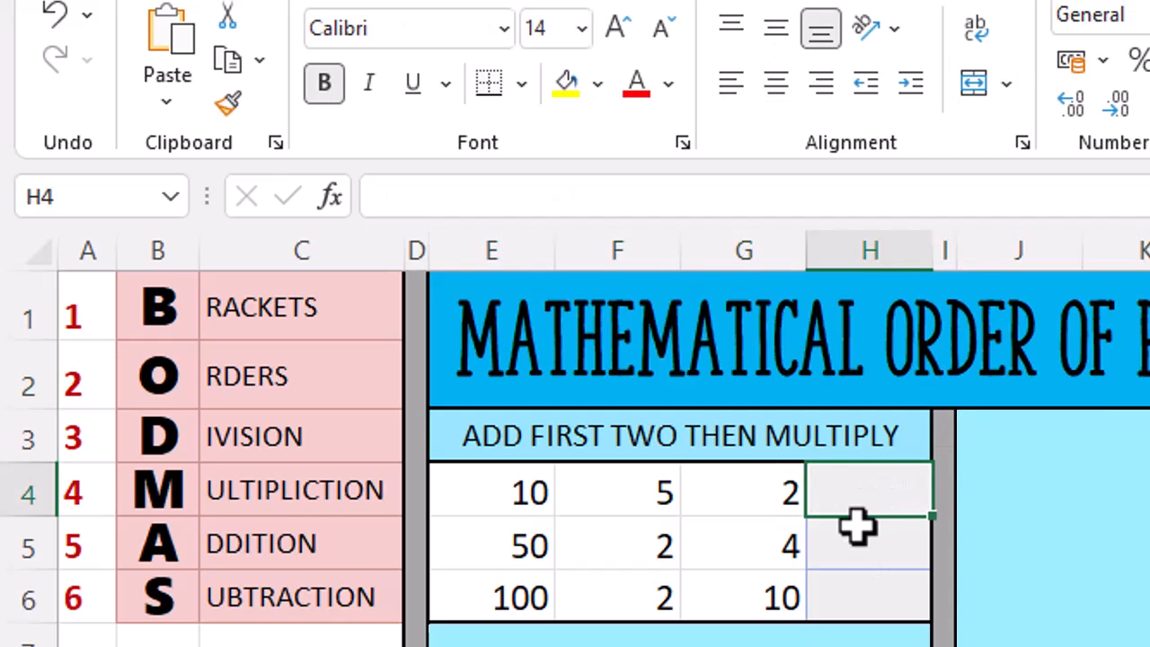
{"action": "type", "text": "="}
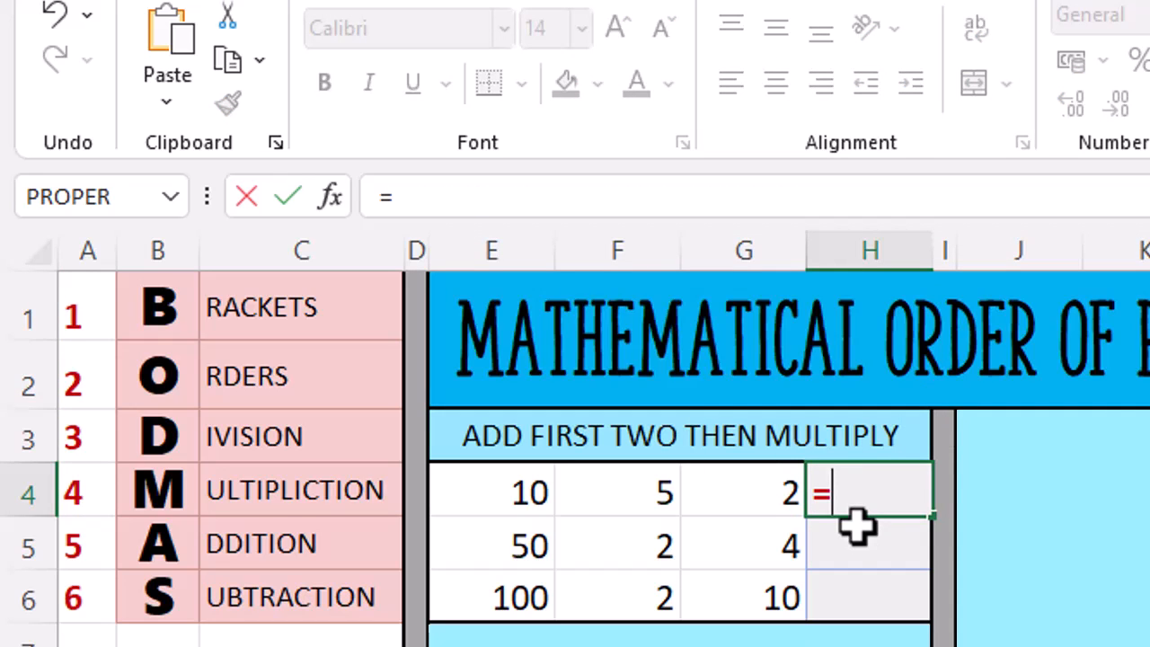
{"action": "left_click", "coordinate": [484, 495]}
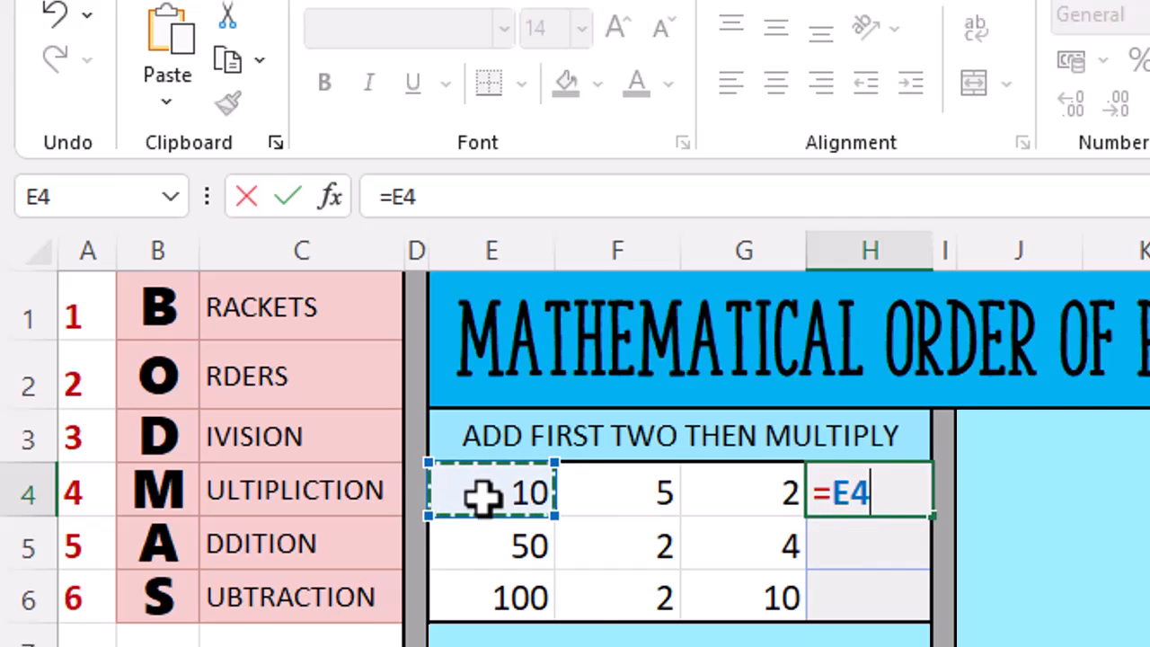
{"action": "type", "text": "+"}
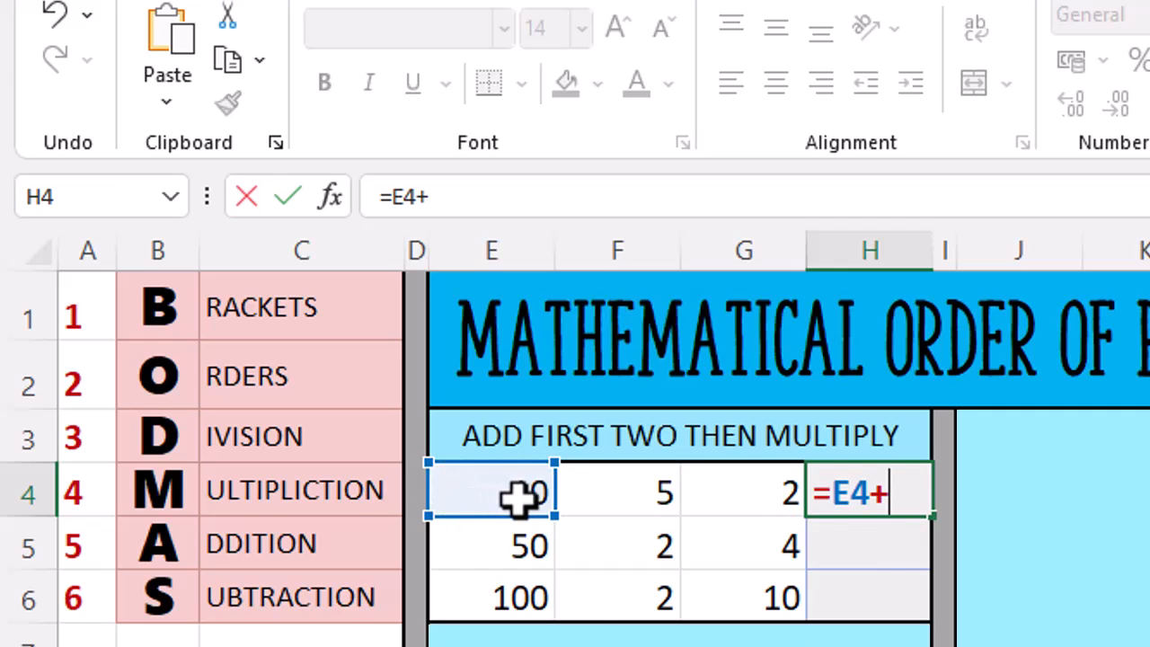
{"action": "left_click", "coordinate": [595, 499]}
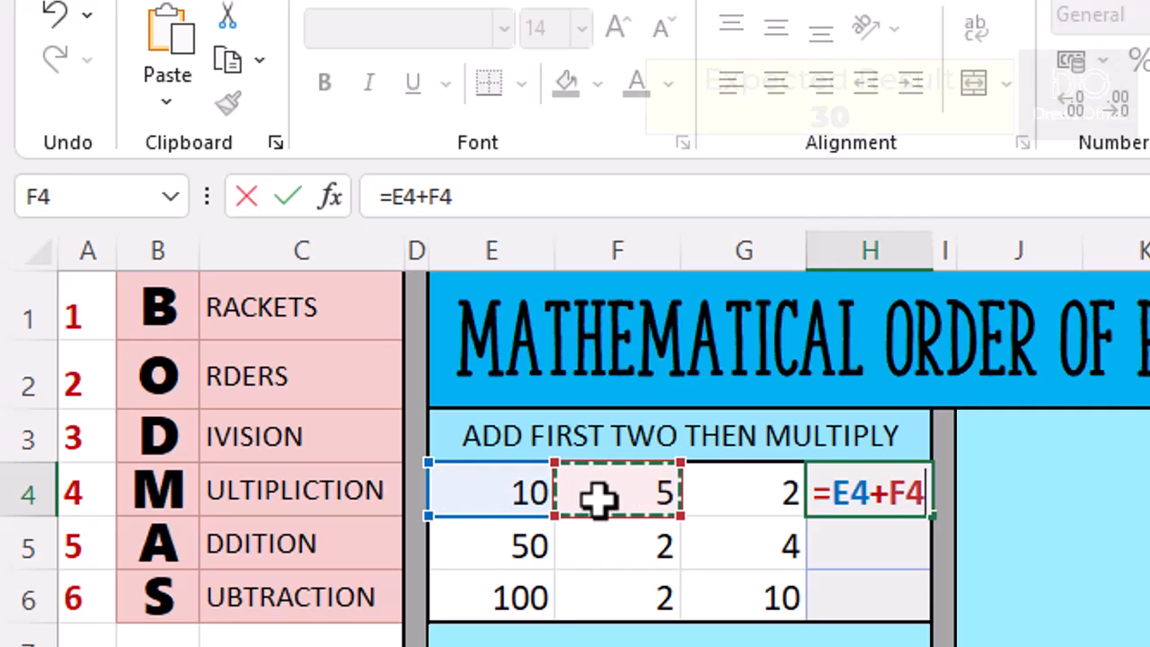
{"action": "type", "text": "*"}
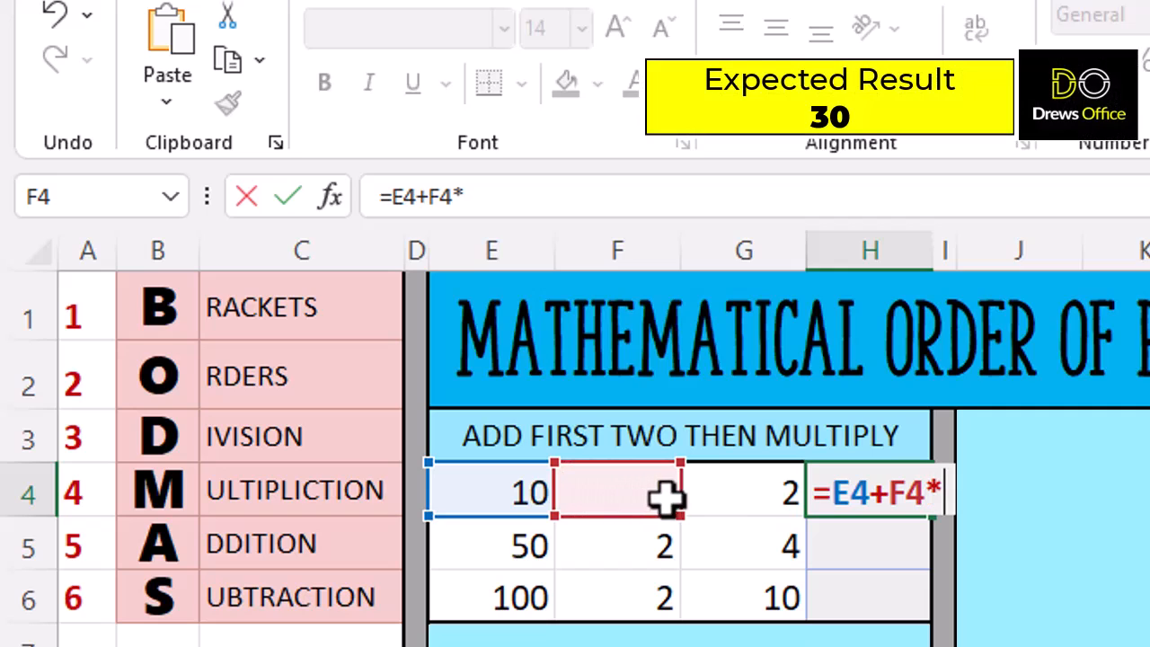
{"action": "left_click", "coordinate": [718, 491]}
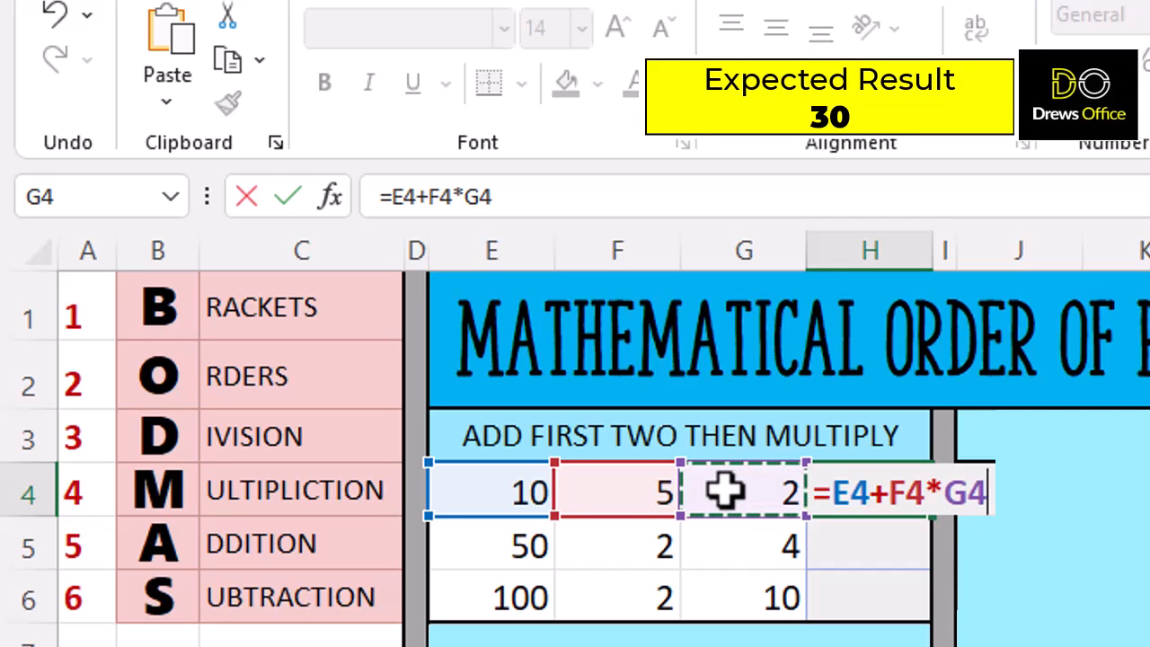
{"action": "key", "text": "Return"}
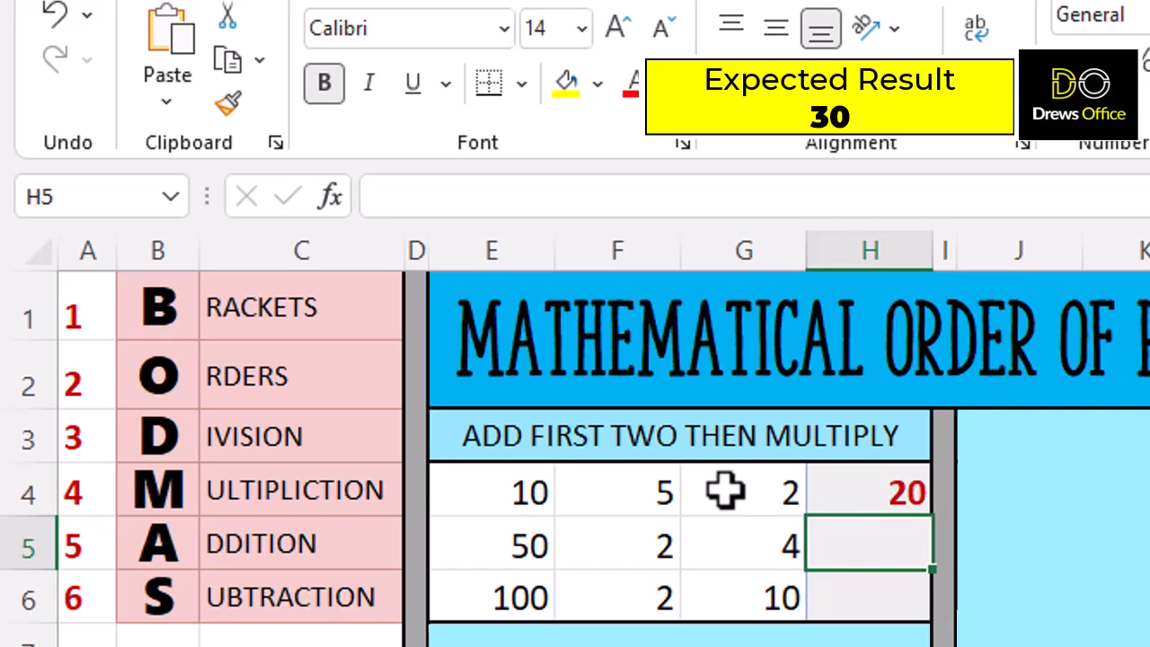
Add brackets around the addition in cell H4 so the formula reads =(E4+F4)*G4
{"action": "left_click", "coordinate": [833, 490]}
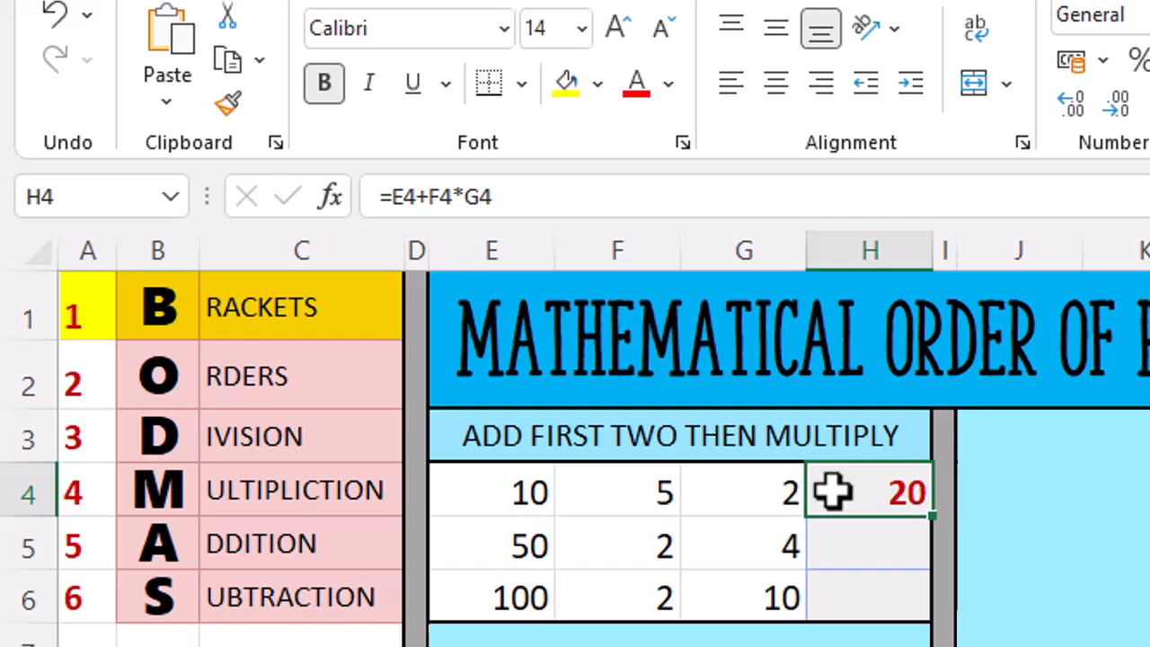
{"action": "left_click", "coordinate": [529, 196]}
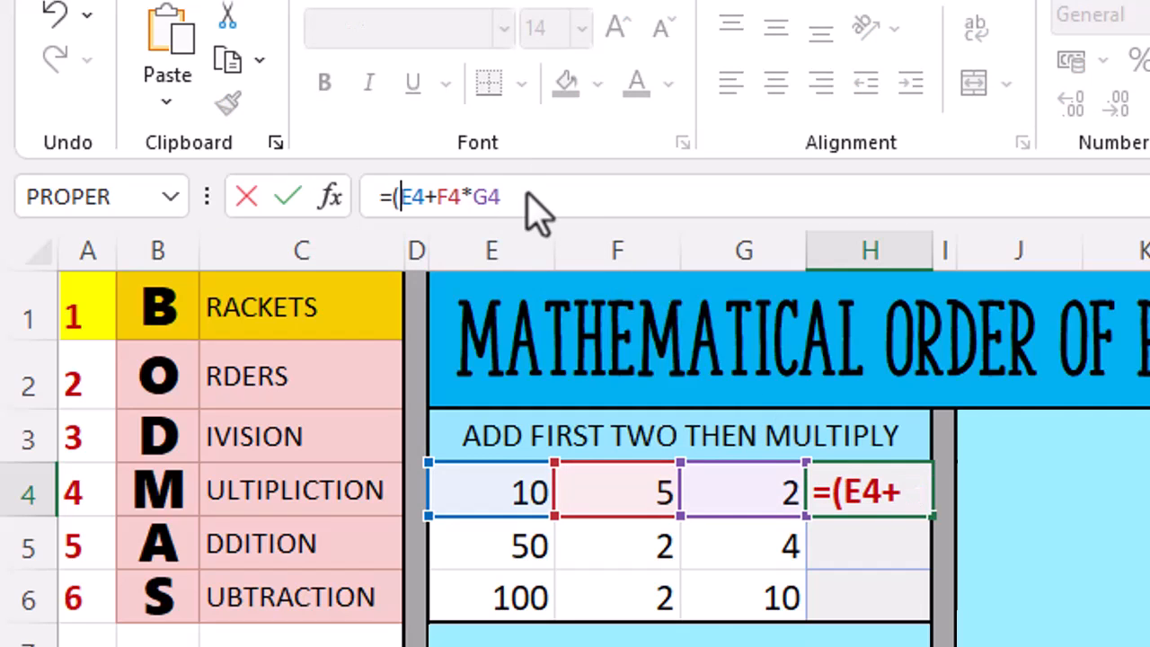
{"action": "type", "text": "("}
{"action": "key", "text": "Right"}
{"action": "key", "text": "Right"}
{"action": "key", "text": "Right"}
{"action": "key", "text": "Right"}
{"action": "key", "text": "Right"}
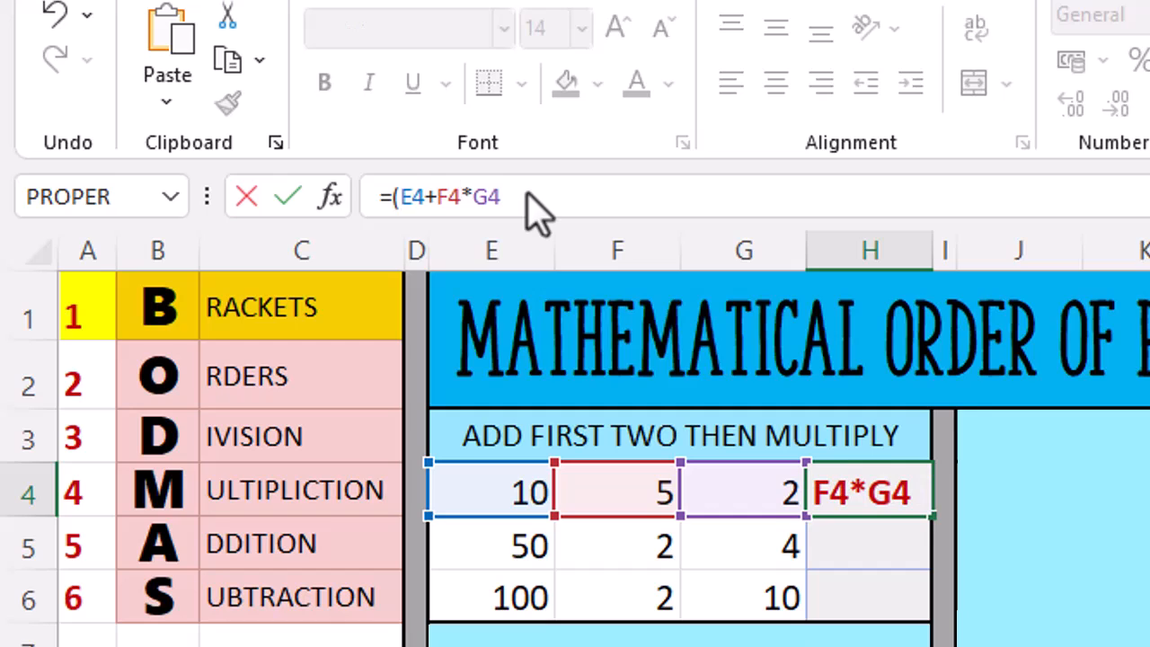
{"action": "type", "text": ")"}
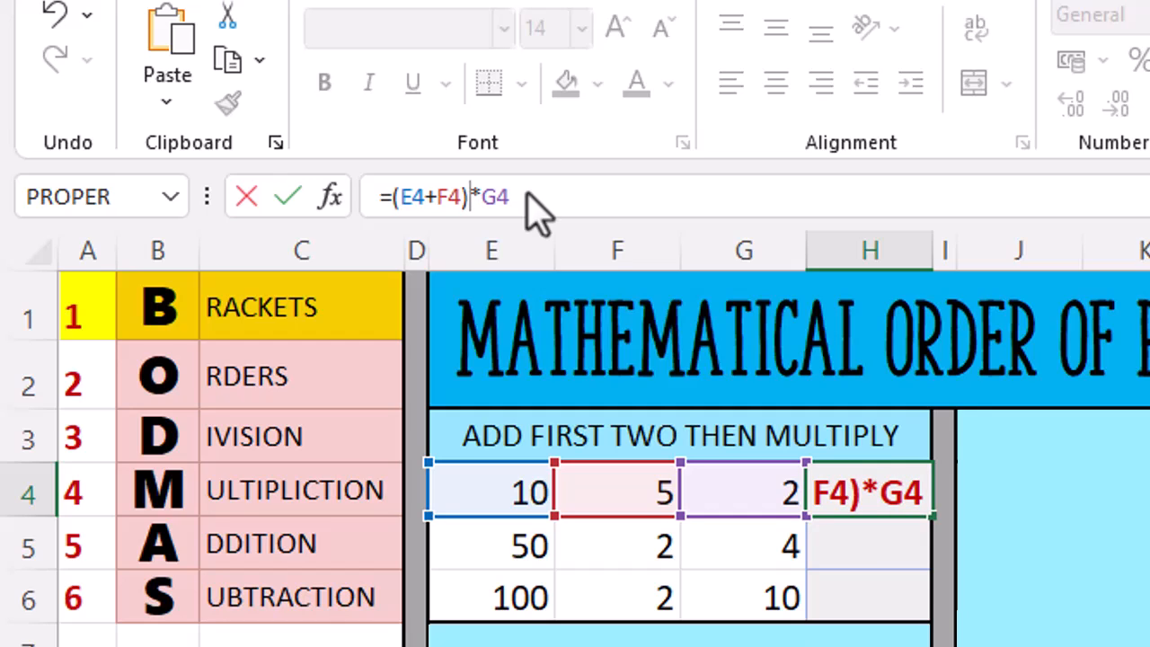
{"action": "key", "text": "Return"}
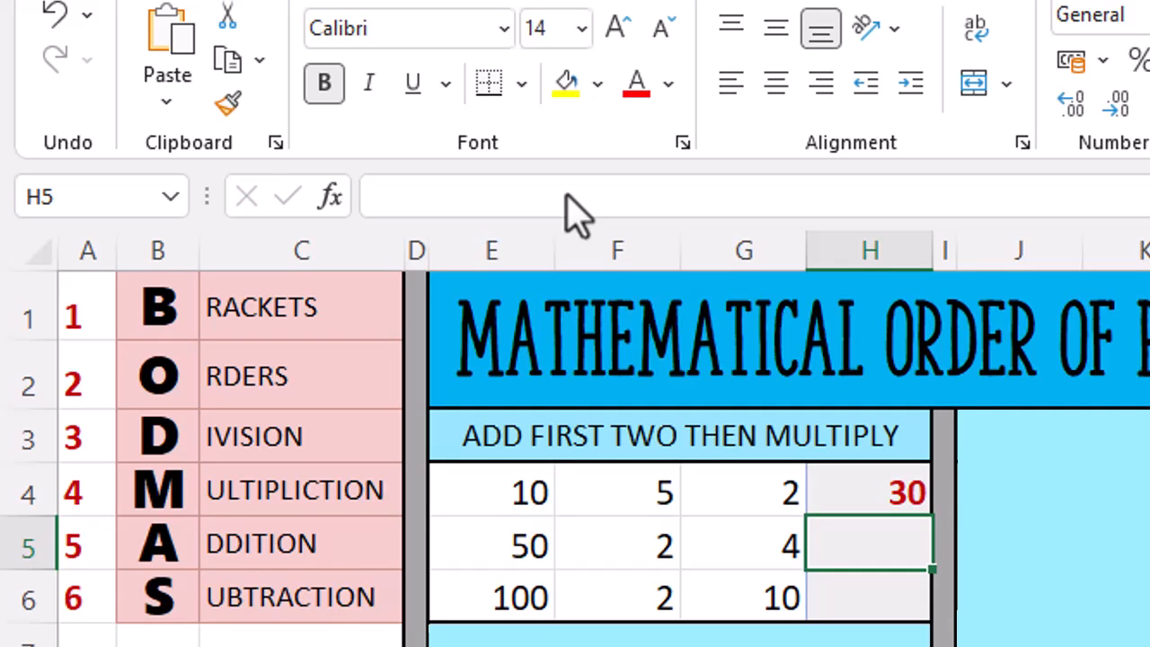
Enter the formula =E5+F5*G5 in cell H5 for the second row of ADD FIRST TWO THEN MULTIPLY
{"action": "type", "text": "="}
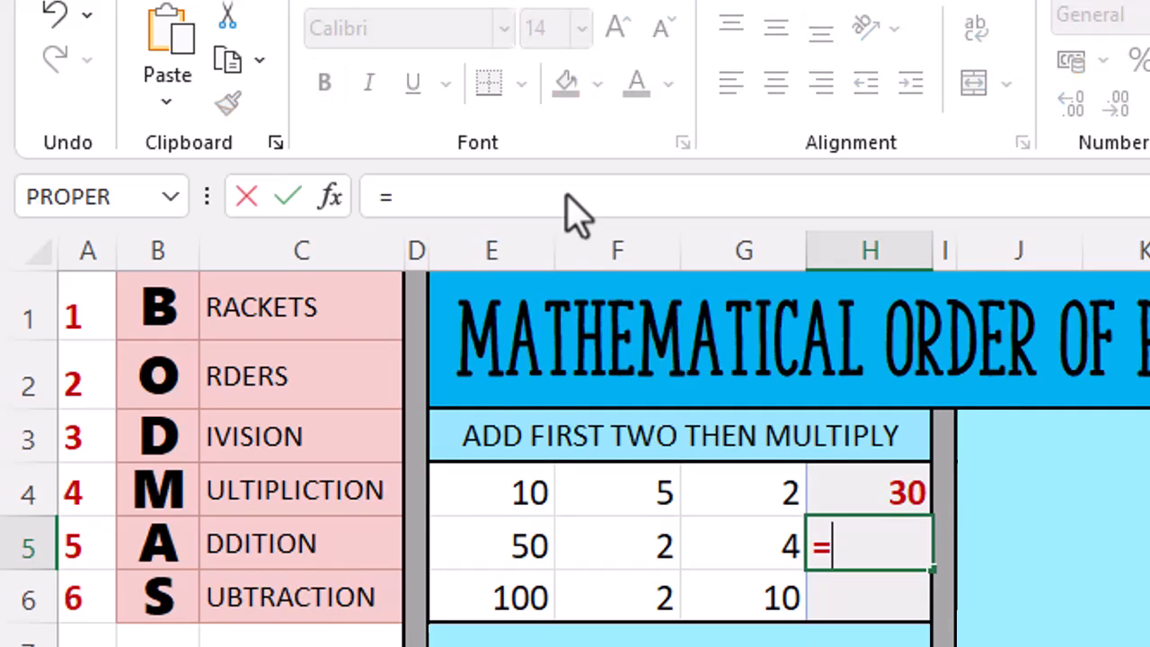
{"action": "left_click", "coordinate": [464, 539]}
{"action": "type", "text": "+"}
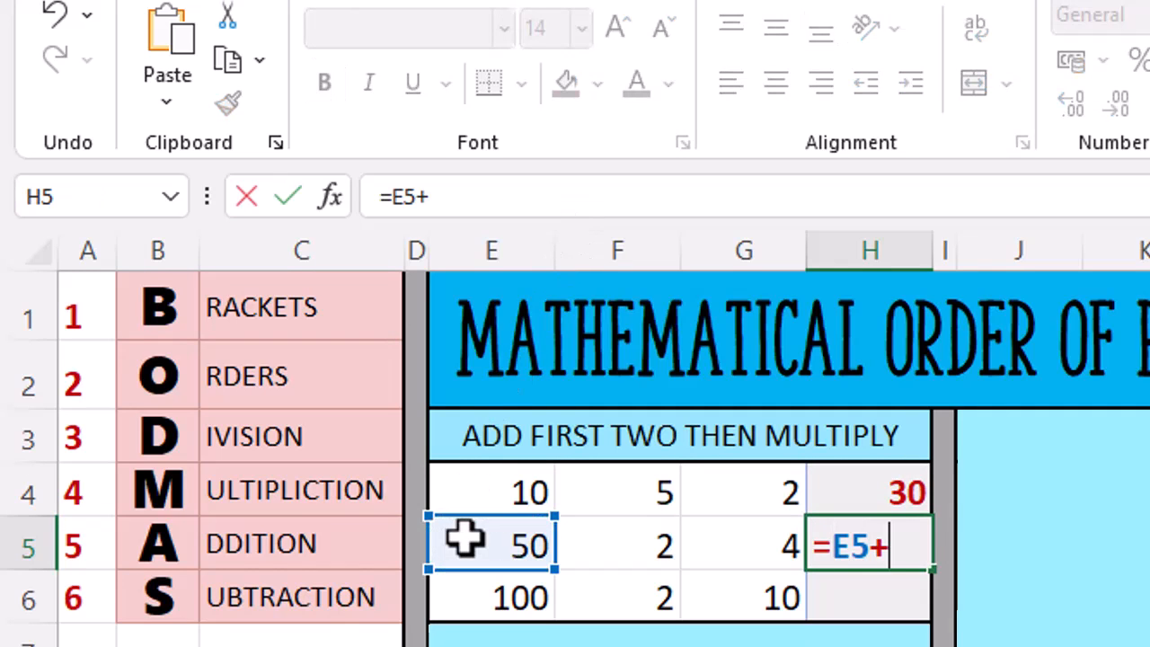
{"action": "left_click", "coordinate": [607, 543]}
{"action": "type", "text": "*"}
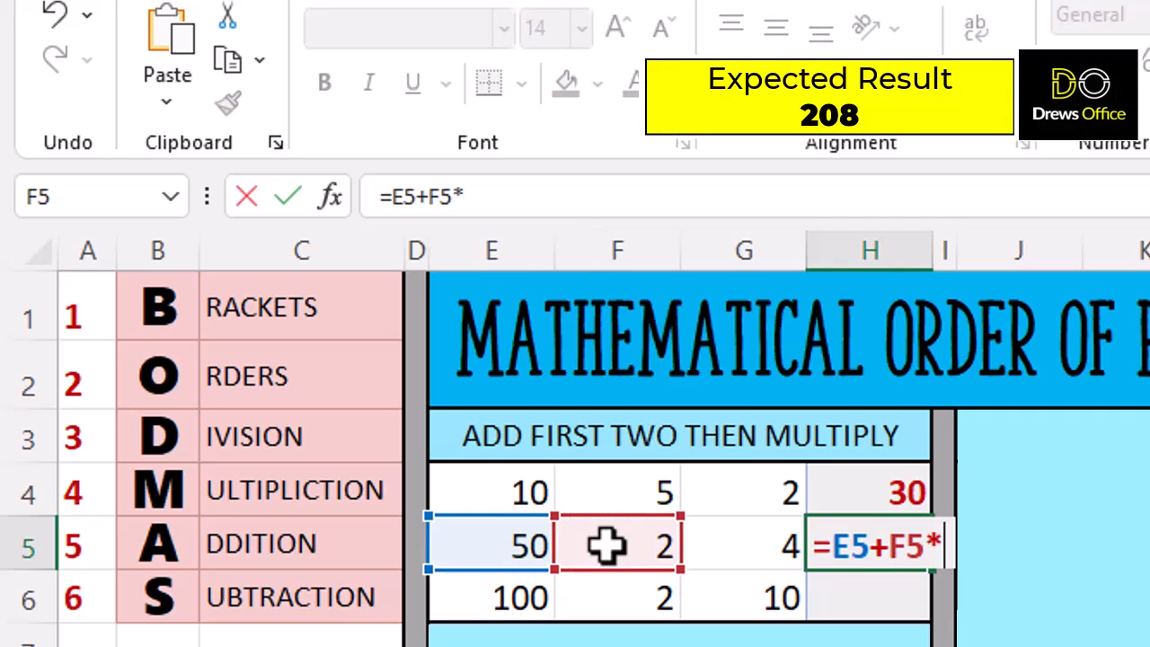
{"action": "left_click", "coordinate": [724, 537]}
{"action": "key", "text": "Return"}
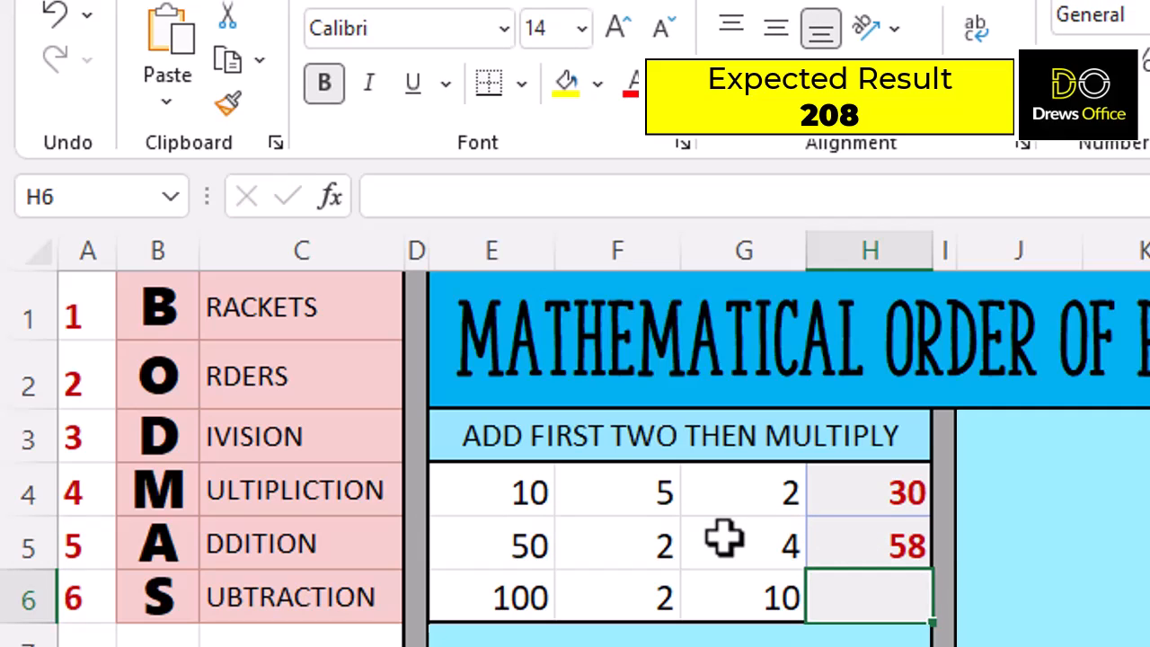
Bracket the addition in the H5 formula so it reads =(E5+F5)*G5
{"action": "left_click", "coordinate": [817, 525]}
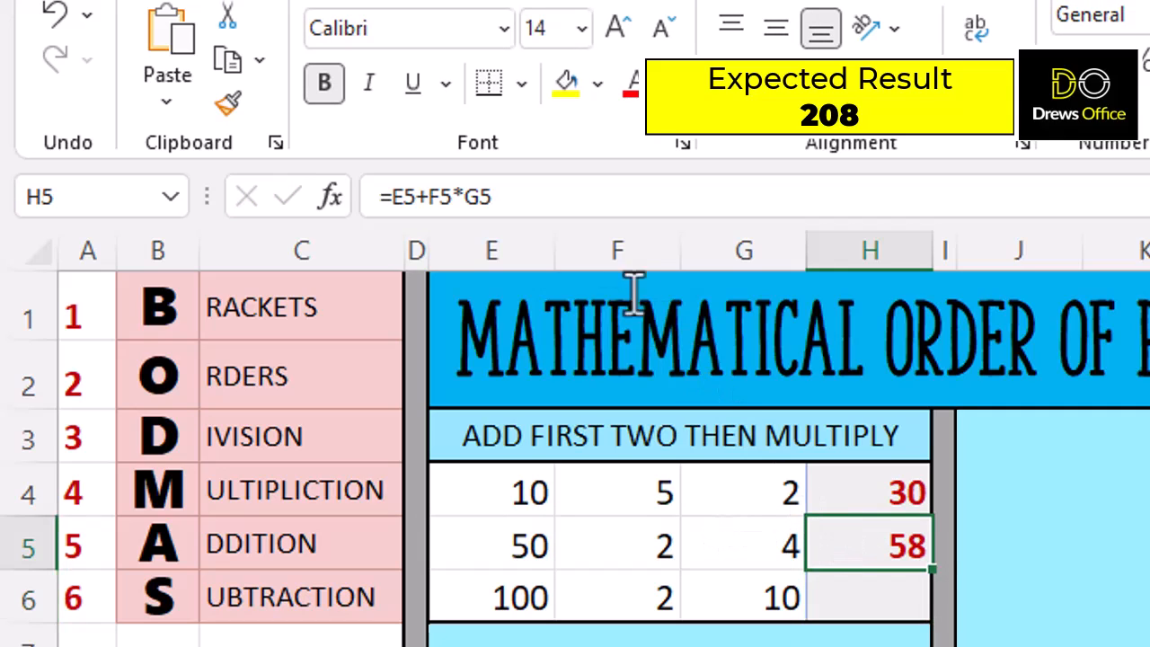
{"action": "left_click", "coordinate": [551, 195]}
{"action": "key", "text": "Home"}
{"action": "key", "text": "Right"}
{"action": "type", "text": "("}
{"action": "key", "text": "Right"}
{"action": "key", "text": "Right"}
{"action": "key", "text": "Right"}
{"action": "key", "text": "Right"}
{"action": "key", "text": "Right"}
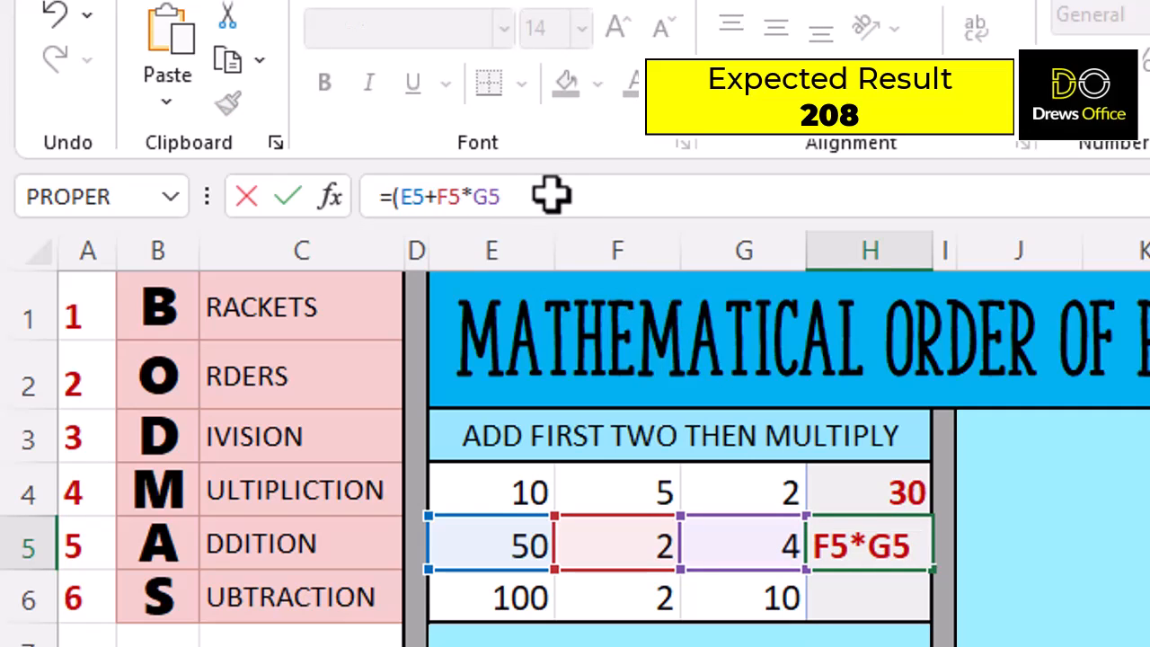
{"action": "type", "text": ")"}
{"action": "key", "text": "Return"}
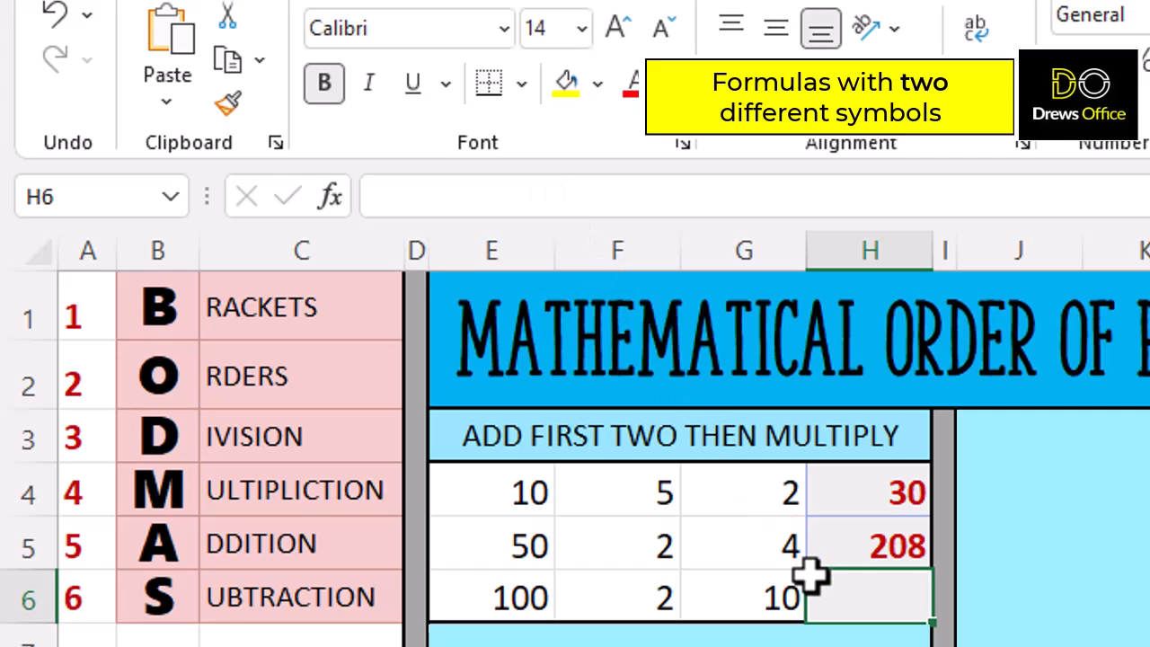
Enter the bracketed formula =(E6+F6)*G6 in cell H6 for the third row of the block
{"action": "type", "text": "="}
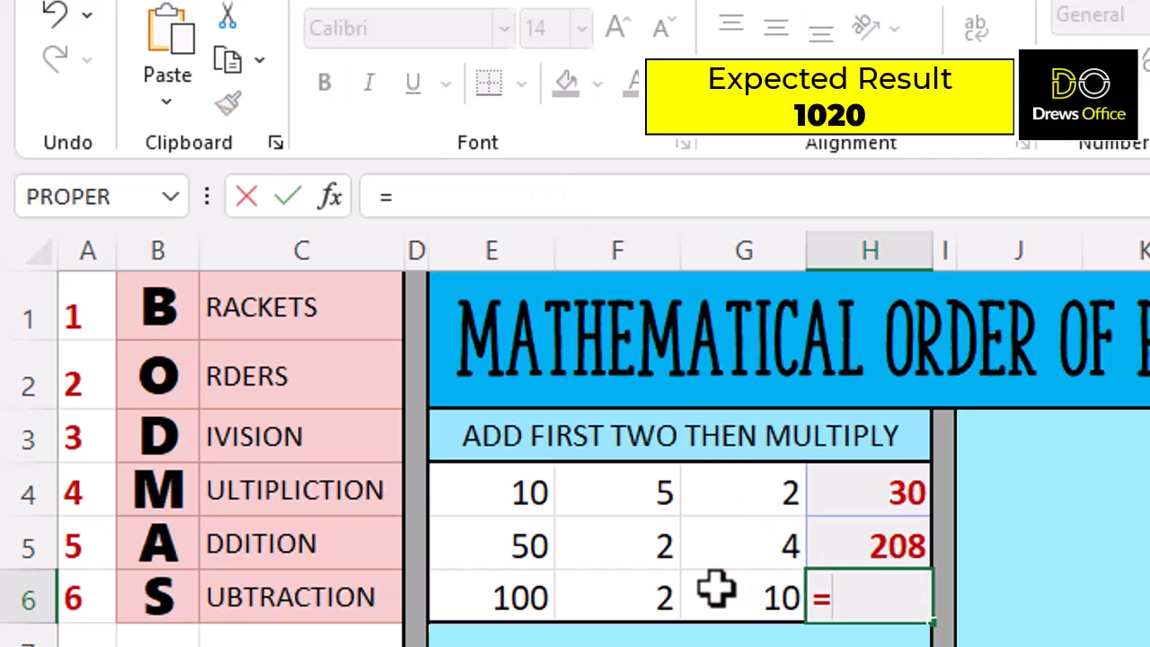
{"action": "type", "text": "("}
{"action": "left_click", "coordinate": [526, 590]}
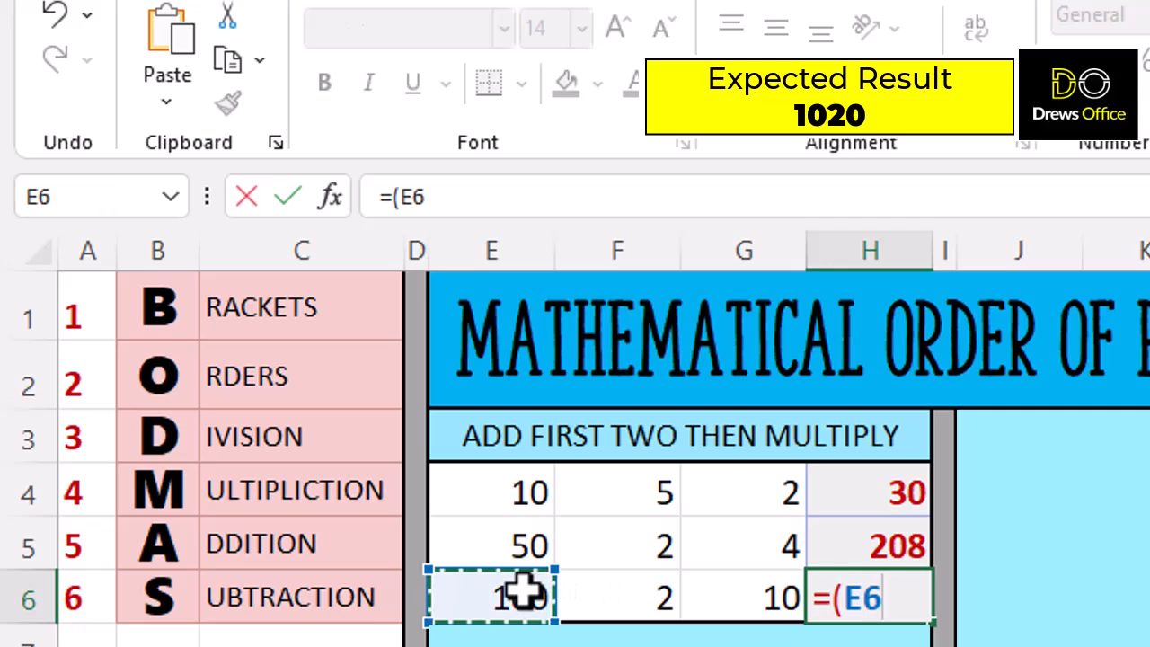
{"action": "type", "text": "+"}
{"action": "left_click", "coordinate": [621, 595]}
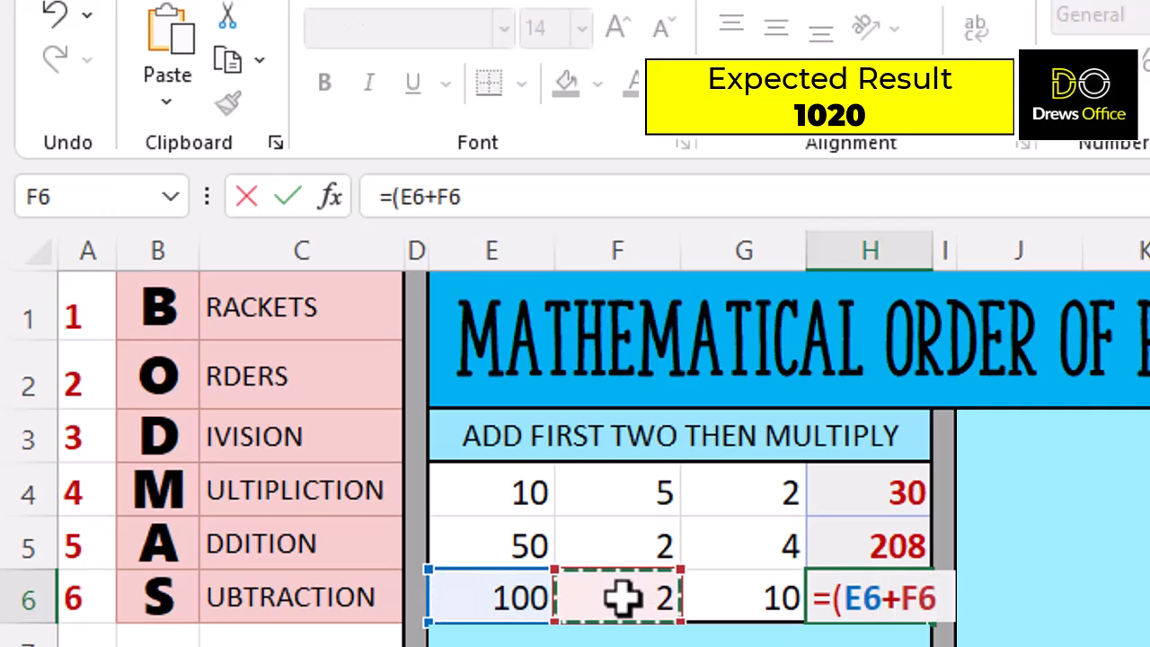
{"action": "type", "text": ")*"}
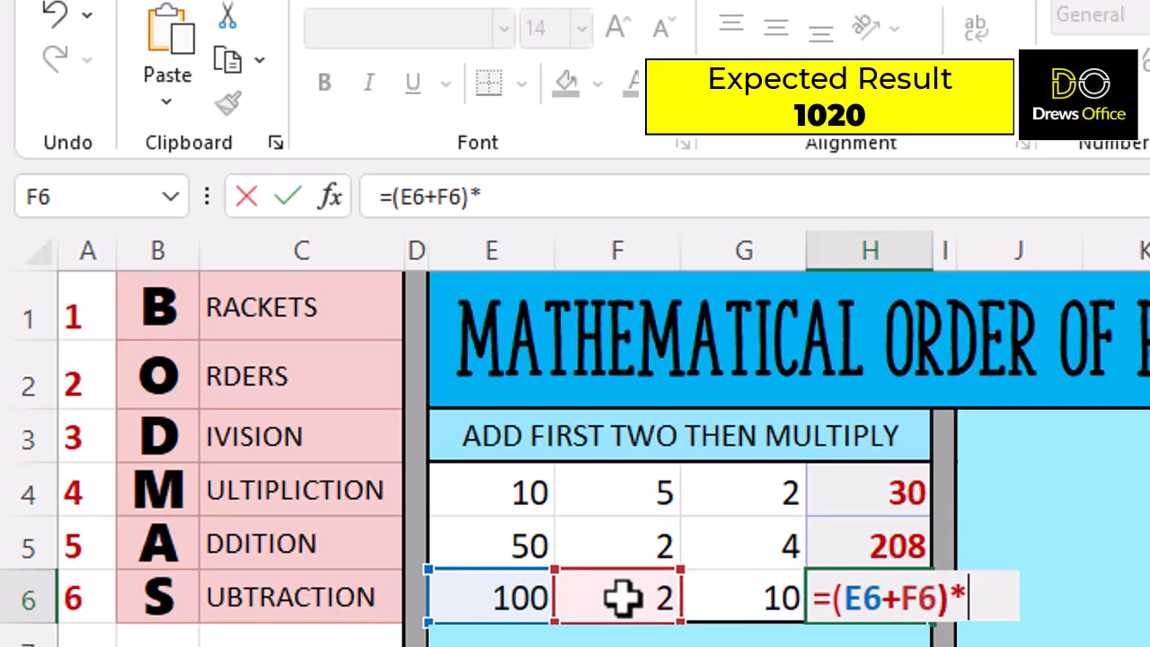
{"action": "left_click", "coordinate": [726, 600]}
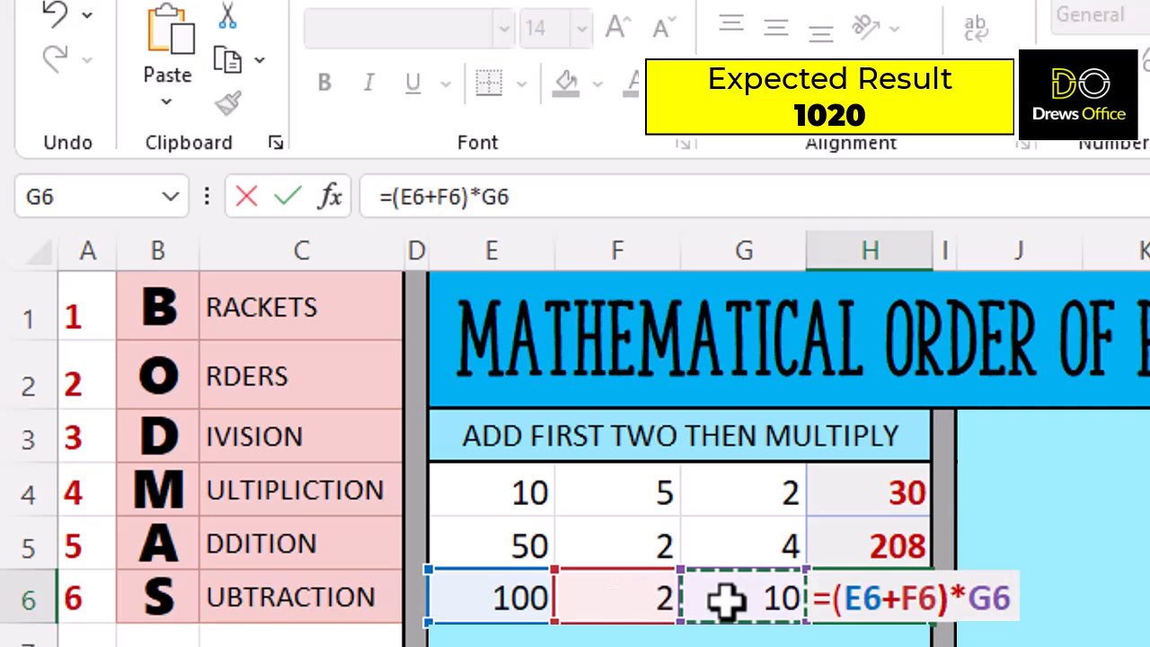
{"action": "key", "text": "Return"}
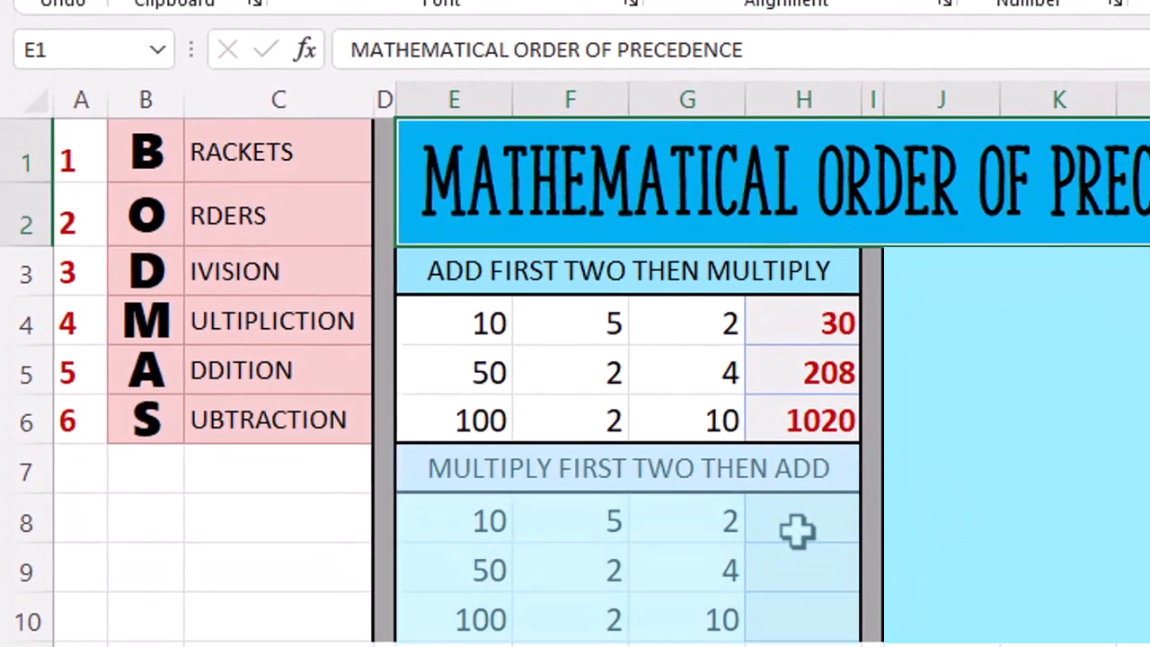
Enter the formula =E8*F8+G8 in cell H8 for the first row of MULTIPLY FIRST TWO THEN ADD
{"action": "left_click", "coordinate": [796, 530]}
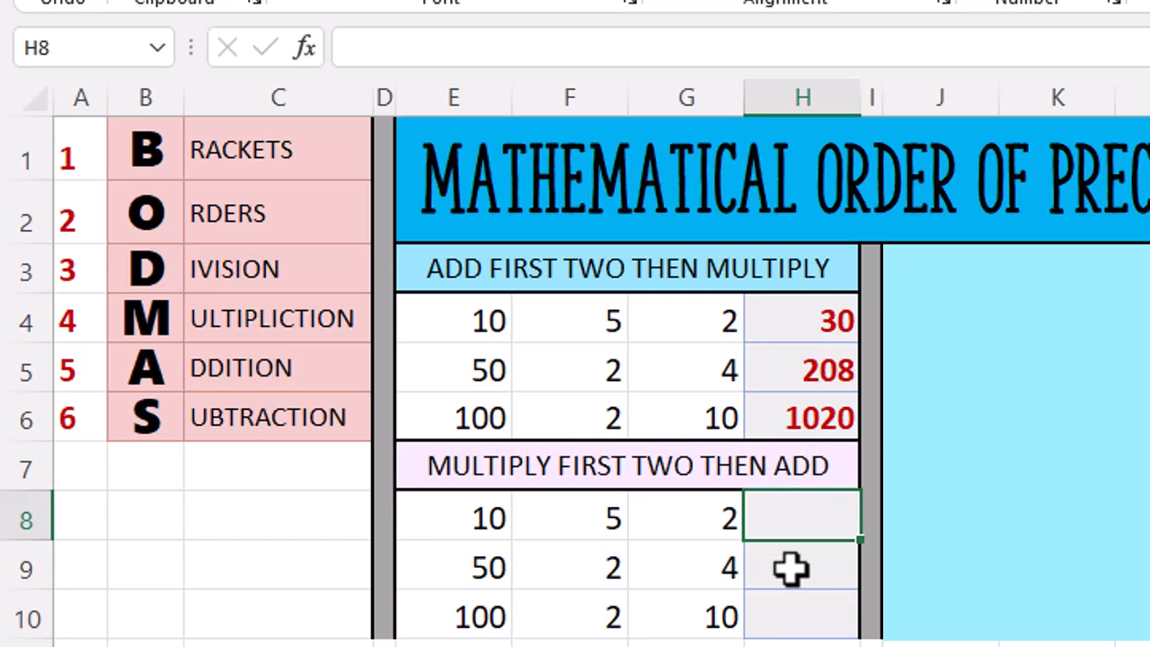
{"action": "type", "text": "="}
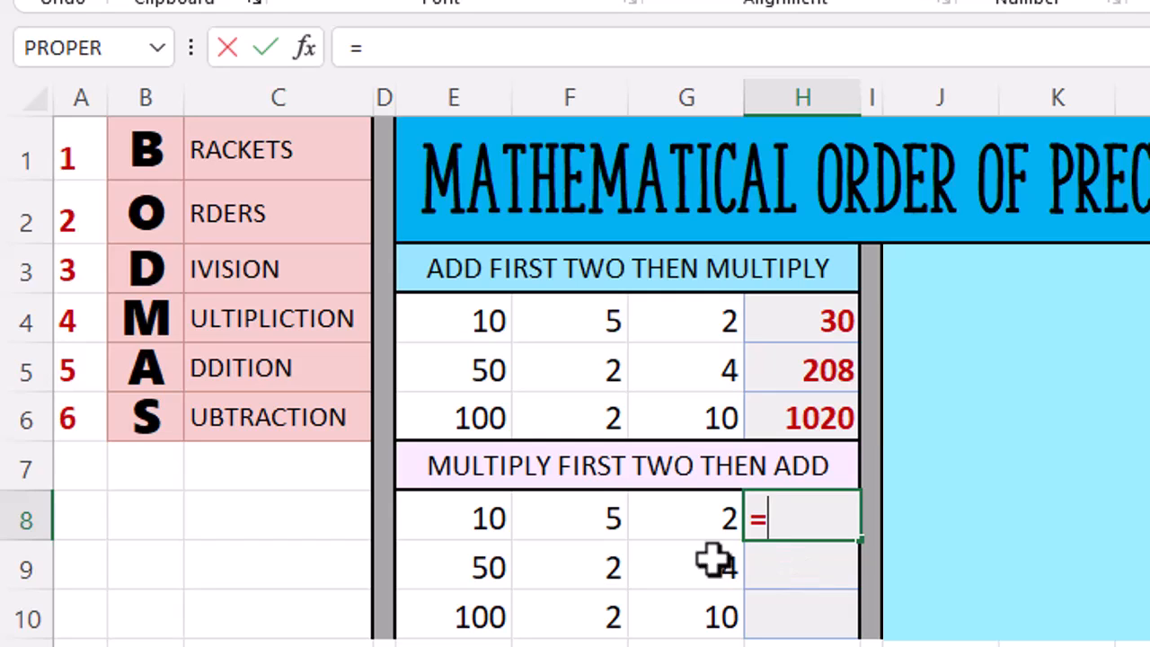
{"action": "left_click", "coordinate": [463, 520]}
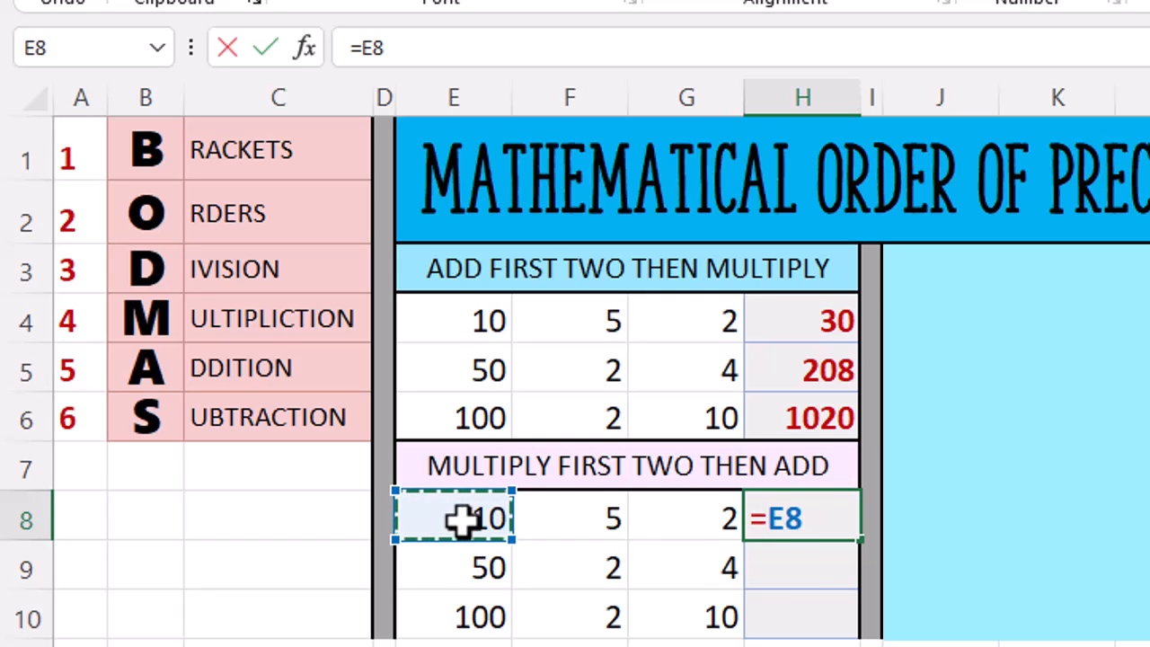
{"action": "type", "text": "*"}
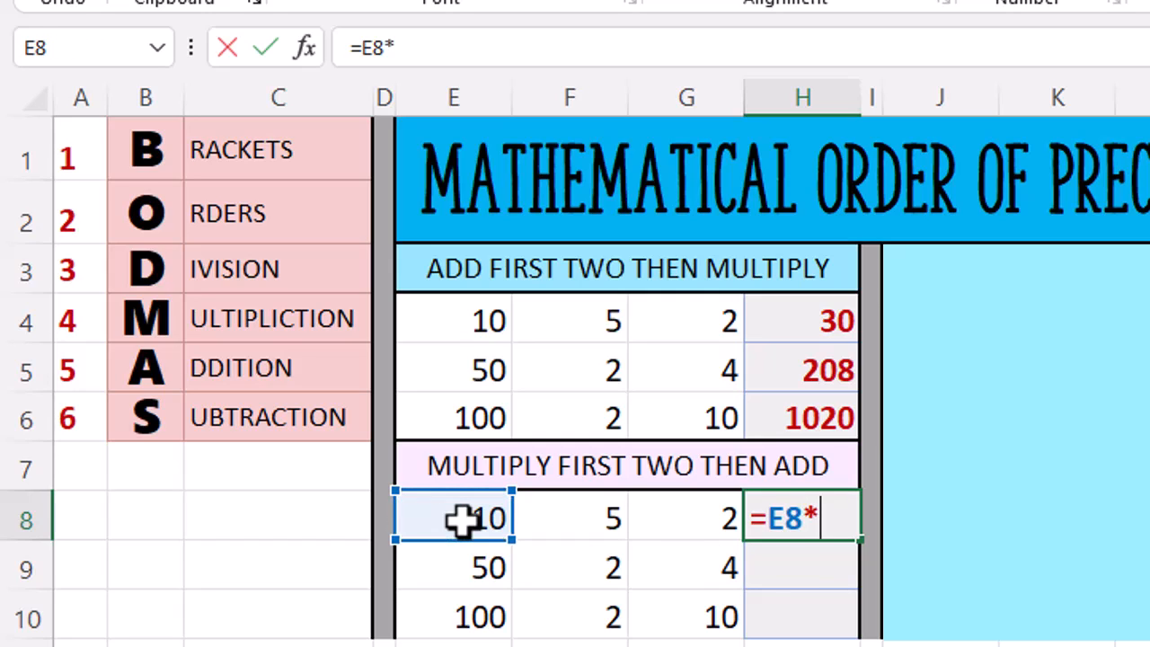
{"action": "left_click", "coordinate": [545, 515]}
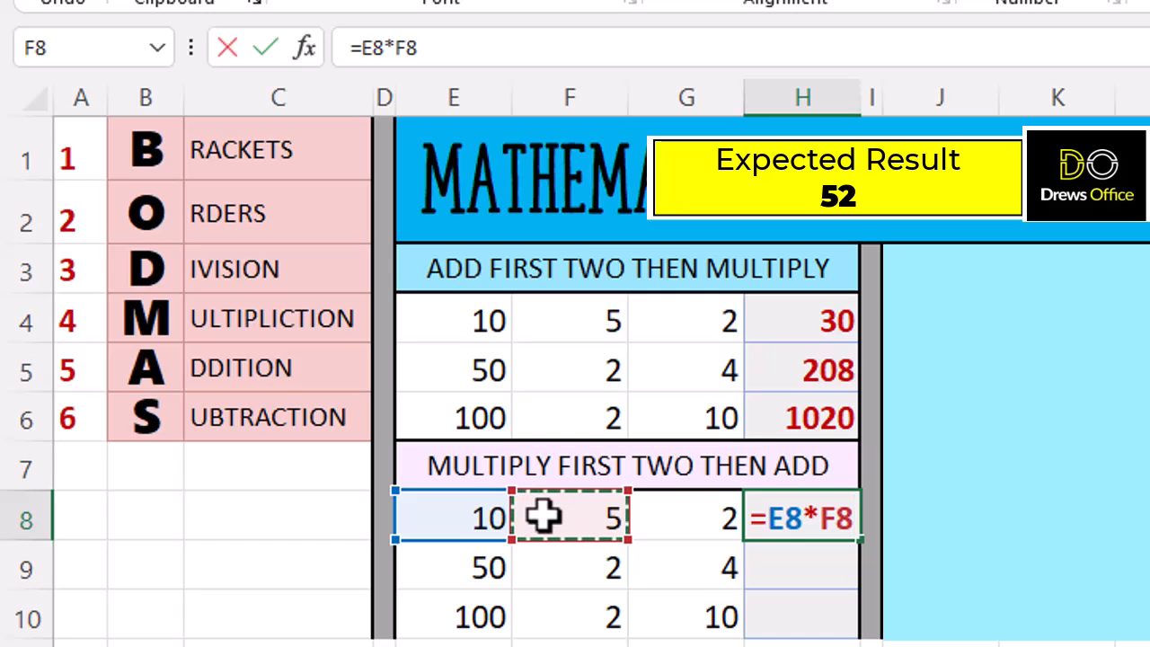
{"action": "type", "text": "+"}
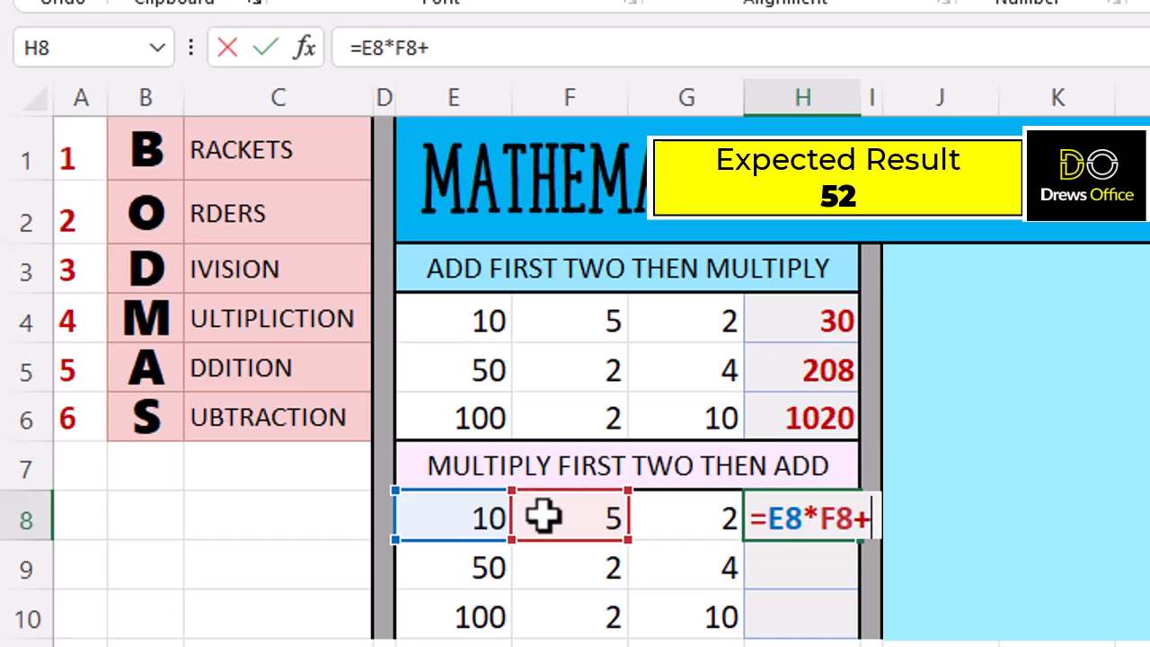
{"action": "left_click", "coordinate": [647, 504]}
{"action": "key", "text": "Return"}
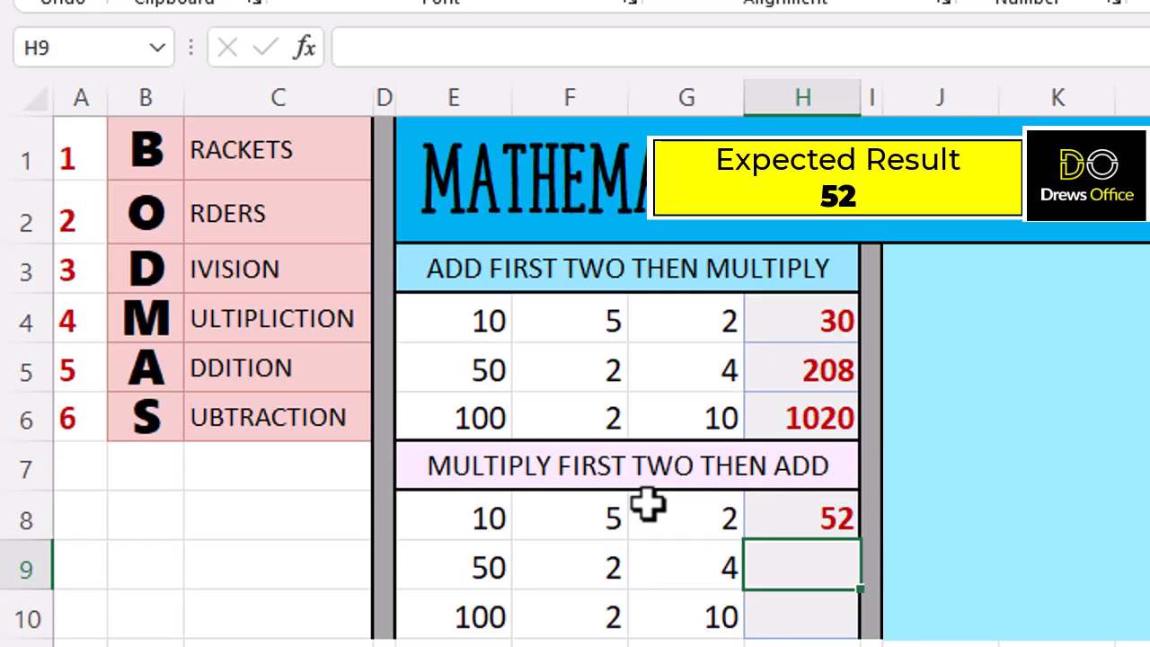
Bracket the multiplication in cell H8 so the formula reads =(E8*F8)+G8, and reselect the cell
{"action": "left_click", "coordinate": [796, 522]}
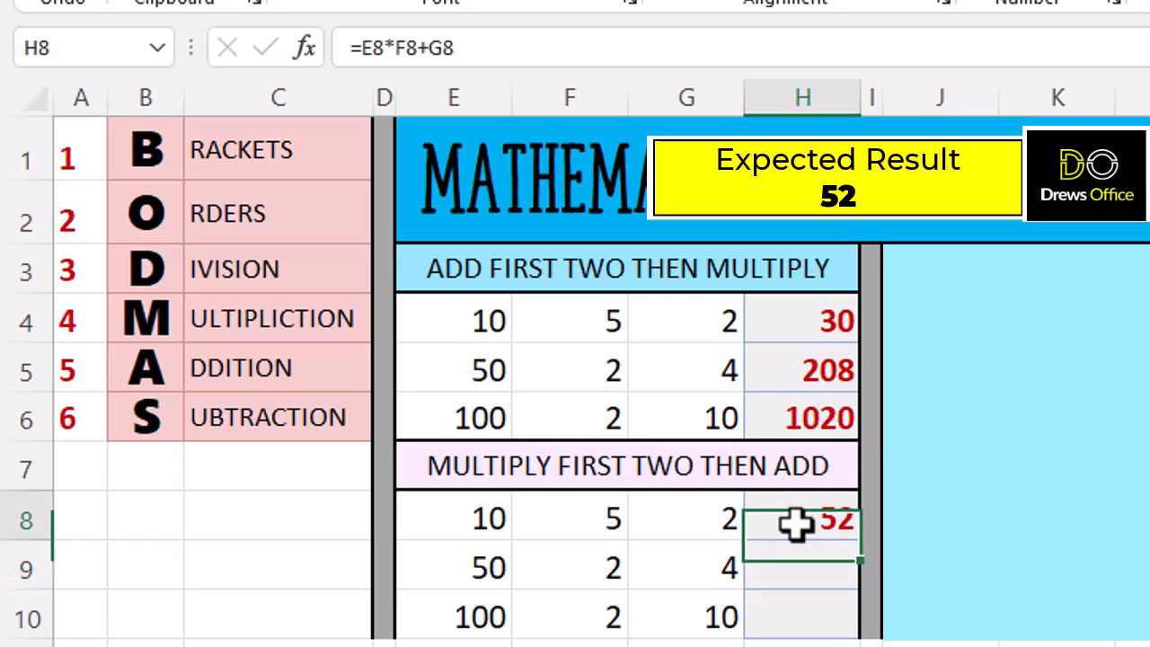
{"action": "left_click", "coordinate": [527, 47]}
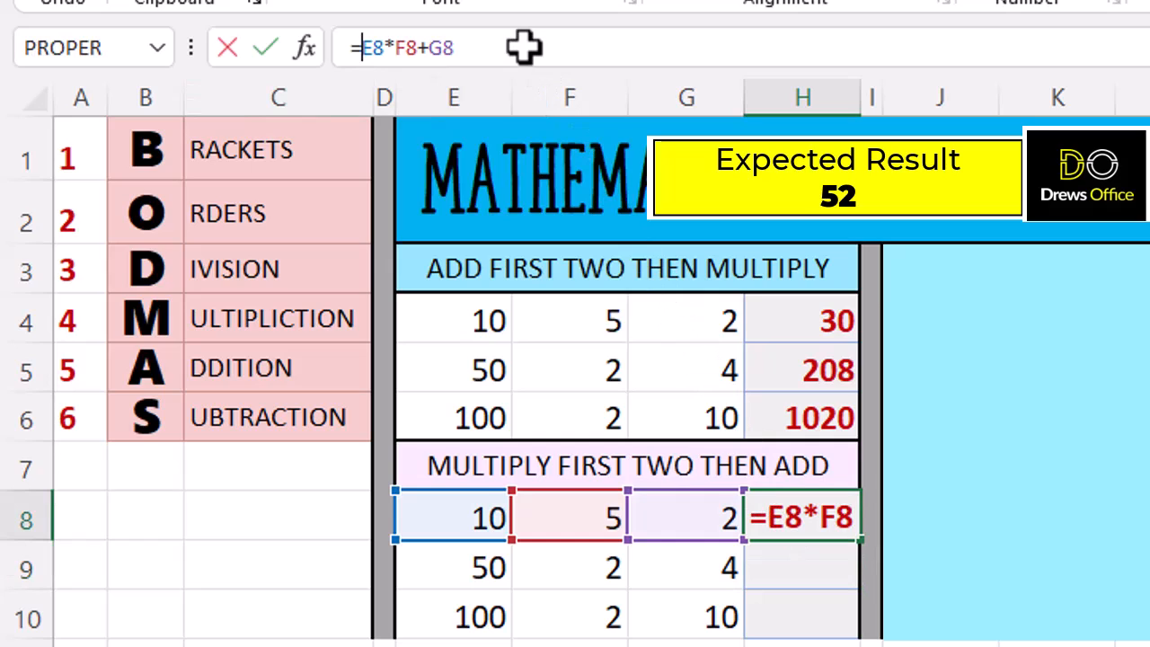
{"action": "type", "text": "("}
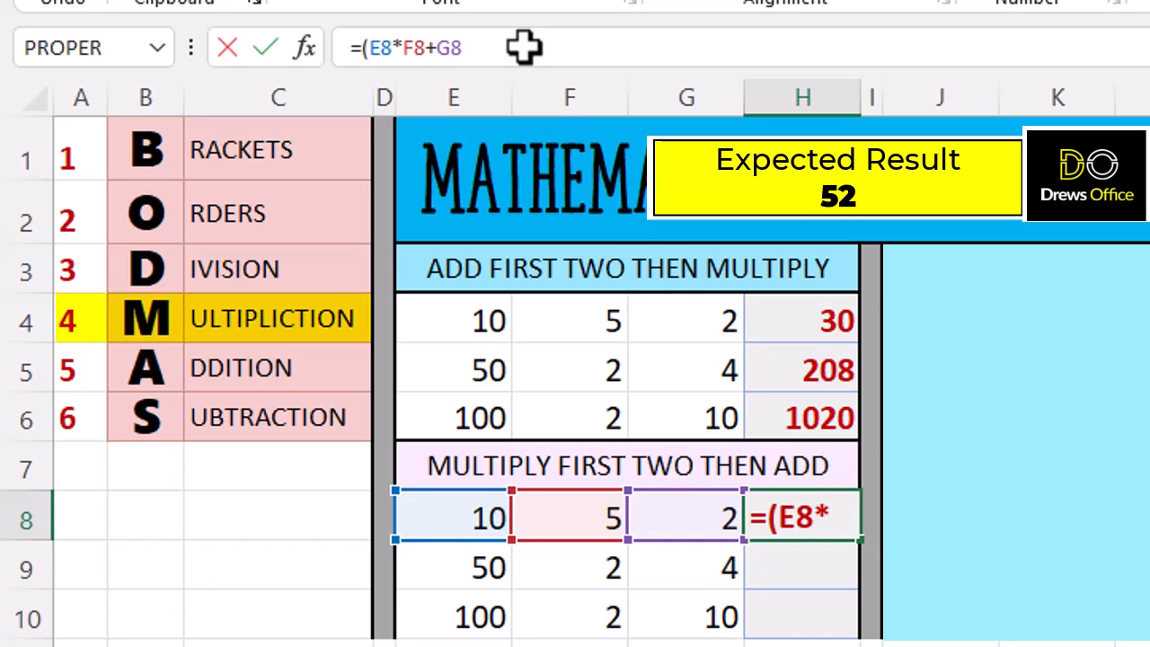
{"action": "key", "text": "Right"}
{"action": "key", "text": "Right"}
{"action": "key", "text": "Right"}
{"action": "key", "text": "Right"}
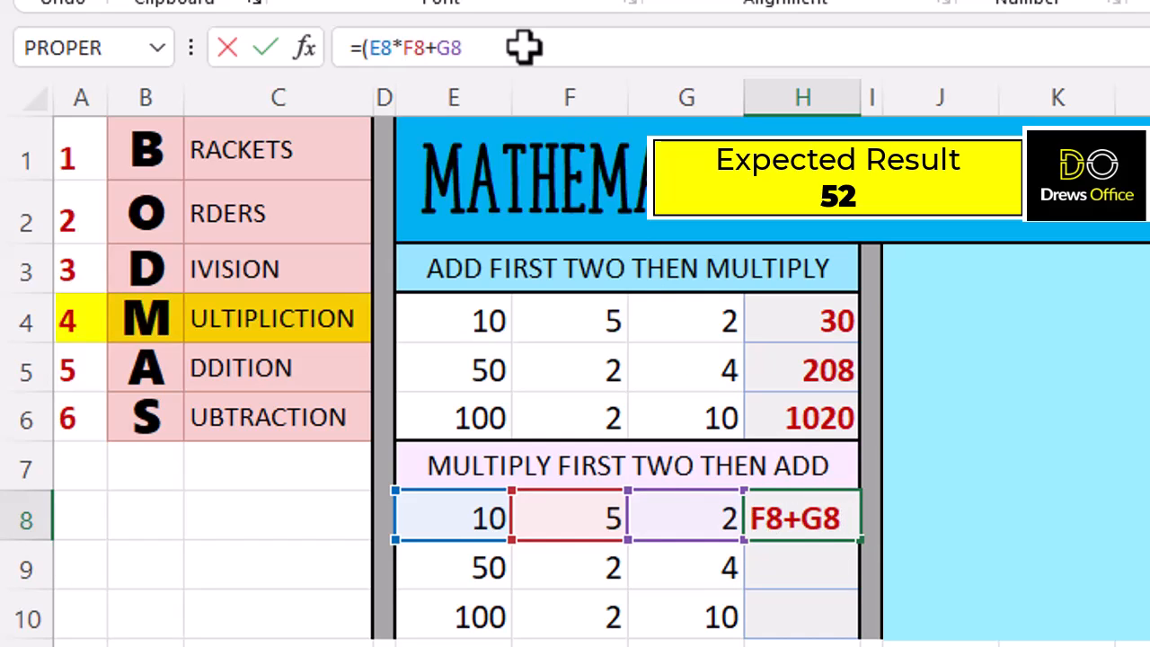
{"action": "type", "text": ")"}
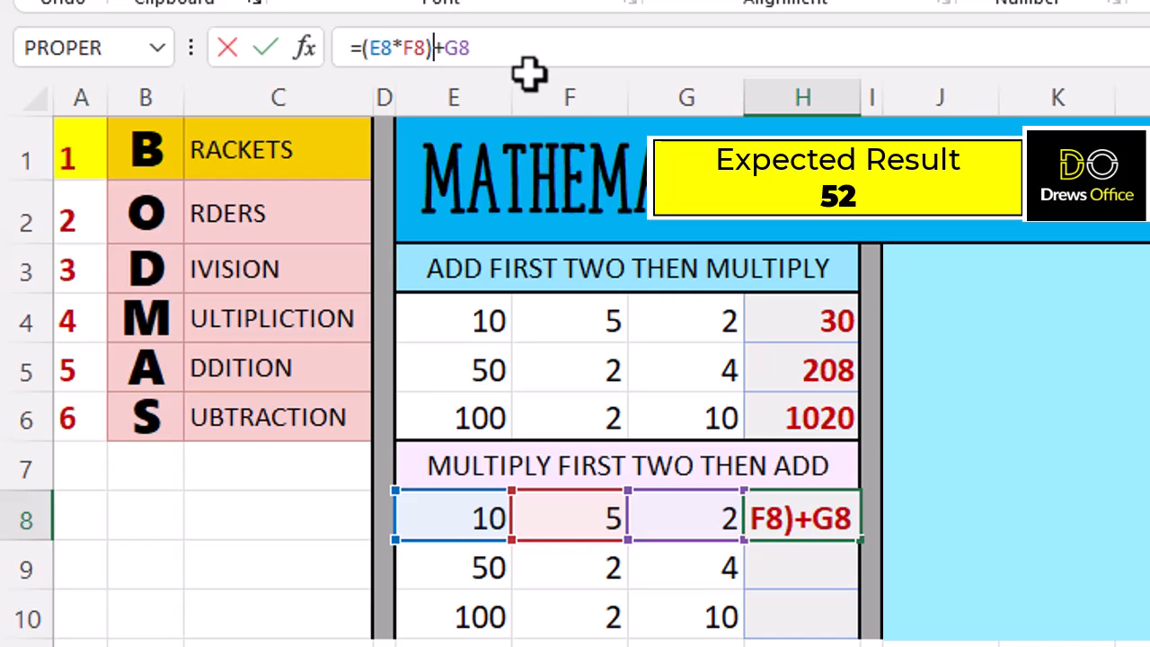
{"action": "key", "text": "Return"}
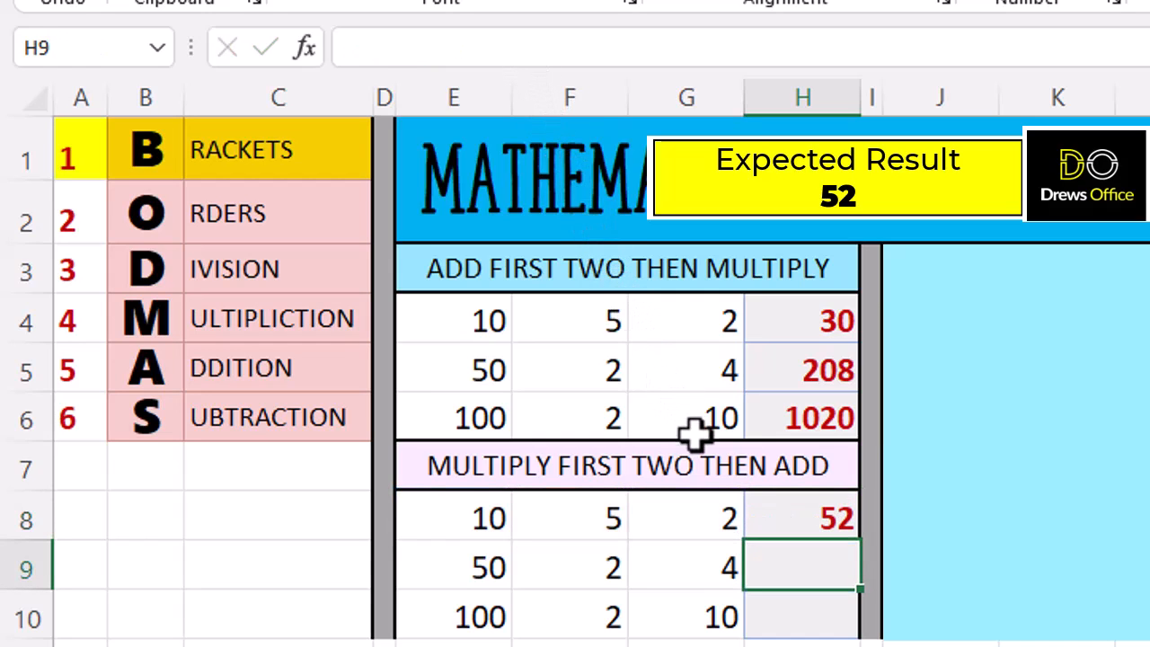
{"action": "left_click", "coordinate": [769, 516]}
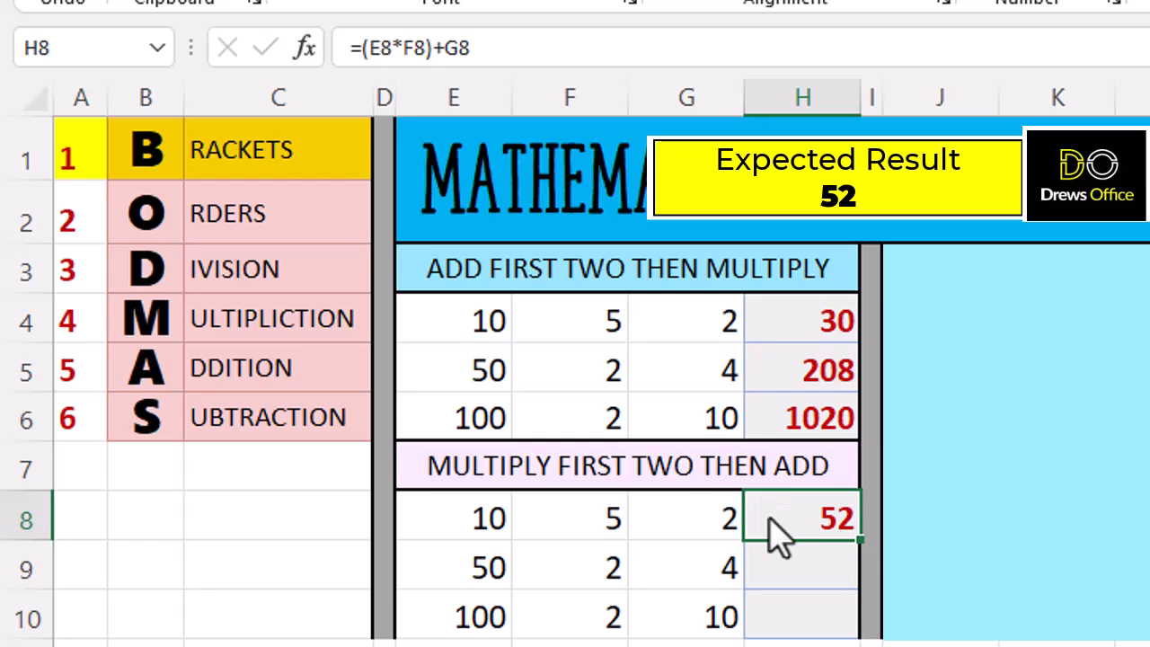
Enter the formula =E9*F9+G9 in cell H9 for the second row of MULTIPLY FIRST TWO THEN ADD
{"action": "left_click", "coordinate": [788, 581]}
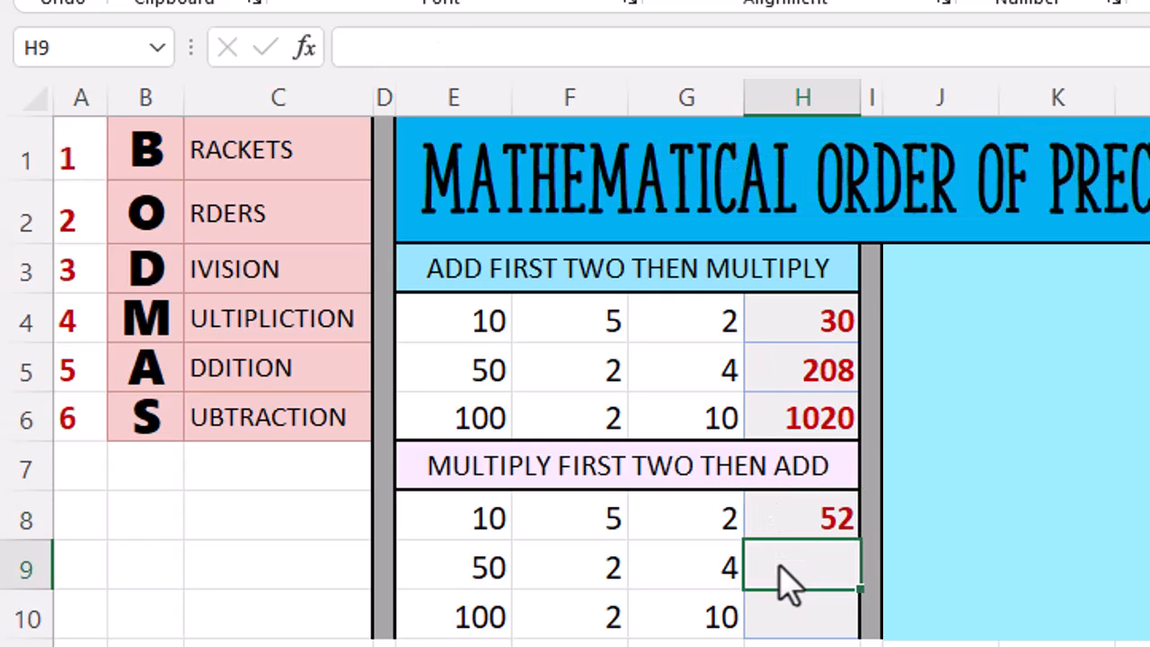
{"action": "type", "text": "="}
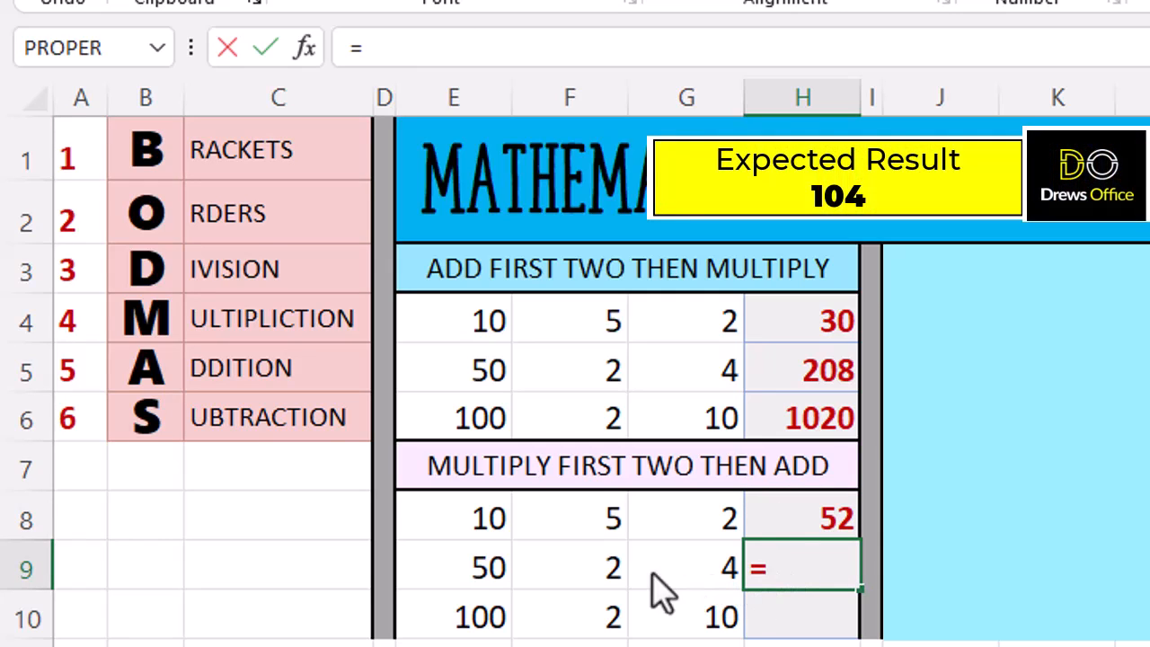
{"action": "left_click", "coordinate": [460, 569]}
{"action": "type", "text": "*"}
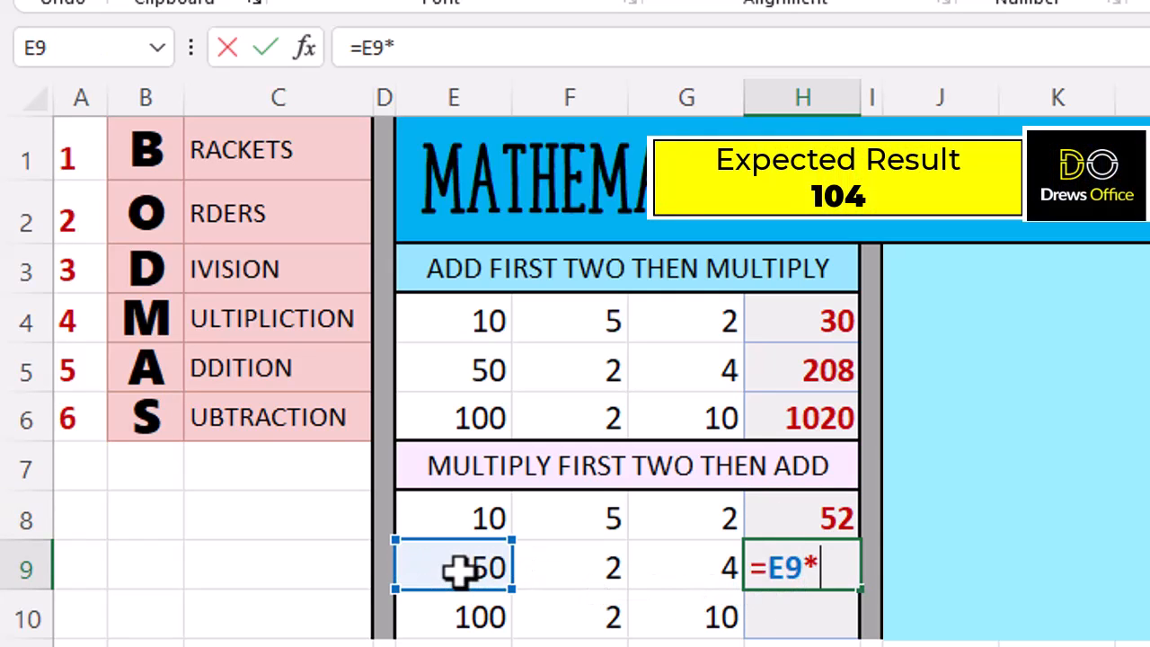
{"action": "left_click", "coordinate": [538, 565]}
{"action": "type", "text": "+"}
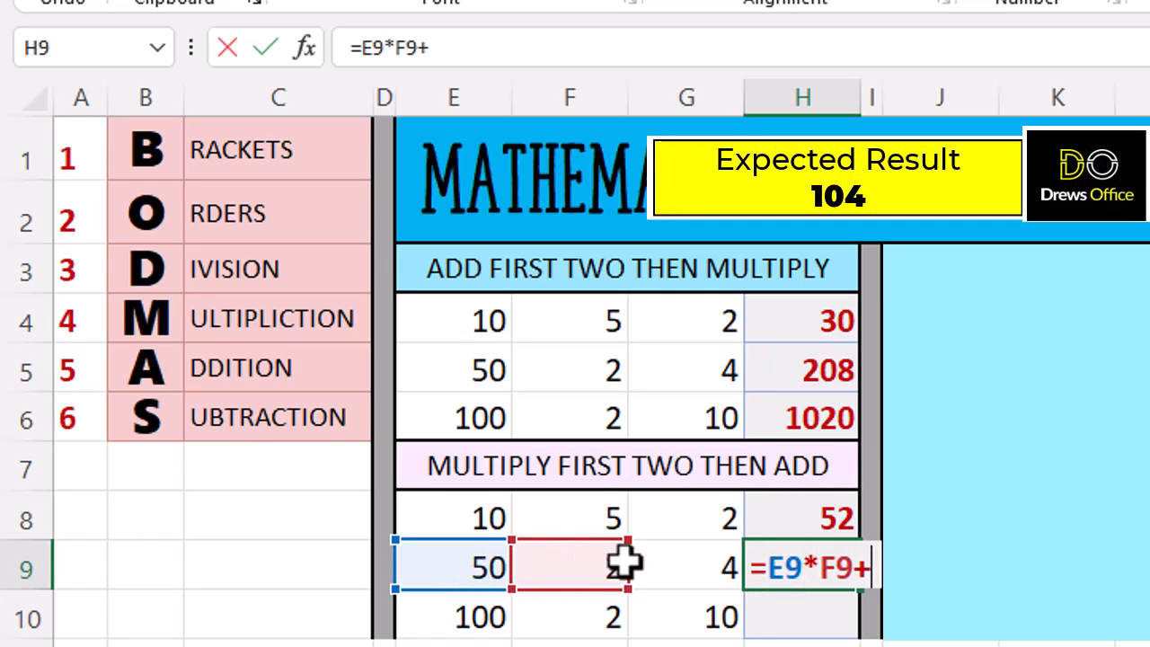
{"action": "left_click", "coordinate": [652, 560]}
{"action": "key", "text": "Return"}
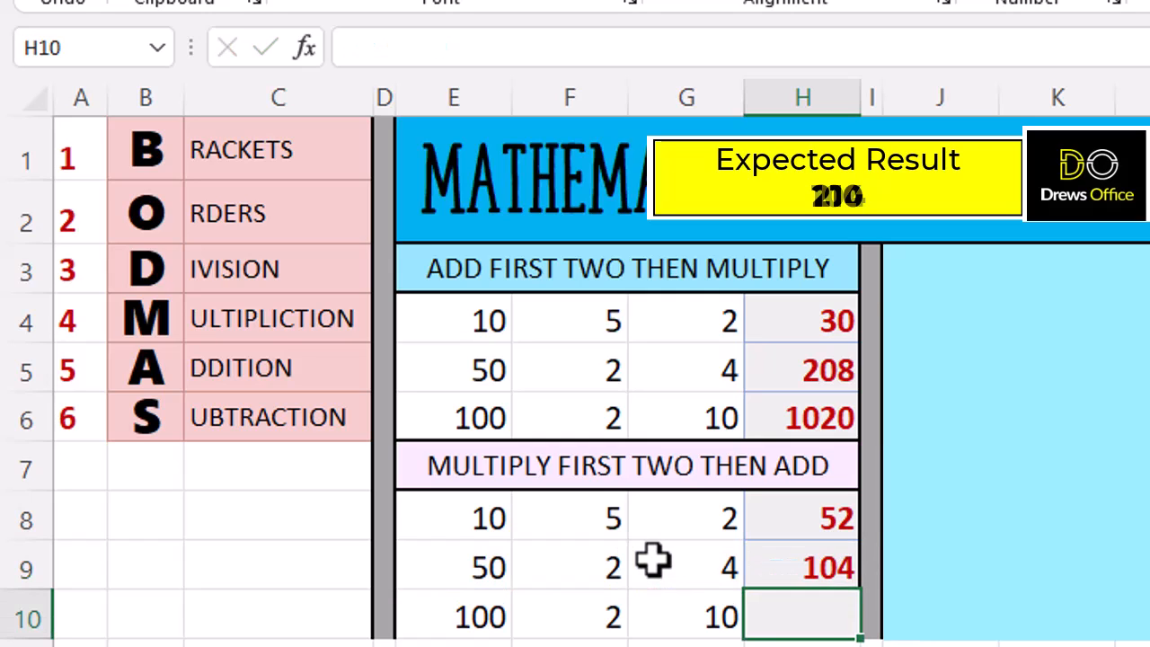
Enter the formula =E10*F10+G10 in cell H10 for the third row of MULTIPLY FIRST TWO THEN ADD
{"action": "type", "text": "="}
{"action": "left_click", "coordinate": [429, 617]}
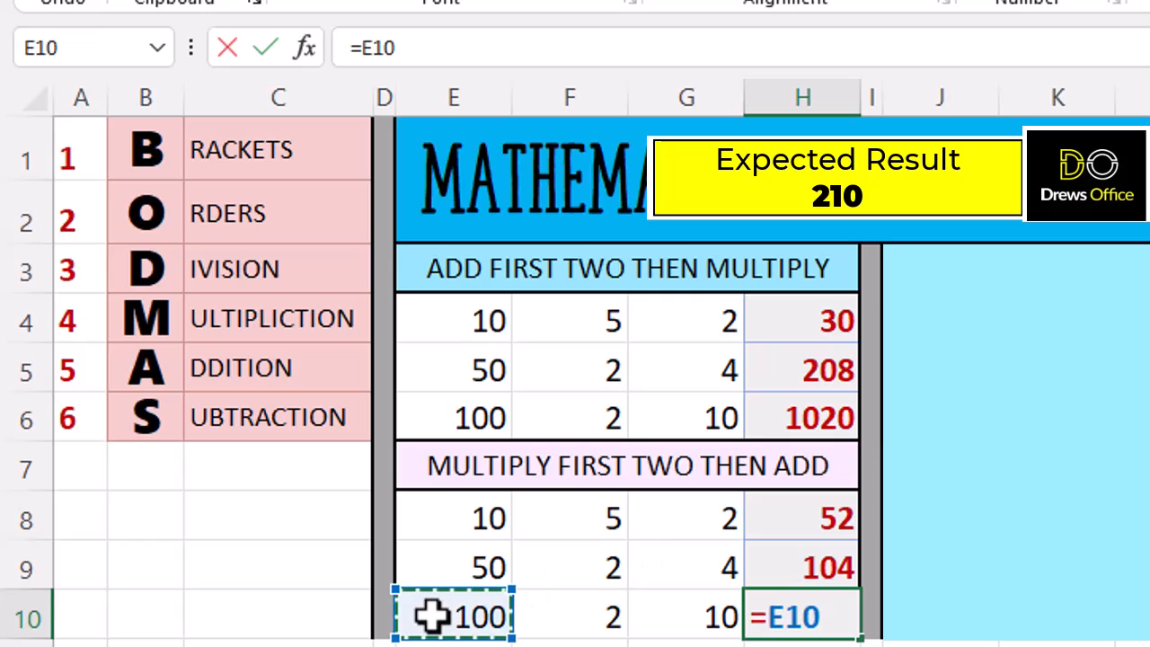
{"action": "type", "text": "*"}
{"action": "left_click", "coordinate": [554, 615]}
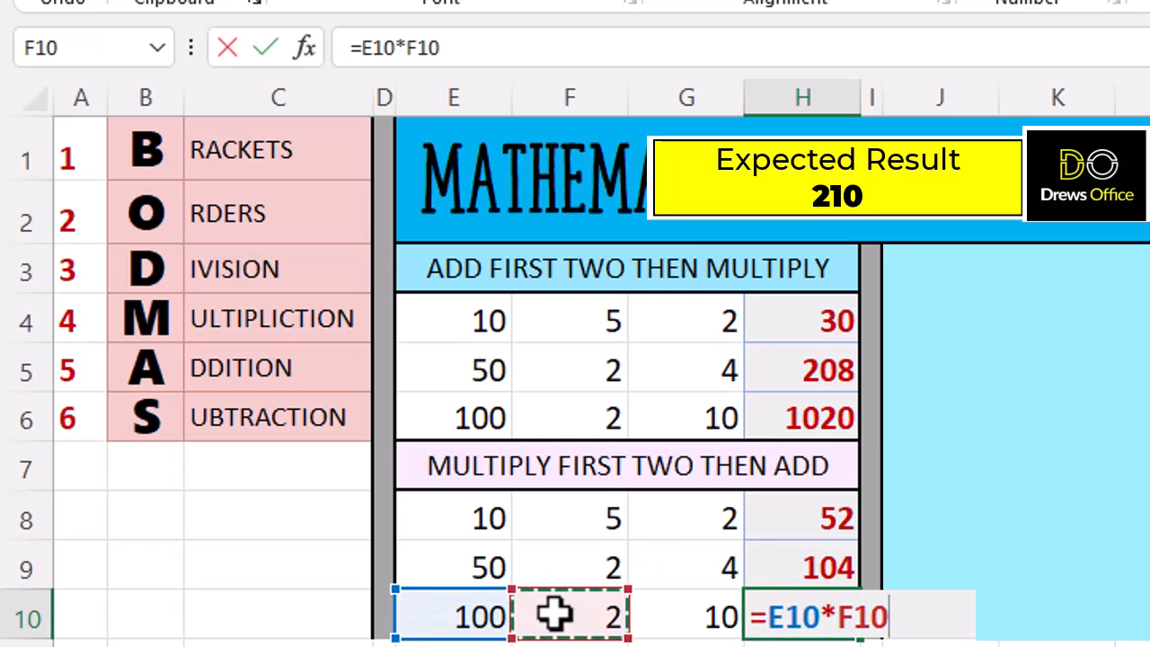
{"action": "type", "text": "+"}
{"action": "left_click", "coordinate": [676, 603]}
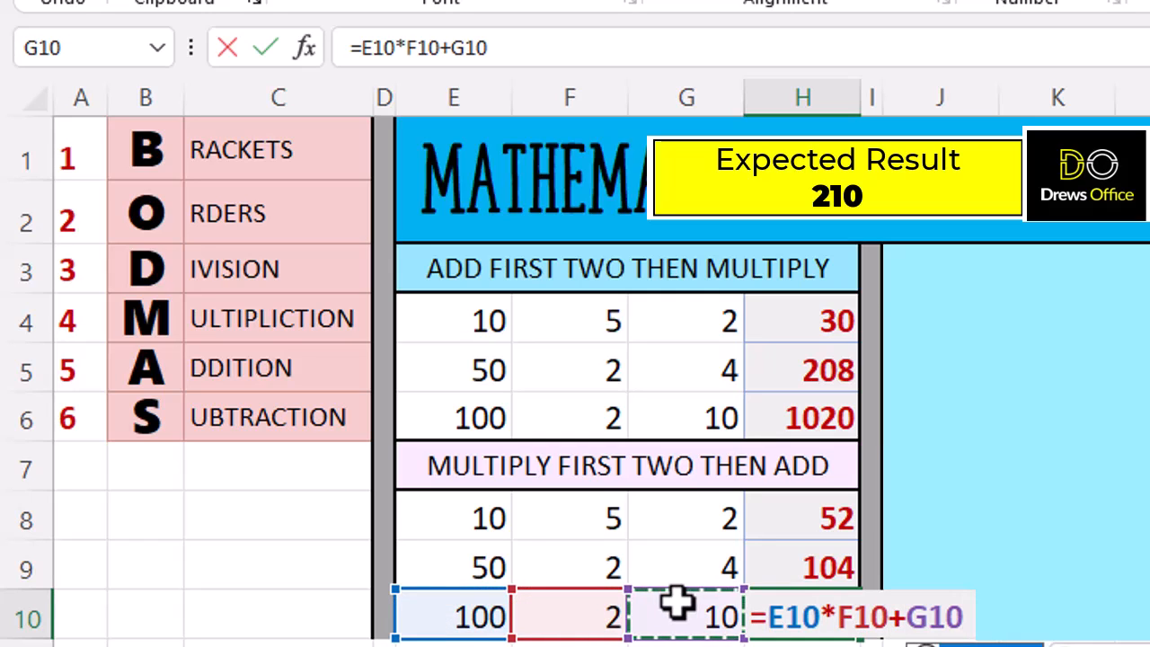
{"action": "key", "text": "Return"}
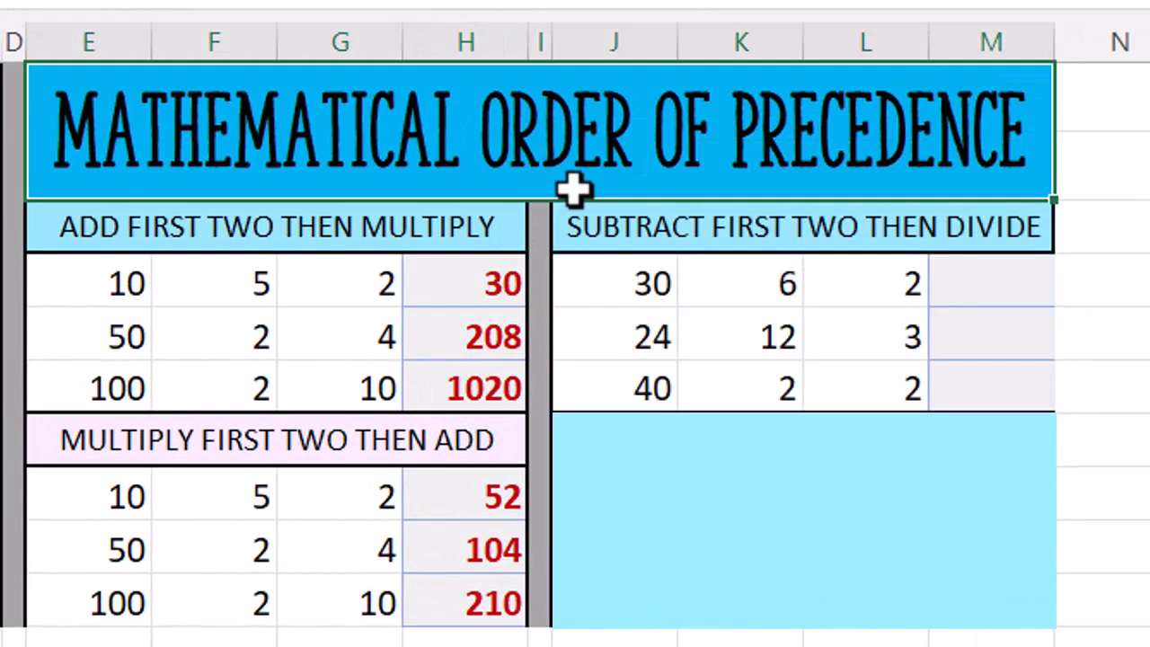
Enter the unbracketed formula =J4-K4/L4 in cell M4 for the first row of SUBTRACT FIRST TWO THEN DIVIDE
{"action": "left_click", "coordinate": [985, 295]}
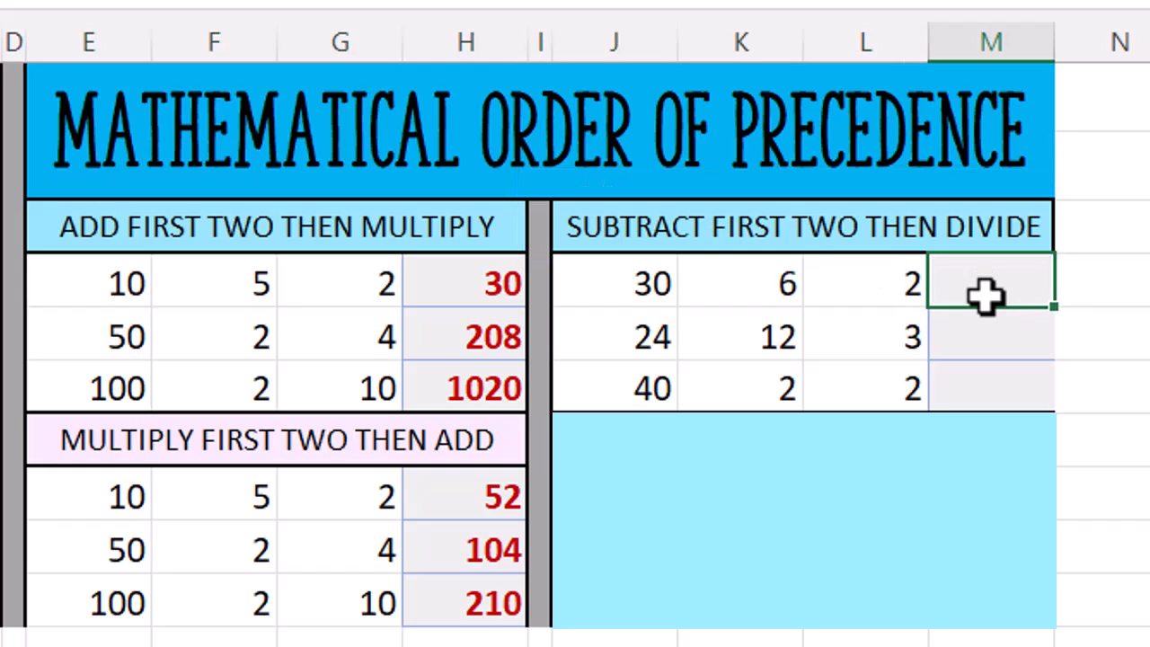
{"action": "type", "text": "="}
{"action": "left_click", "coordinate": [624, 283]}
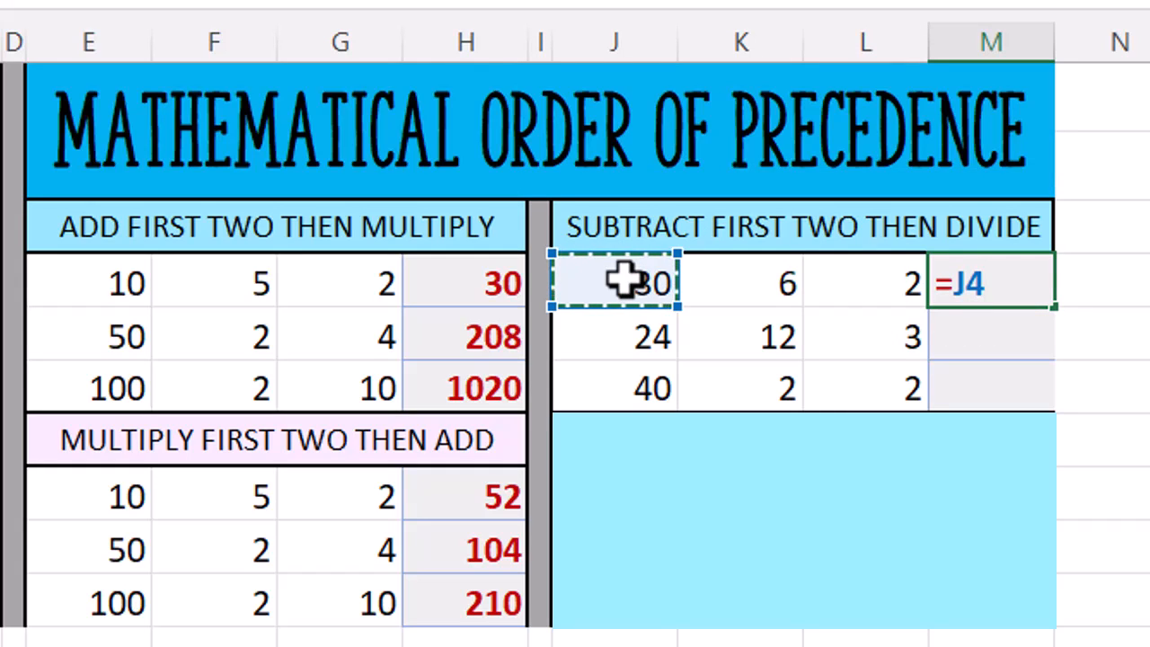
{"action": "type", "text": "-"}
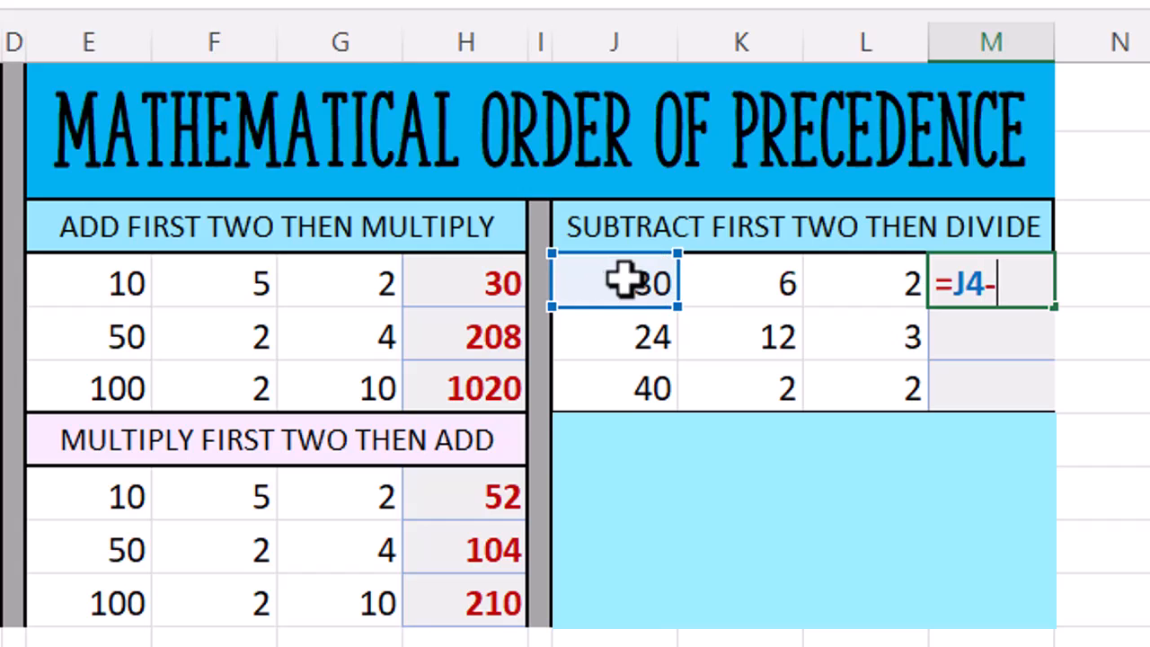
{"action": "left_click", "coordinate": [730, 290]}
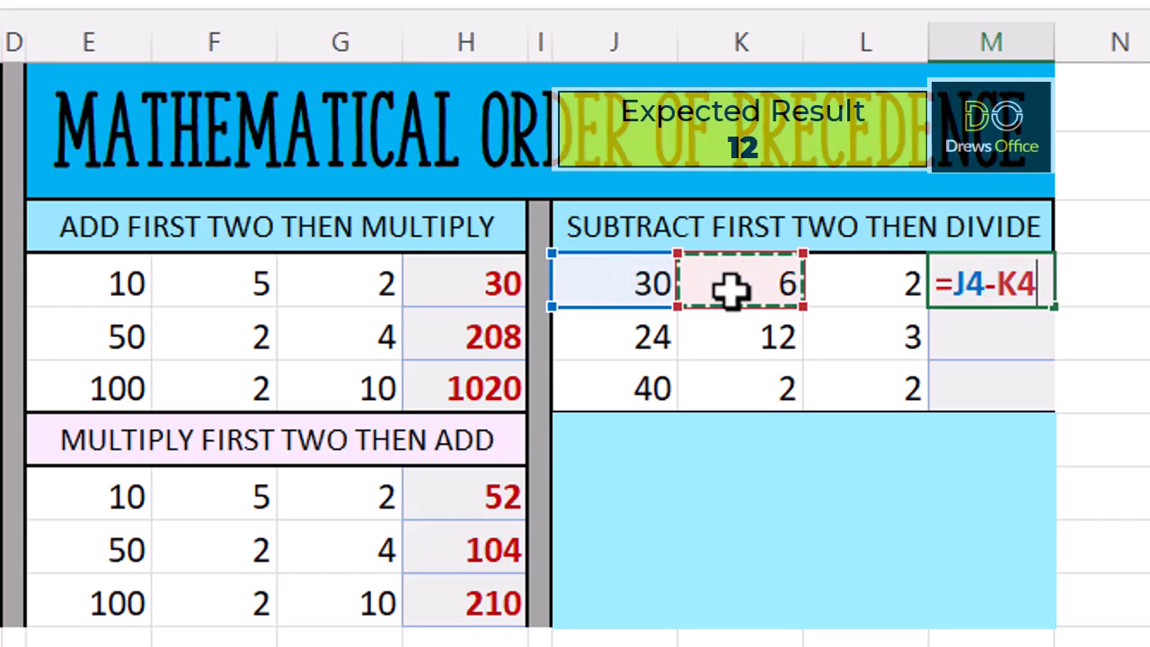
{"action": "type", "text": "/"}
{"action": "left_click", "coordinate": [864, 283]}
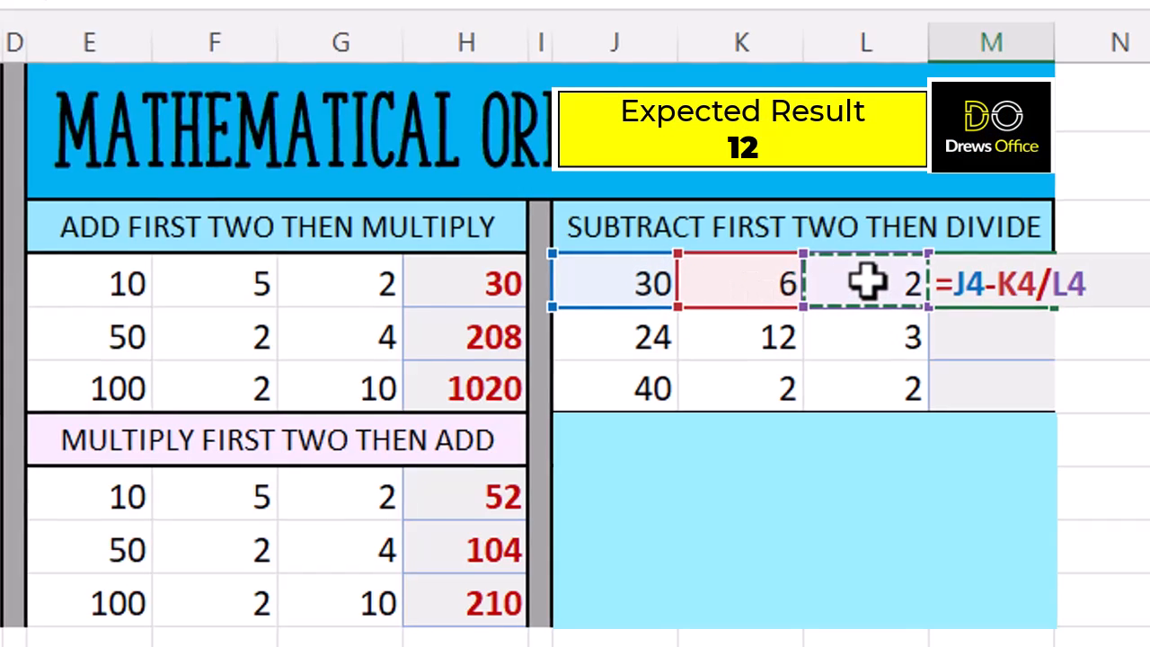
{"action": "key", "text": "Return"}
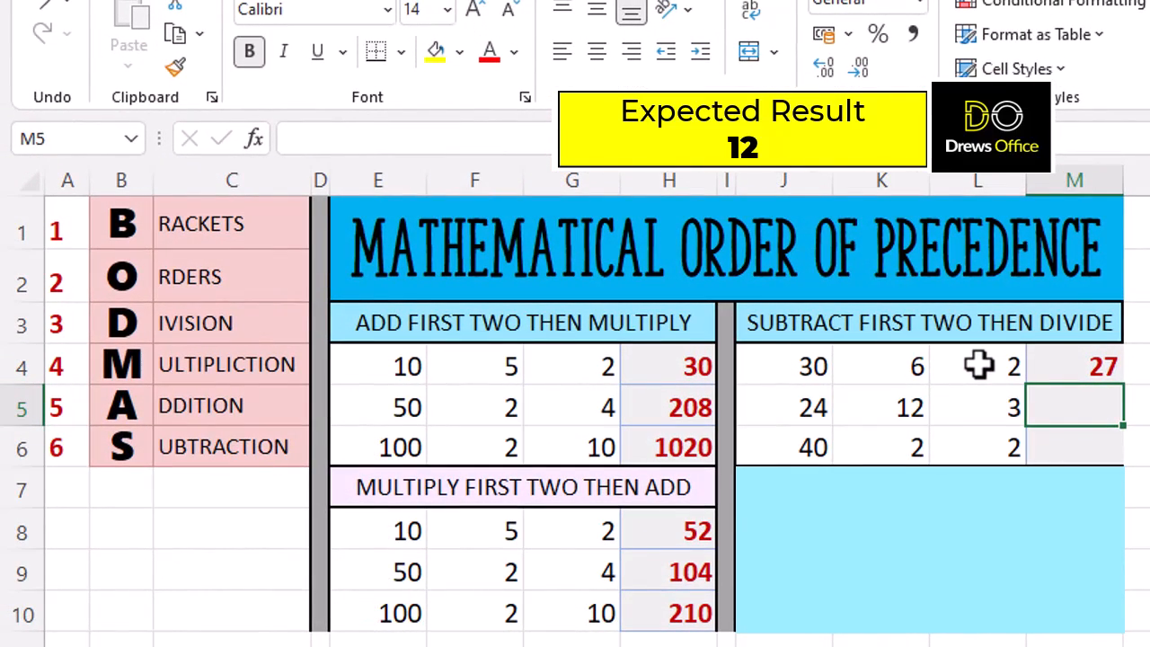
Bracket the subtraction in cell M4 so the formula reads =(J4-K4)/L4
{"action": "left_click", "coordinate": [1054, 362]}
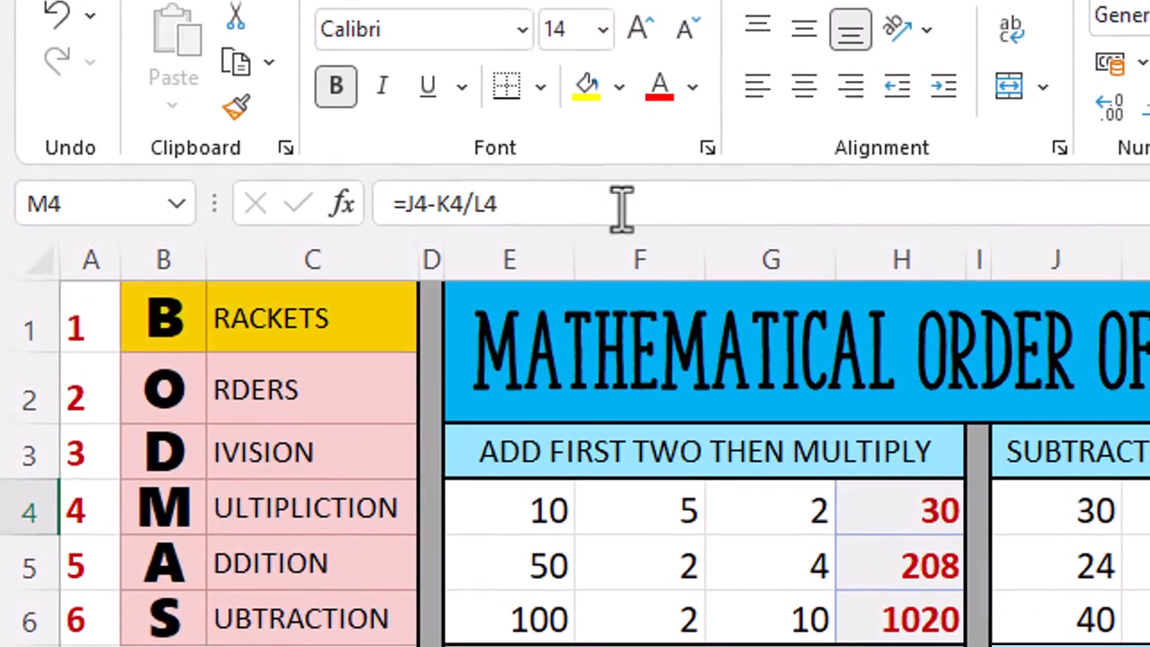
{"action": "left_click", "coordinate": [621, 207]}
{"action": "type", "text": "("}
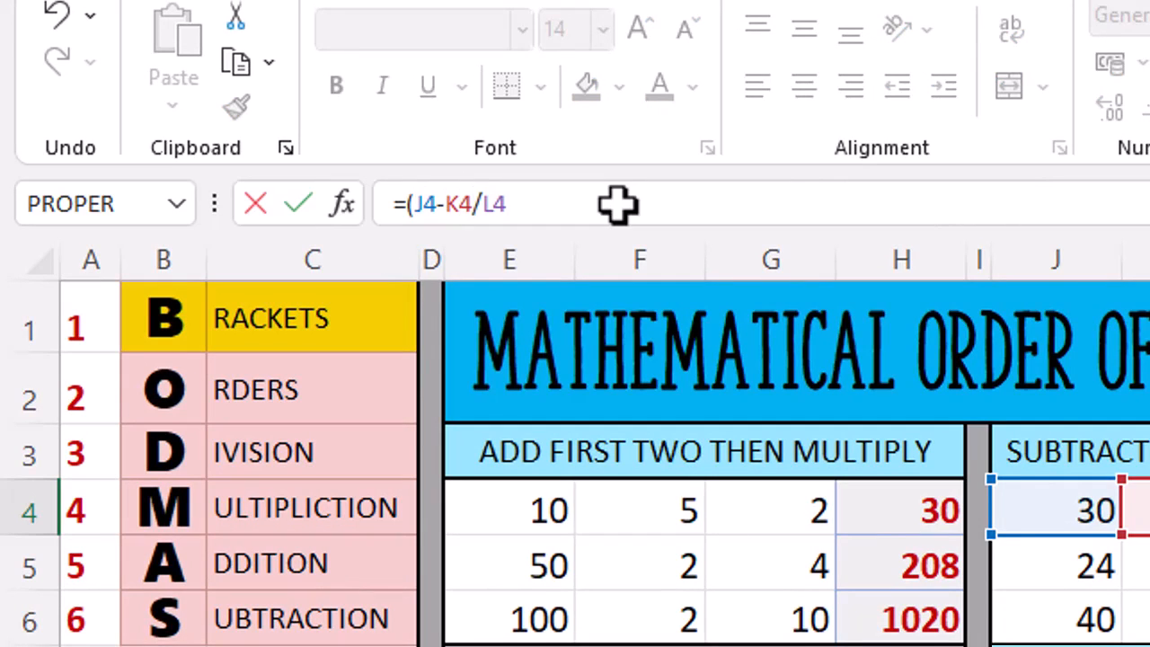
{"action": "type", "text": ")"}
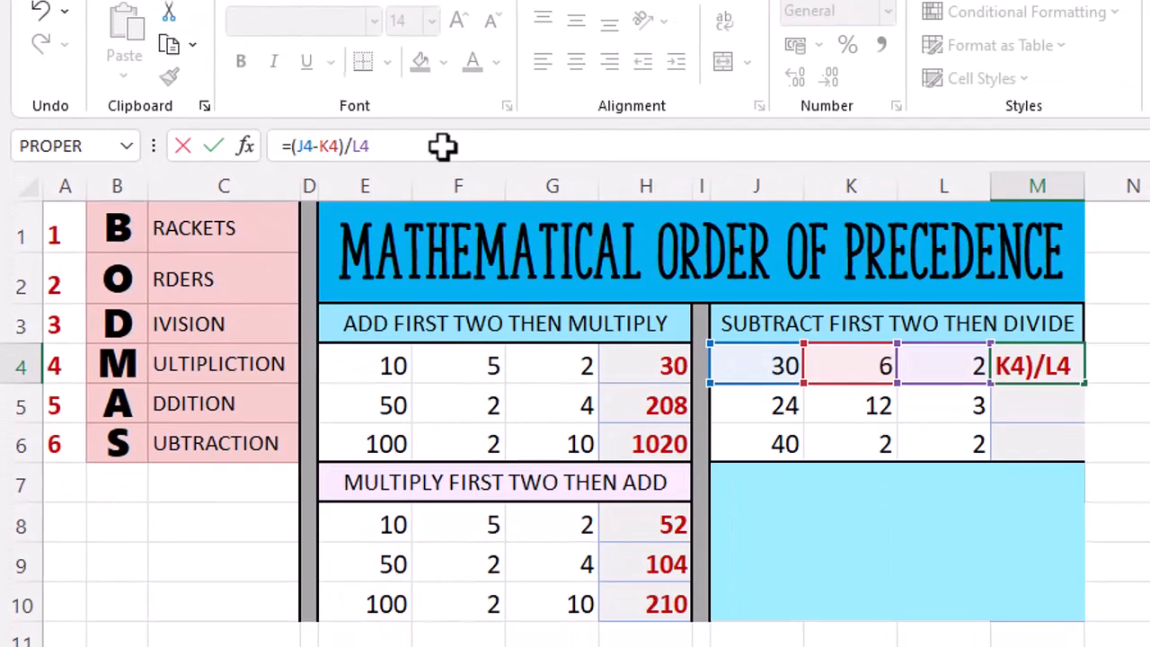
{"action": "key", "text": "Return"}
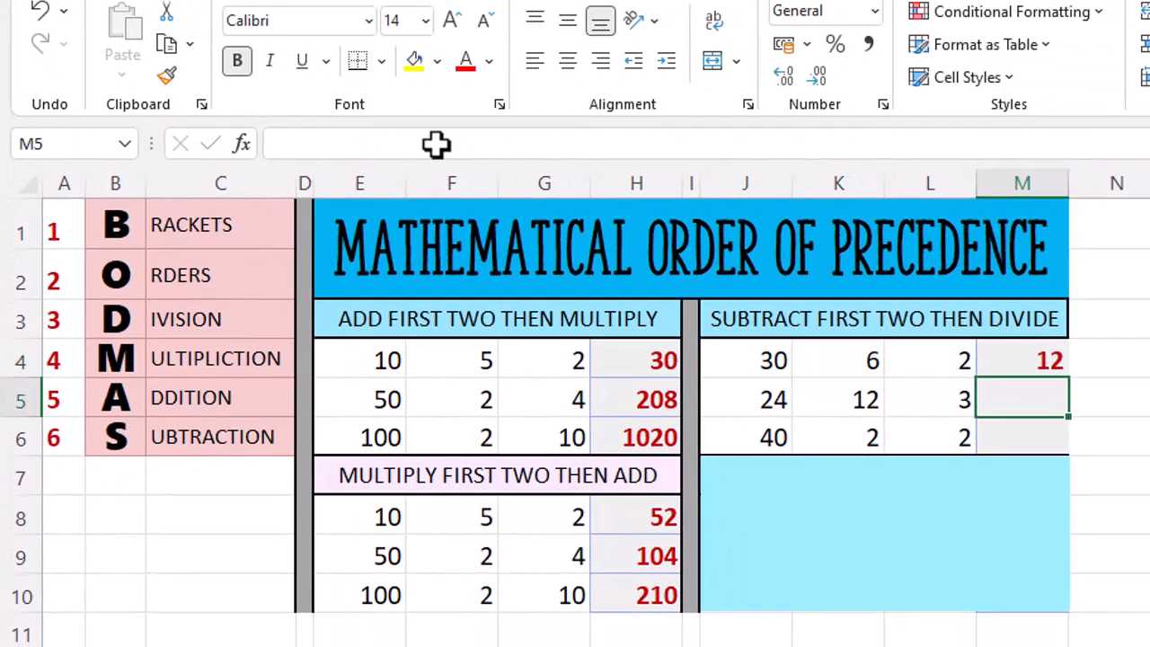
Enter the bracketed formula =(J5-K5)/L5 in cell M5 for the second row of SUBTRACT FIRST TWO THEN DIVIDE
{"action": "type", "text": "=("}
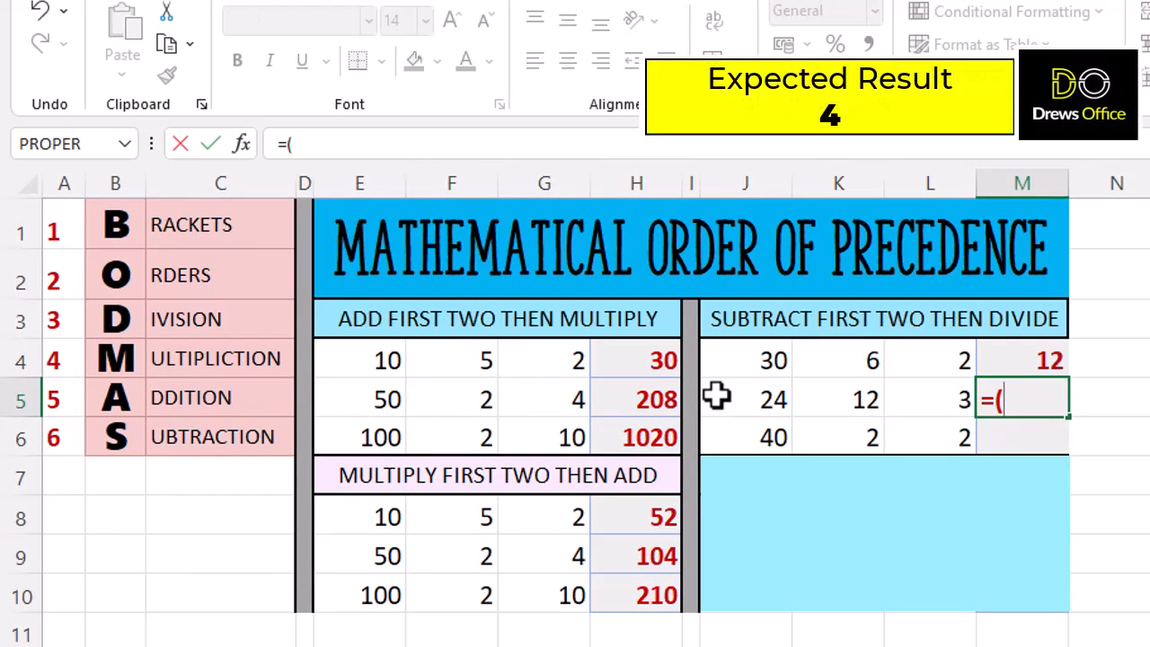
{"action": "left_click", "coordinate": [715, 395]}
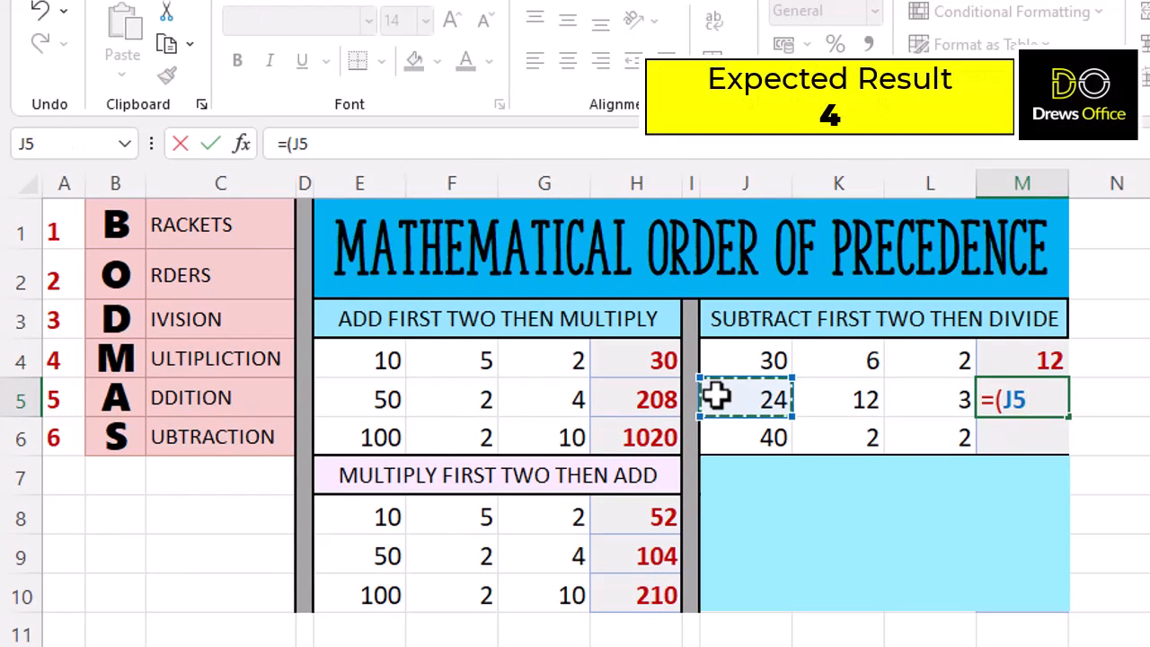
{"action": "type", "text": "-"}
{"action": "left_click", "coordinate": [813, 395]}
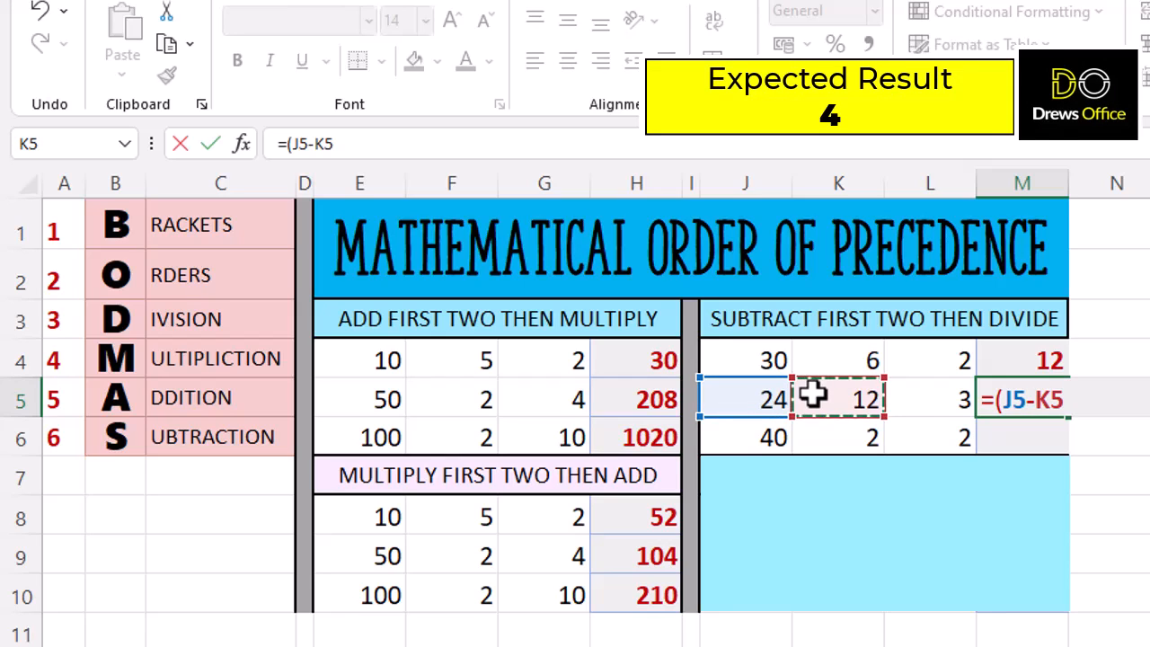
{"action": "type", "text": ")"}
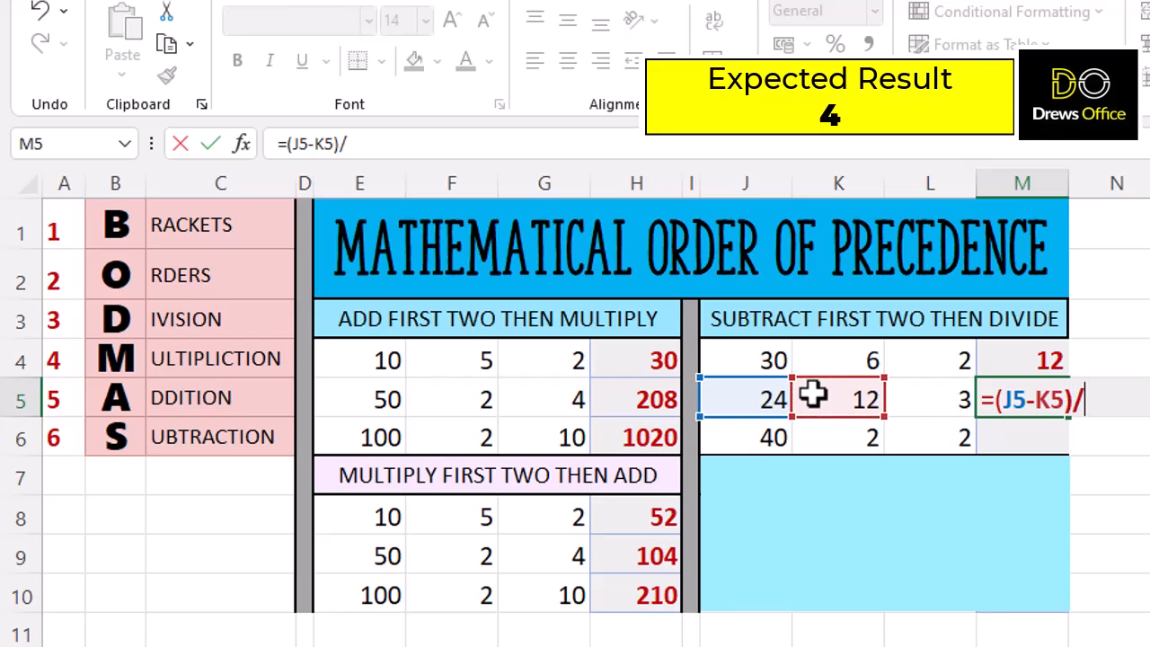
{"action": "type", "text": "/"}
{"action": "left_click", "coordinate": [907, 404]}
{"action": "key", "text": "Return"}
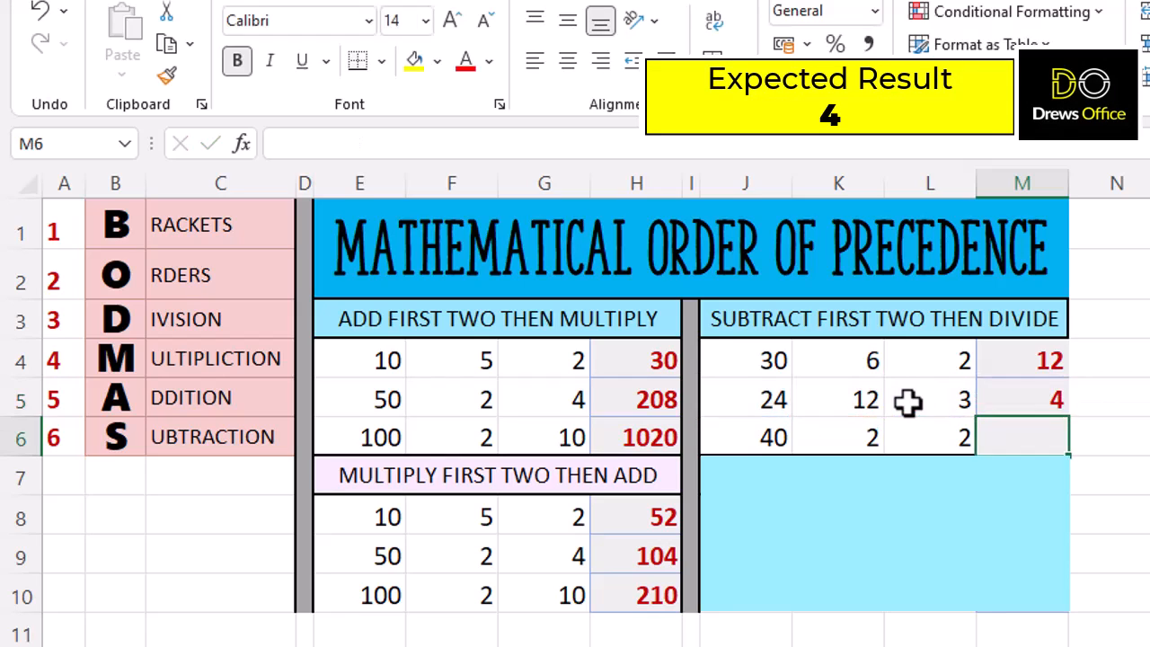
Enter the bracketed formula =(J6-K6)/L6 in cell M6 for the third row, and select the sheet's heading cell
{"action": "type", "text": "="}
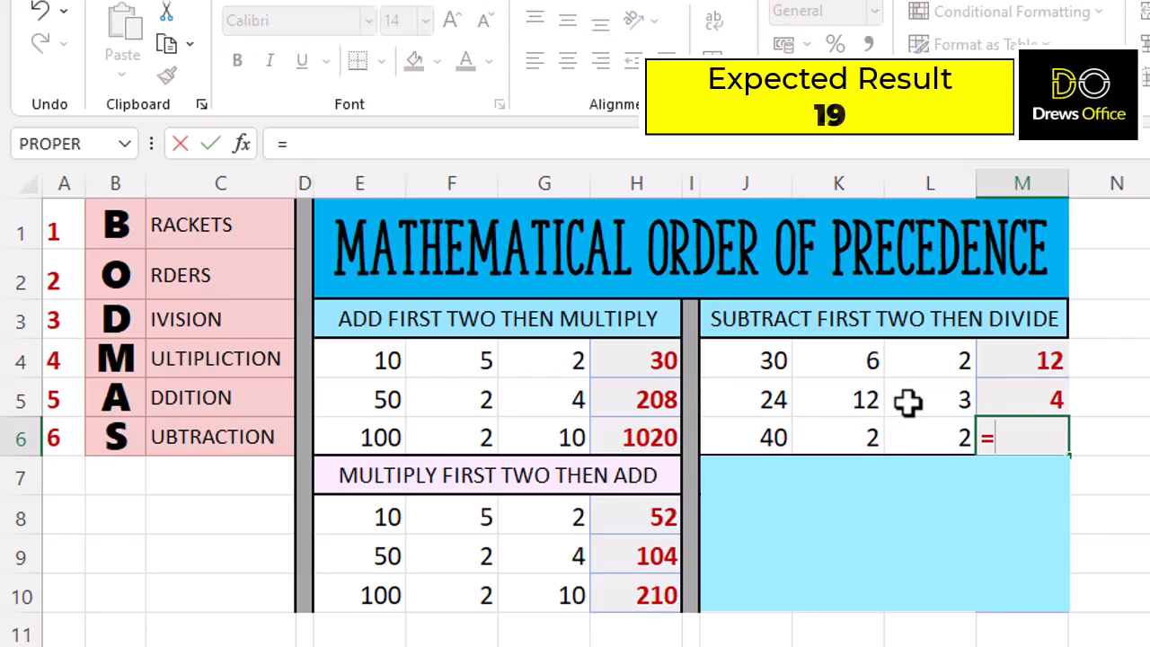
{"action": "type", "text": "("}
{"action": "left_click", "coordinate": [754, 436]}
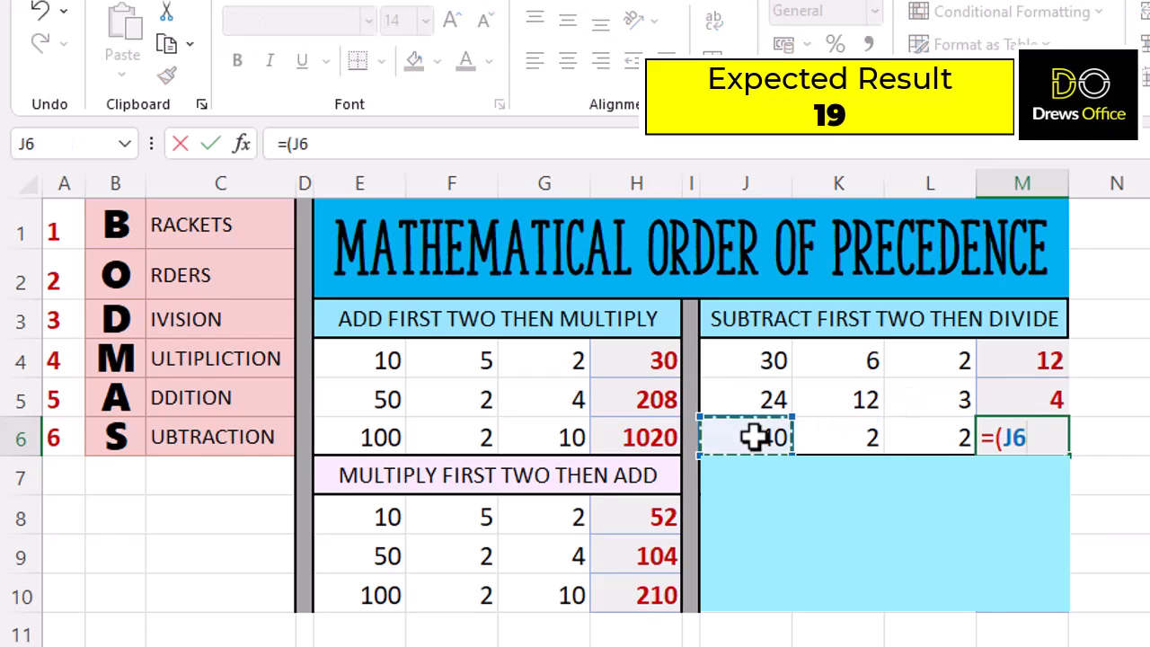
{"action": "type", "text": "-"}
{"action": "left_click", "coordinate": [820, 437]}
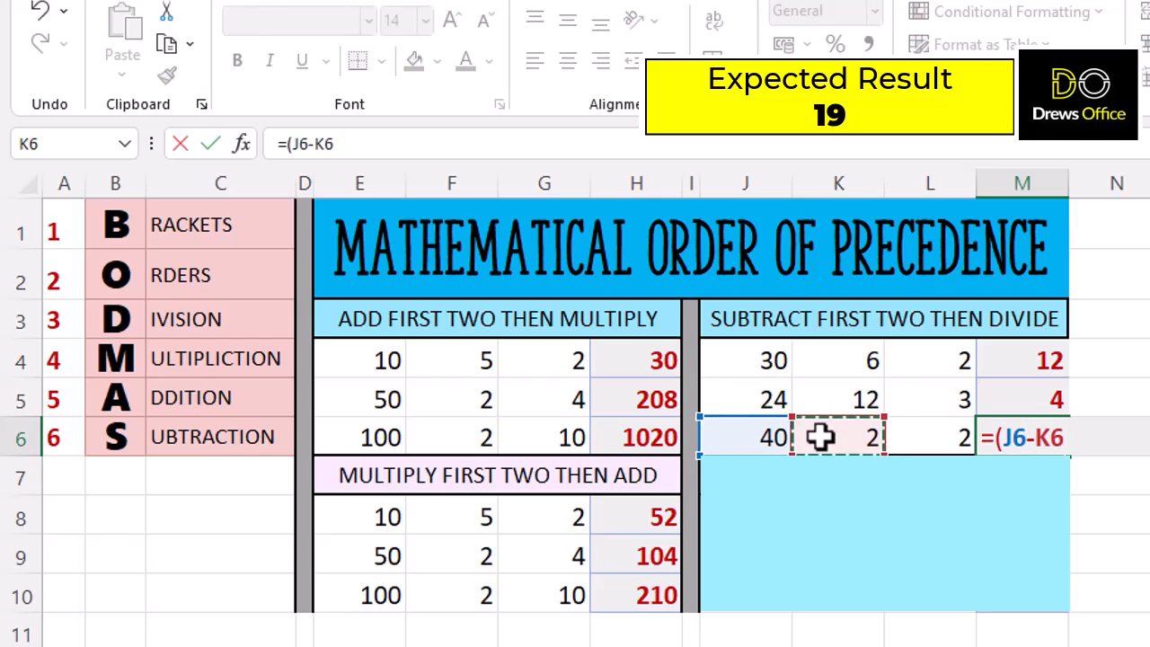
{"action": "type", "text": ")/"}
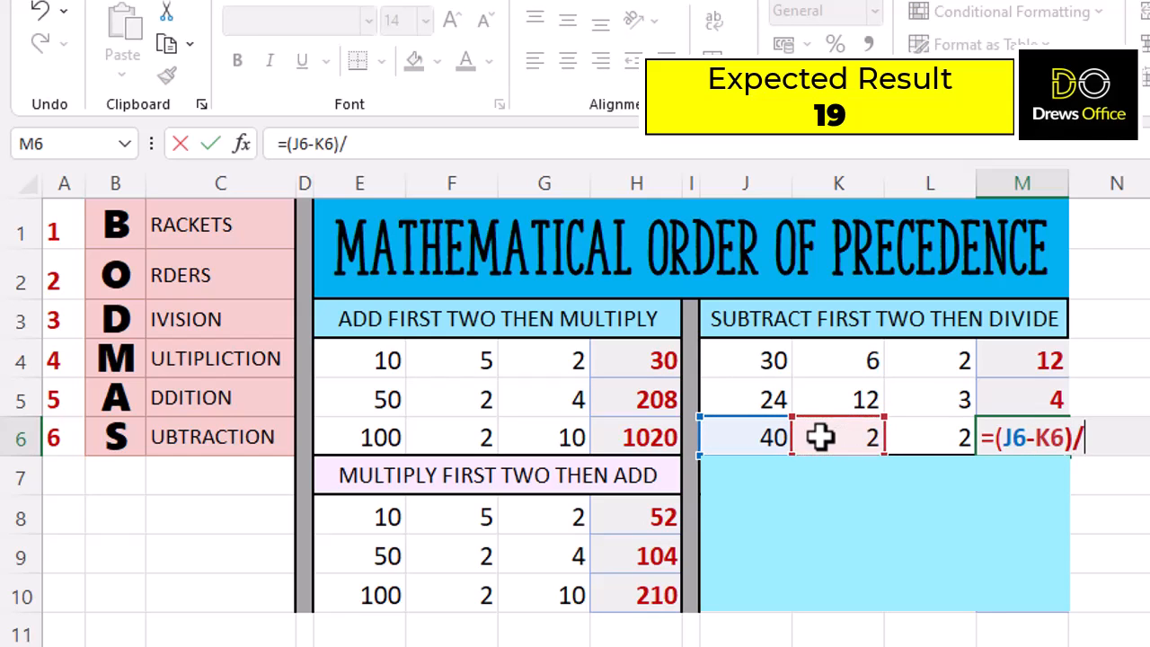
{"action": "left_click", "coordinate": [907, 438]}
{"action": "key", "text": "Return"}
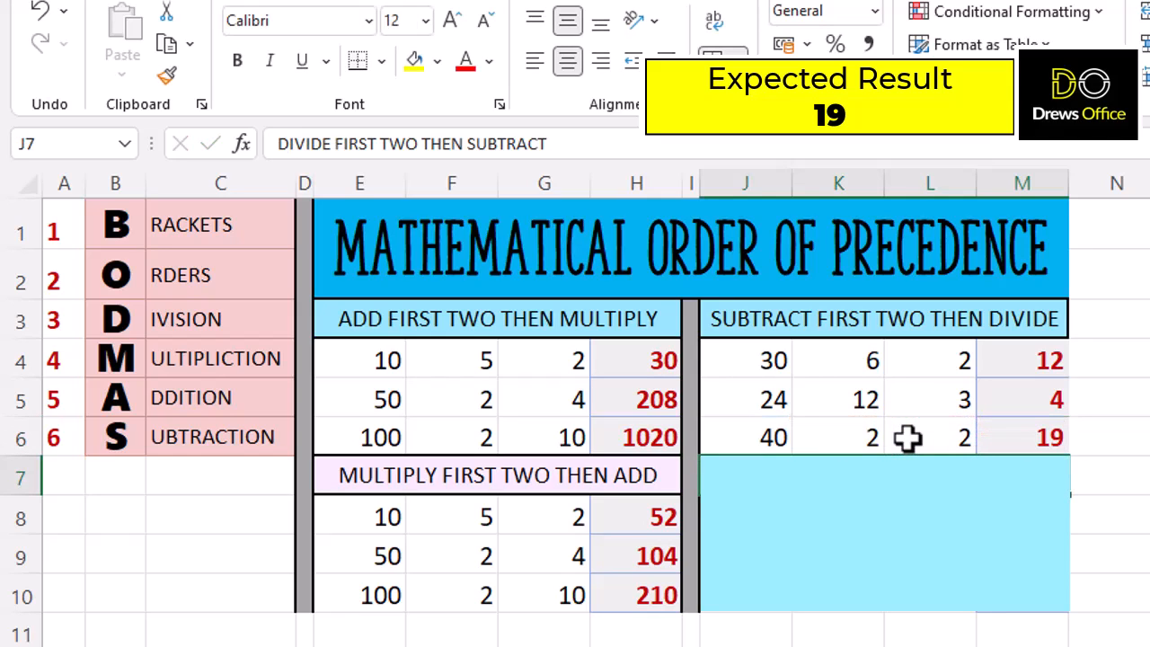
{"action": "left_click", "coordinate": [688, 265]}
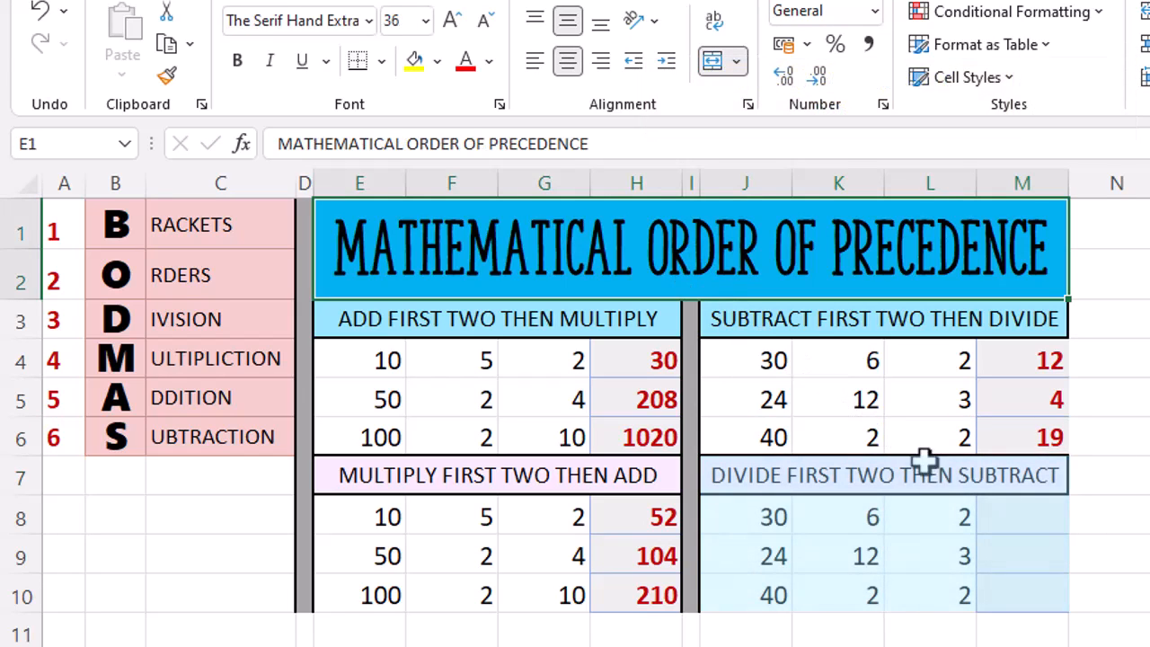
Enter the unbracketed formula =J8/K8-L8 in cell M8 for the first row of DIVIDE FIRST TWO THEN SUBTRACT
{"action": "left_click", "coordinate": [1018, 515]}
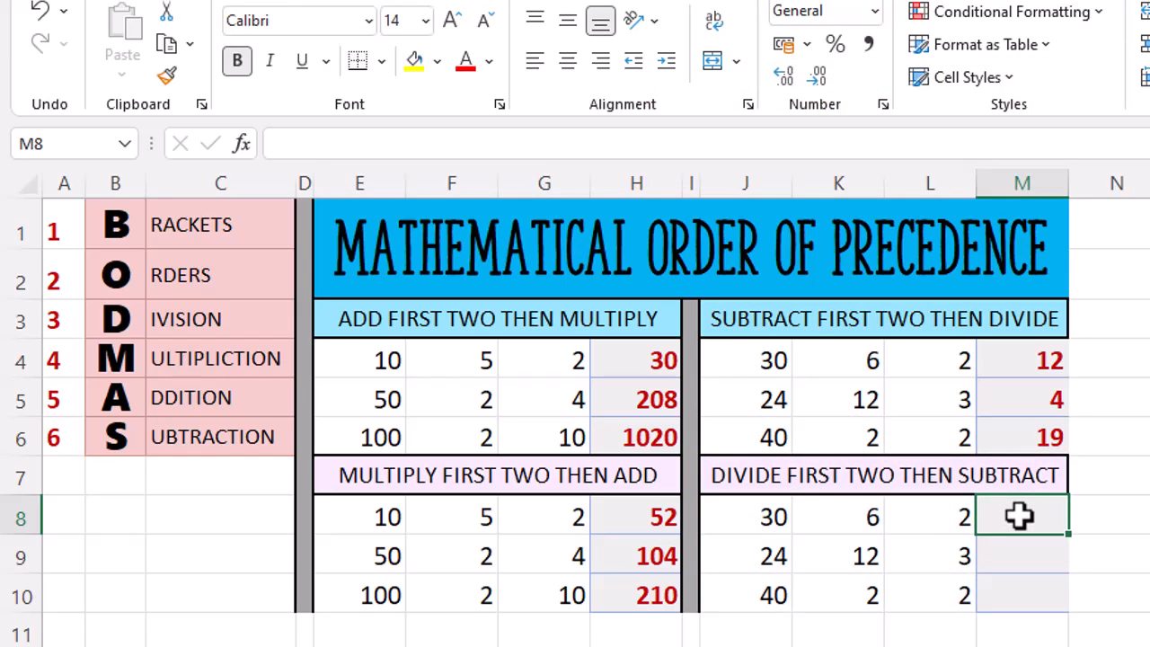
{"action": "type", "text": "="}
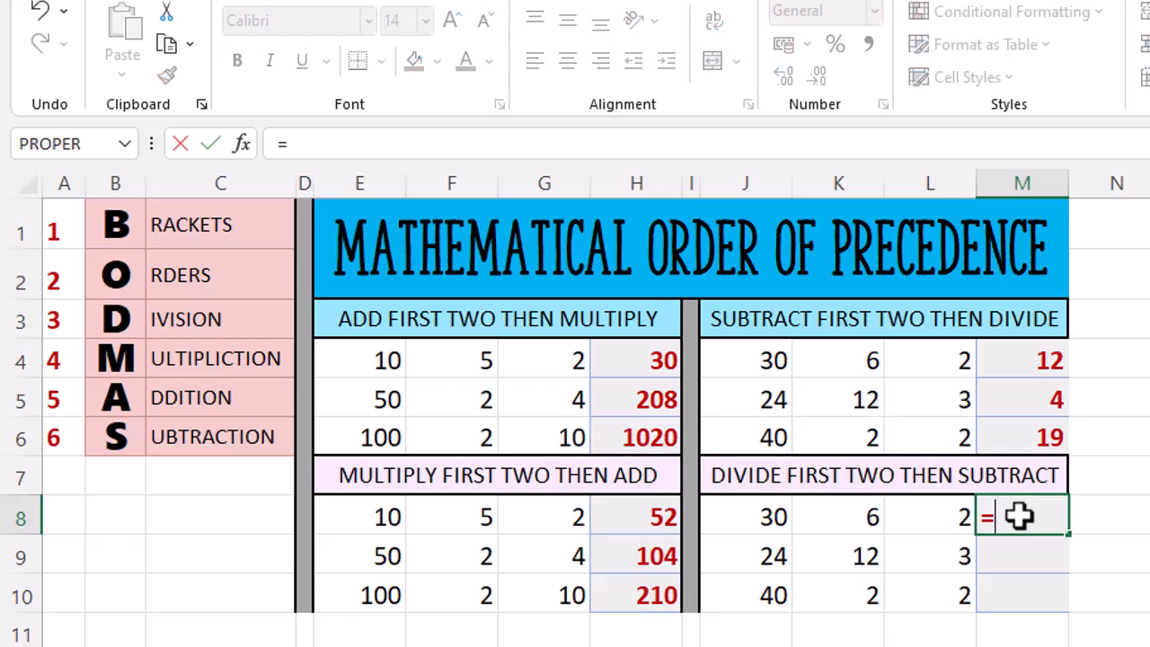
{"action": "left_click", "coordinate": [741, 518]}
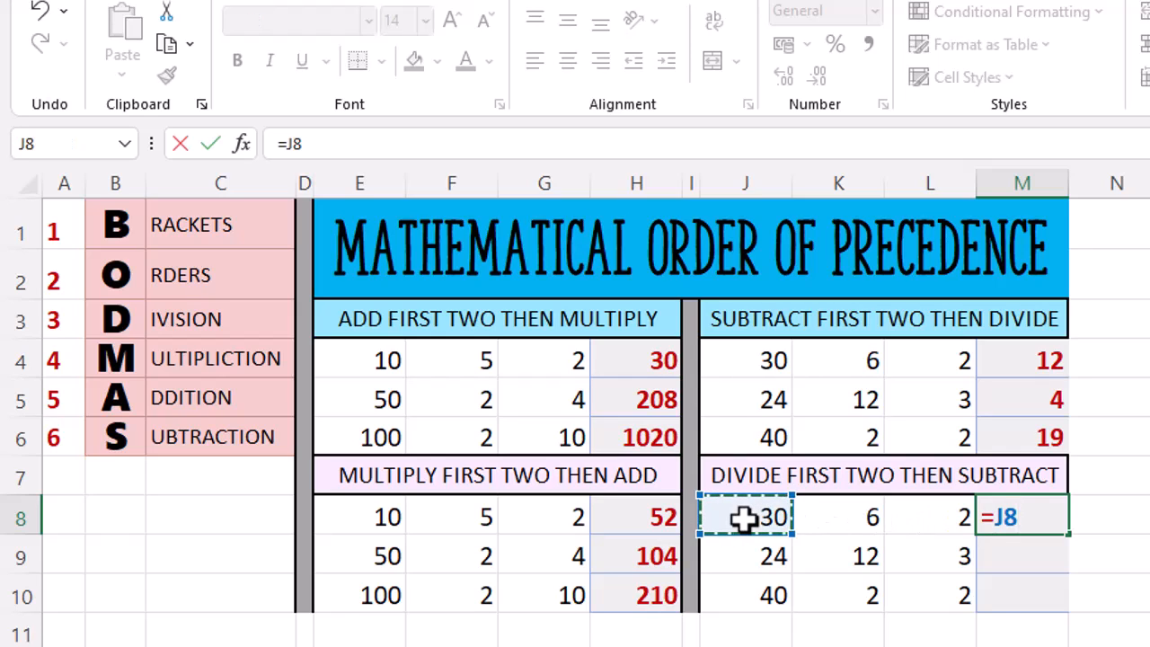
{"action": "type", "text": "/"}
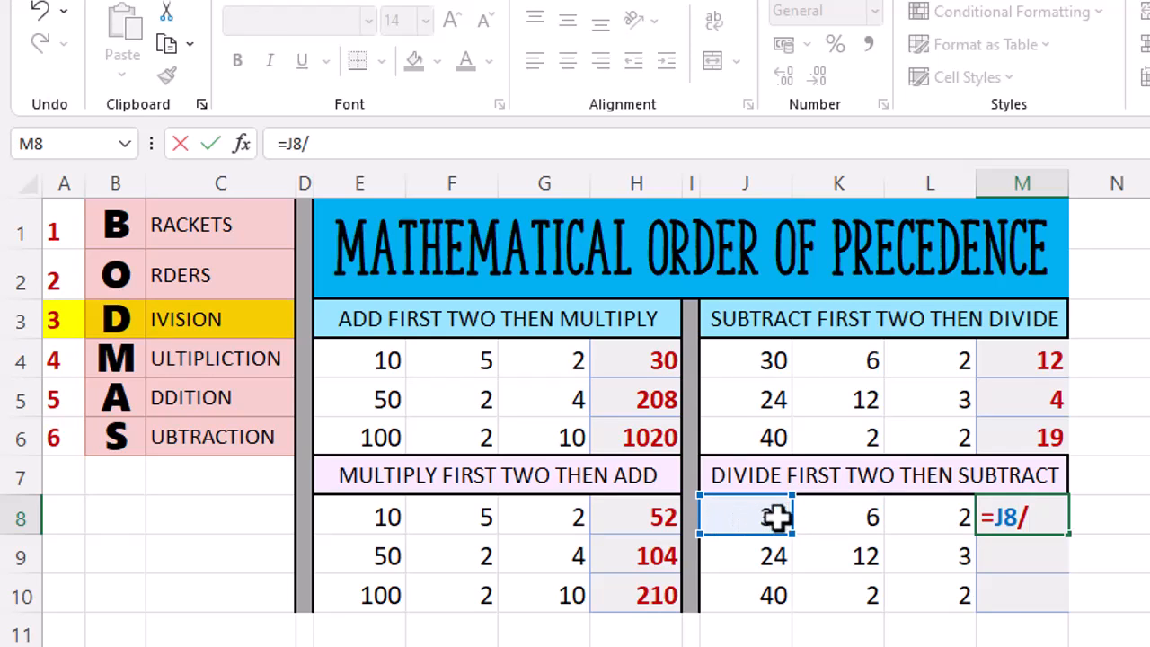
{"action": "left_click", "coordinate": [823, 516]}
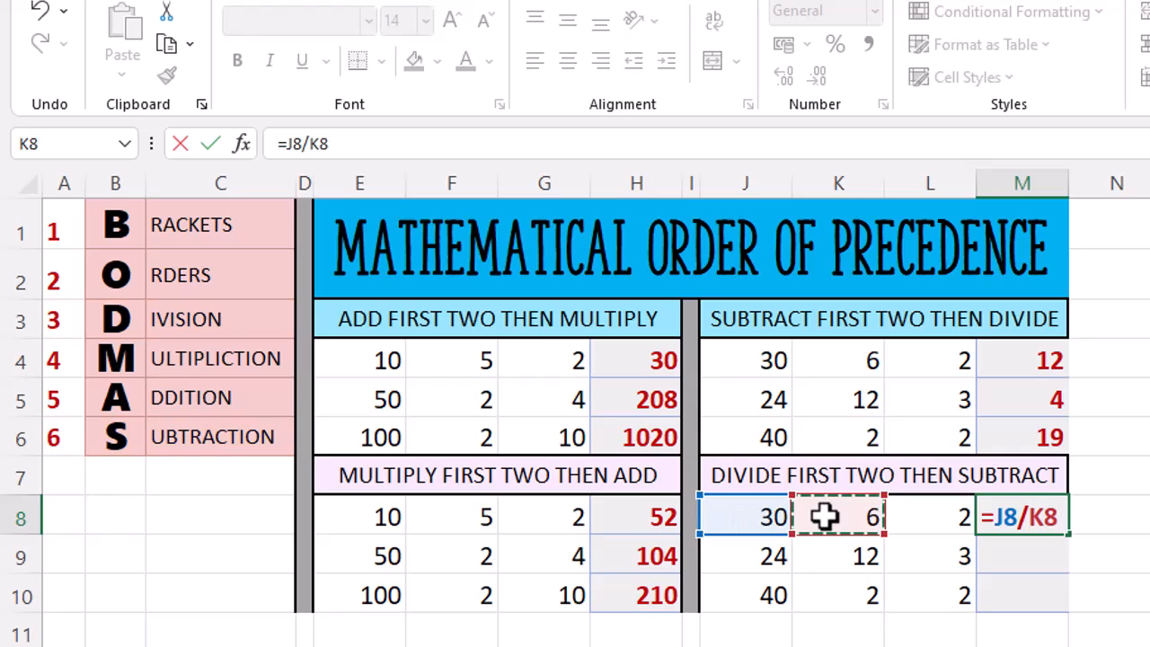
{"action": "type", "text": "-"}
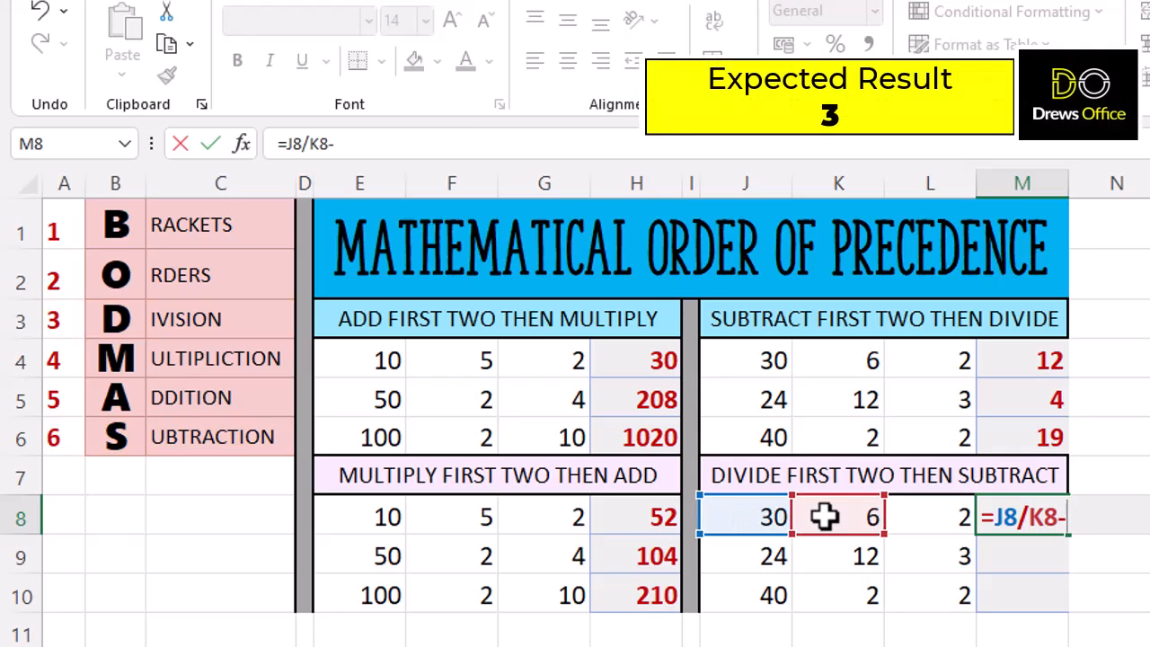
{"action": "left_click", "coordinate": [912, 521]}
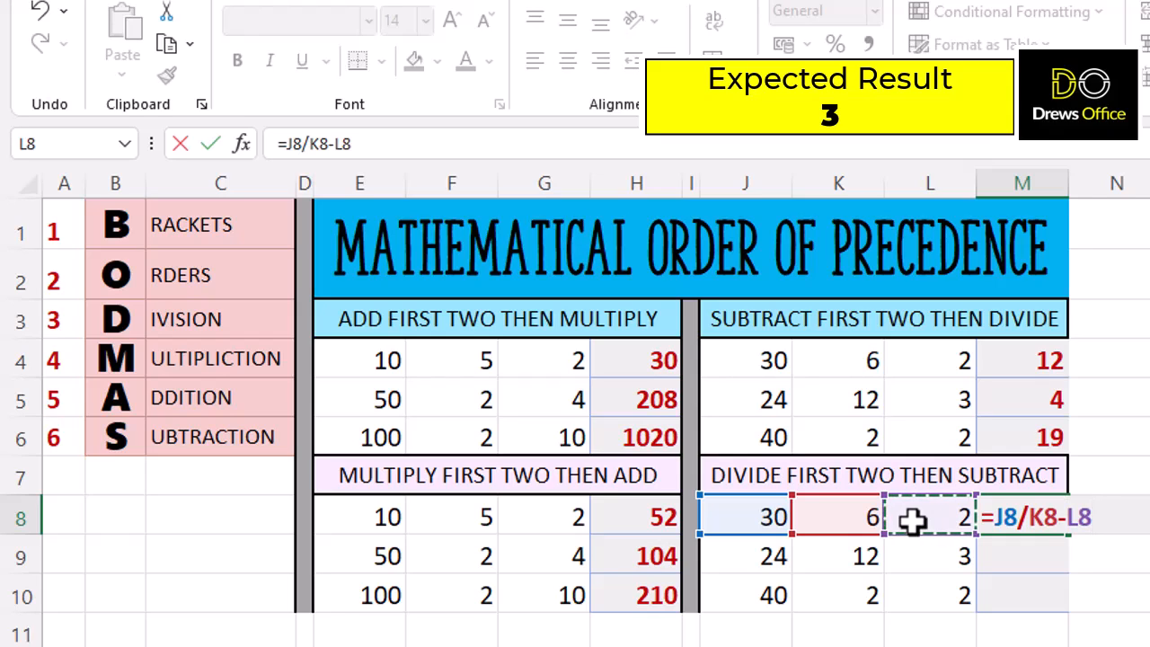
{"action": "key", "text": "Return"}
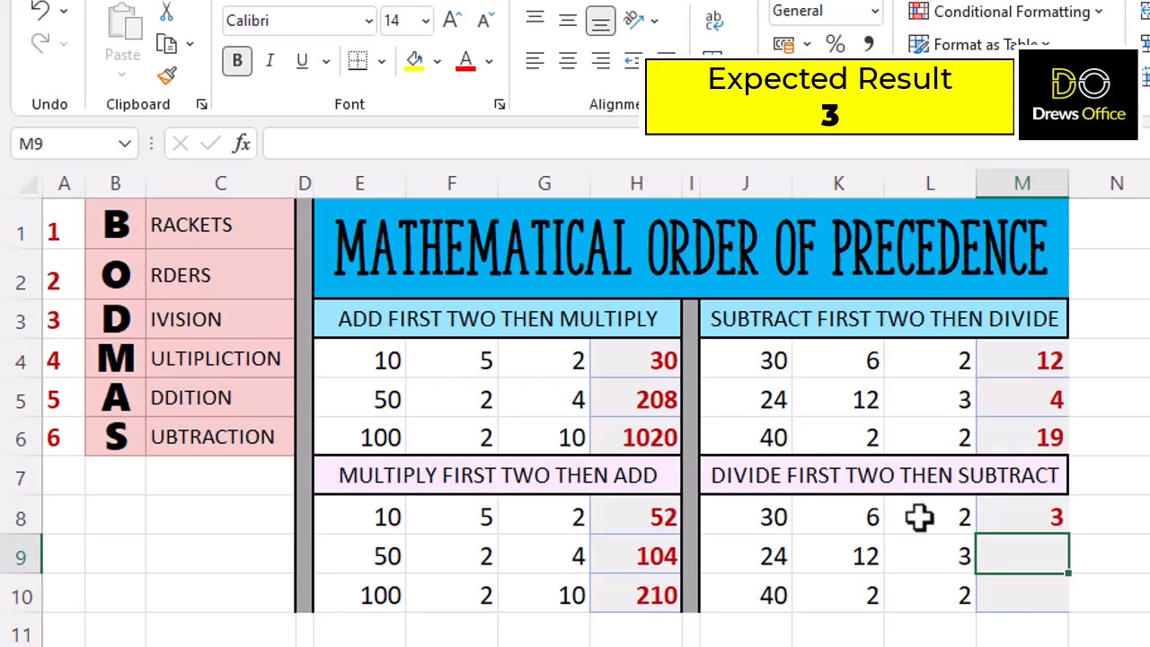
Enter the unbracketed formula =J9/K9-L9 in cell M9 for the second row of DIVIDE FIRST TWO THEN SUBTRACT
{"action": "type", "text": "="}
{"action": "left_click", "coordinate": [737, 549]}
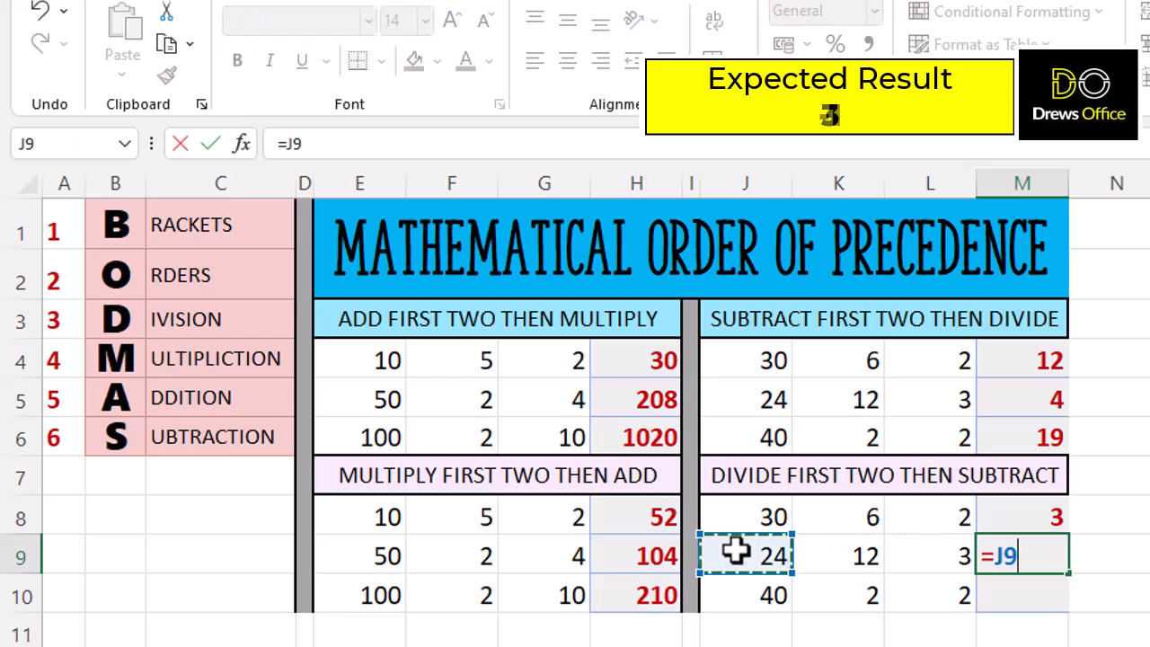
{"action": "type", "text": "/"}
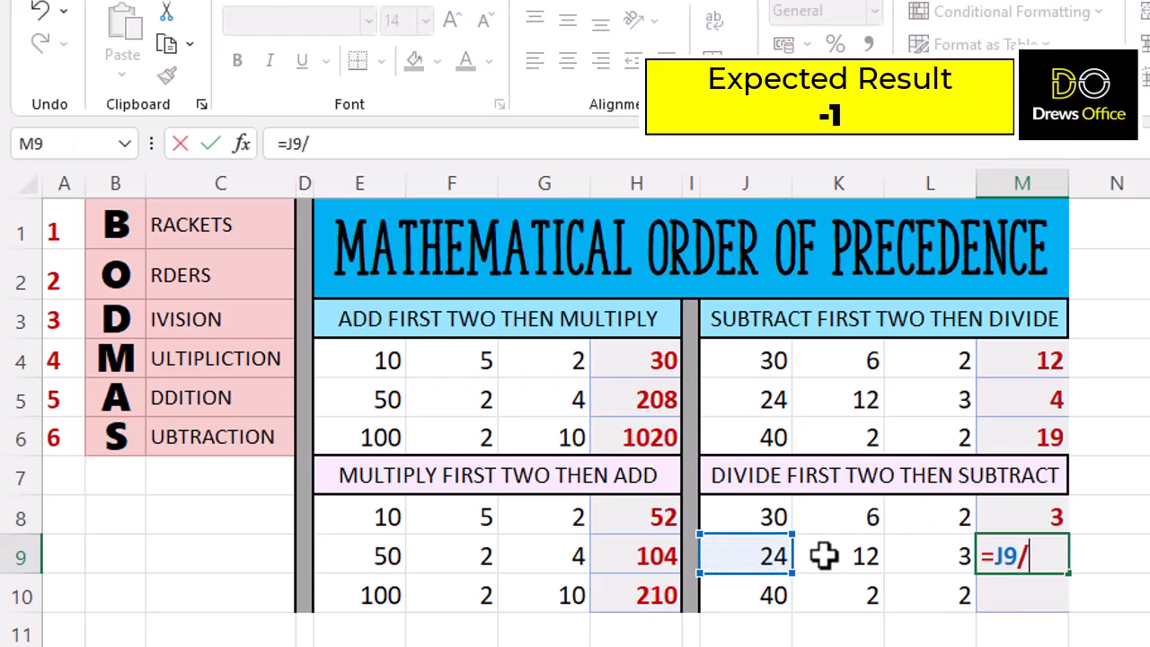
{"action": "left_click", "coordinate": [823, 555]}
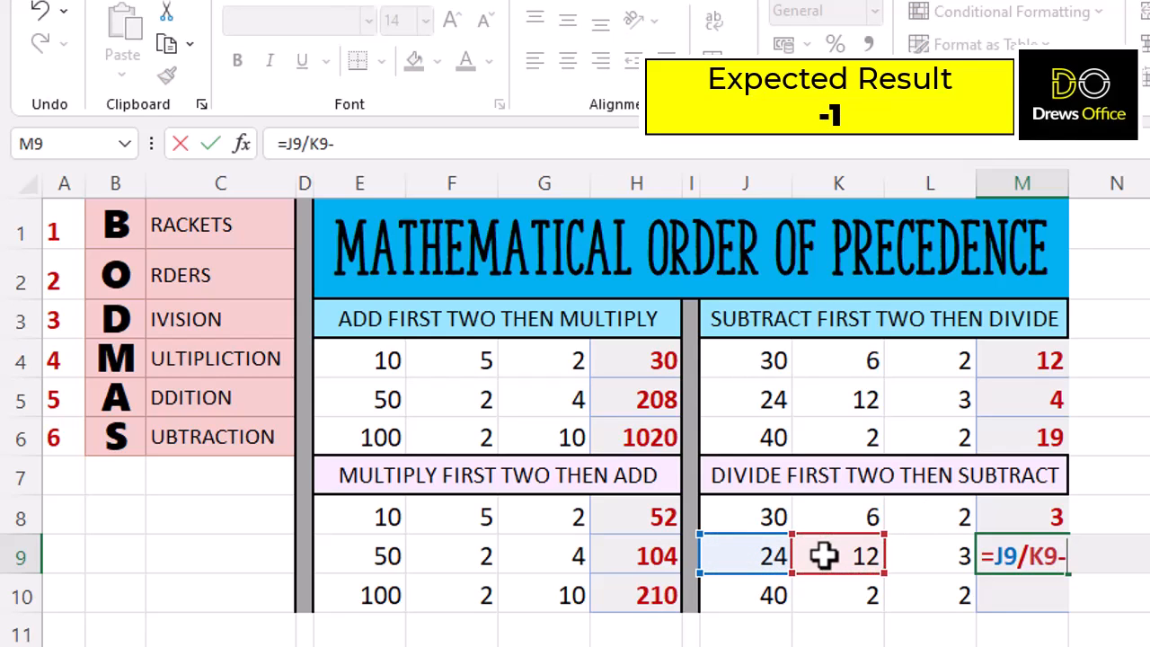
{"action": "type", "text": "-"}
{"action": "left_click", "coordinate": [895, 556]}
{"action": "key", "text": "Return"}
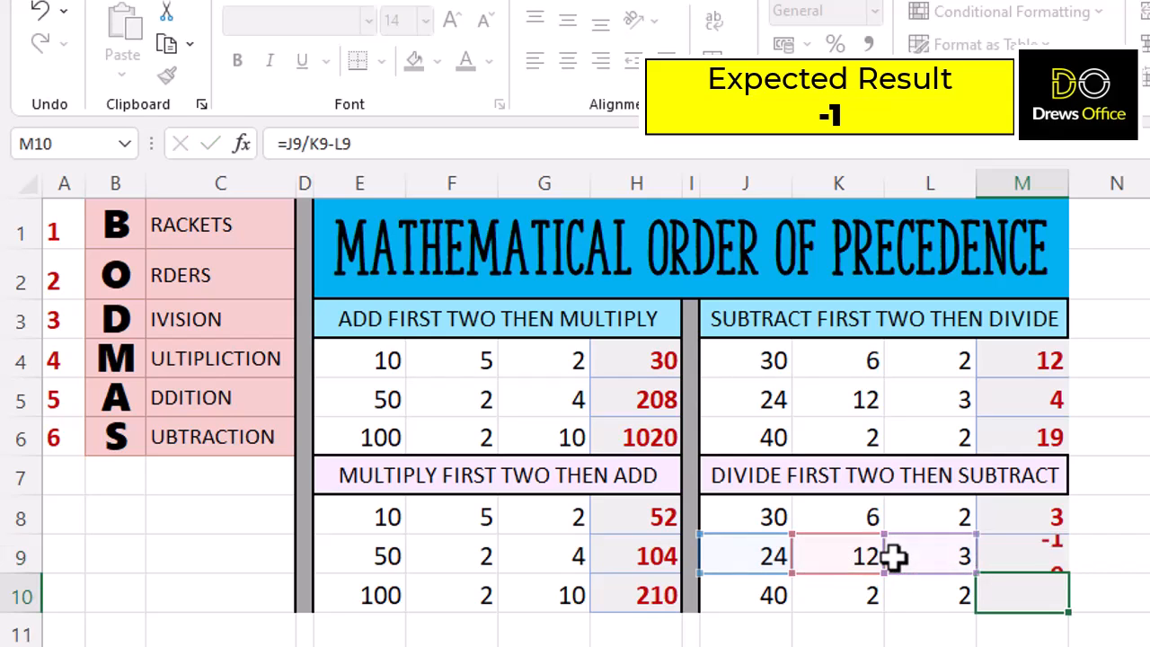
Enter the unbracketed formula =J10/K10-L10 in cell M10 for the third row, and select the sheet's heading cell
{"action": "type", "text": "="}
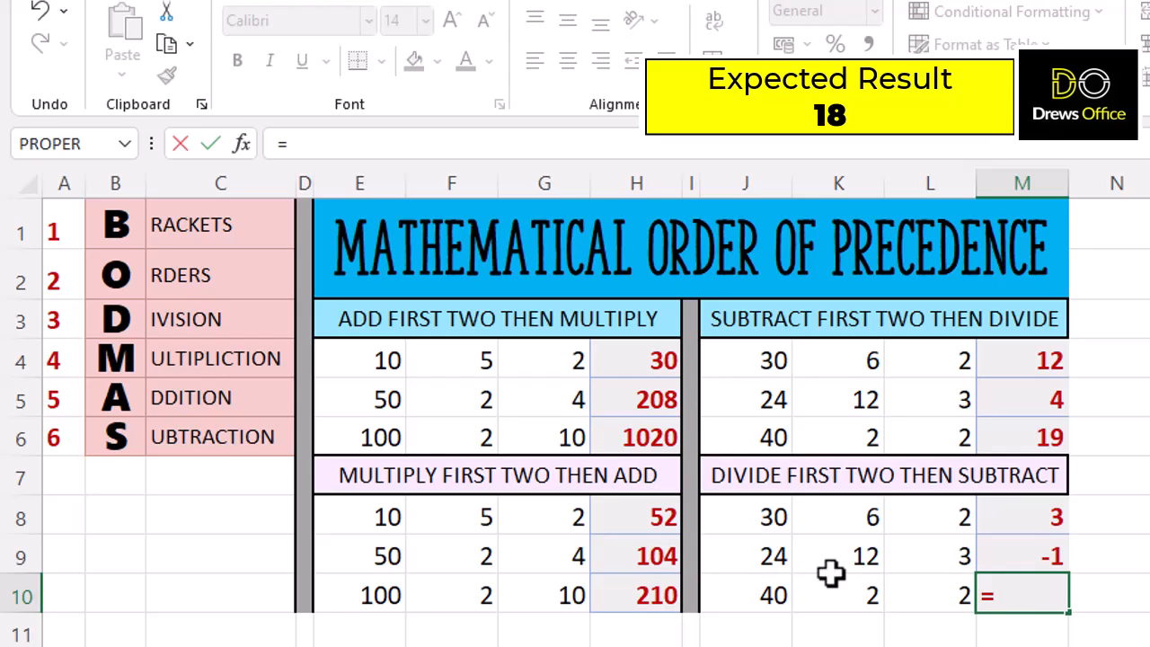
{"action": "left_click", "coordinate": [732, 592]}
{"action": "type", "text": "/"}
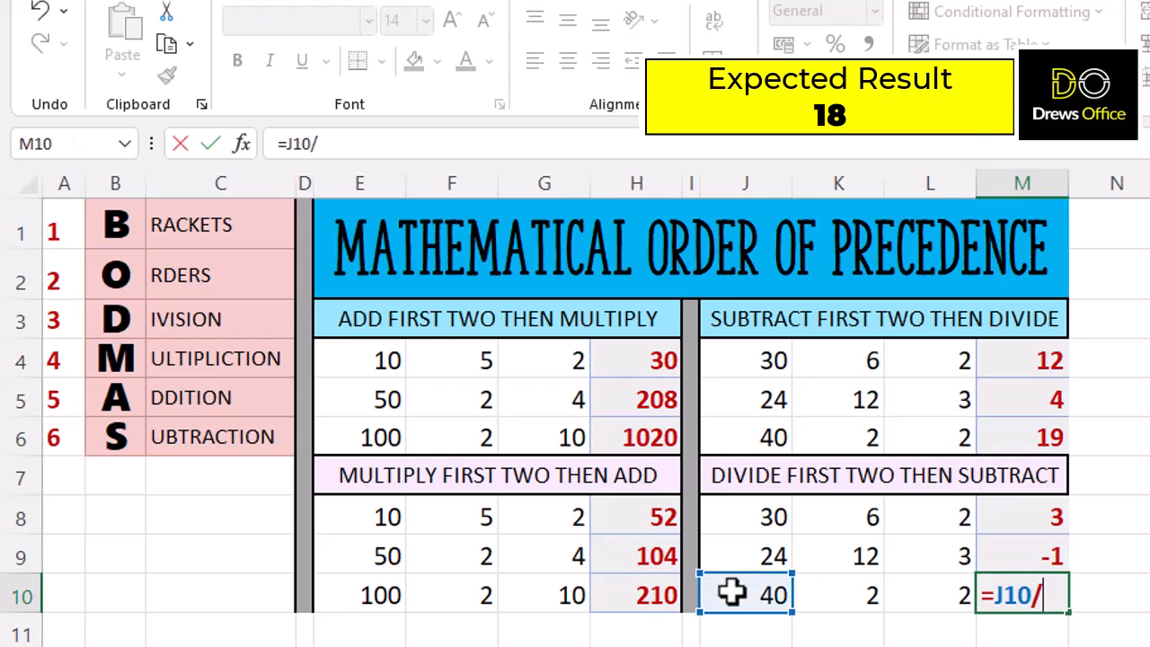
{"action": "left_click", "coordinate": [835, 595]}
{"action": "type", "text": "-"}
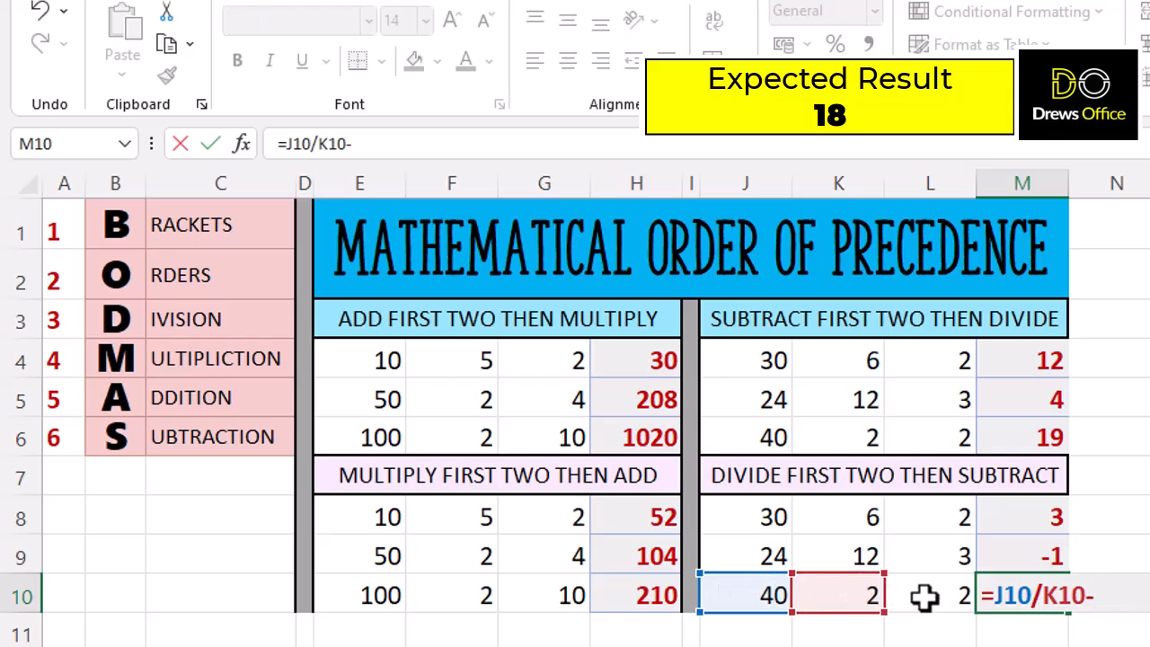
{"action": "left_click", "coordinate": [925, 597]}
{"action": "key", "text": "Return"}
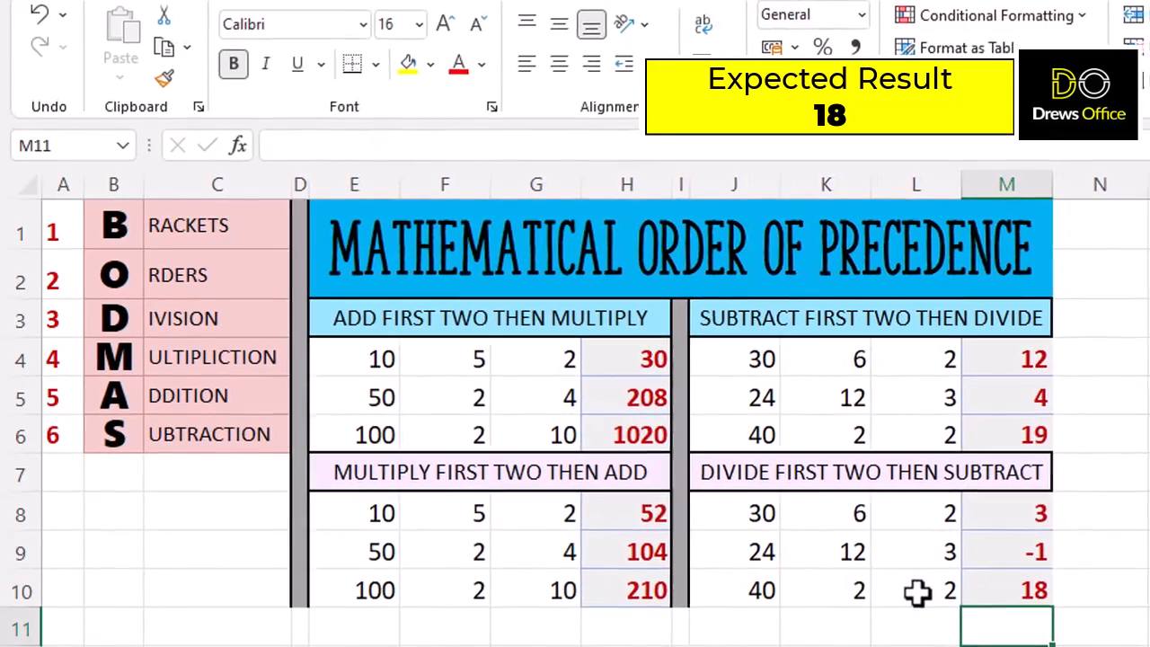
{"action": "left_click", "coordinate": [675, 287]}
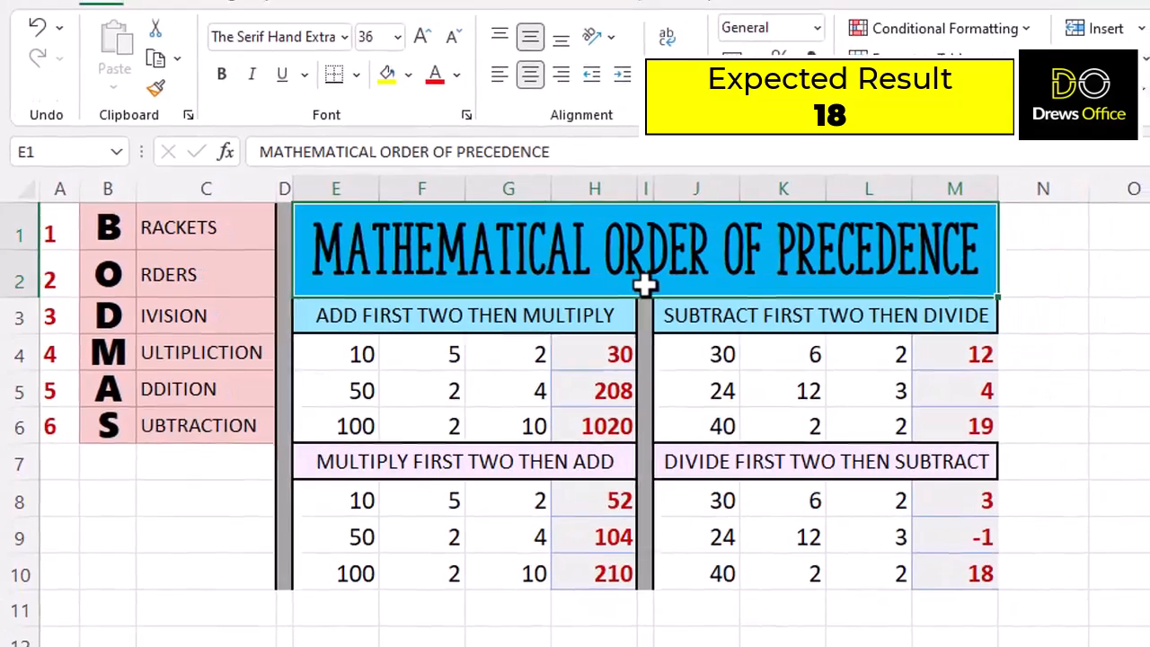